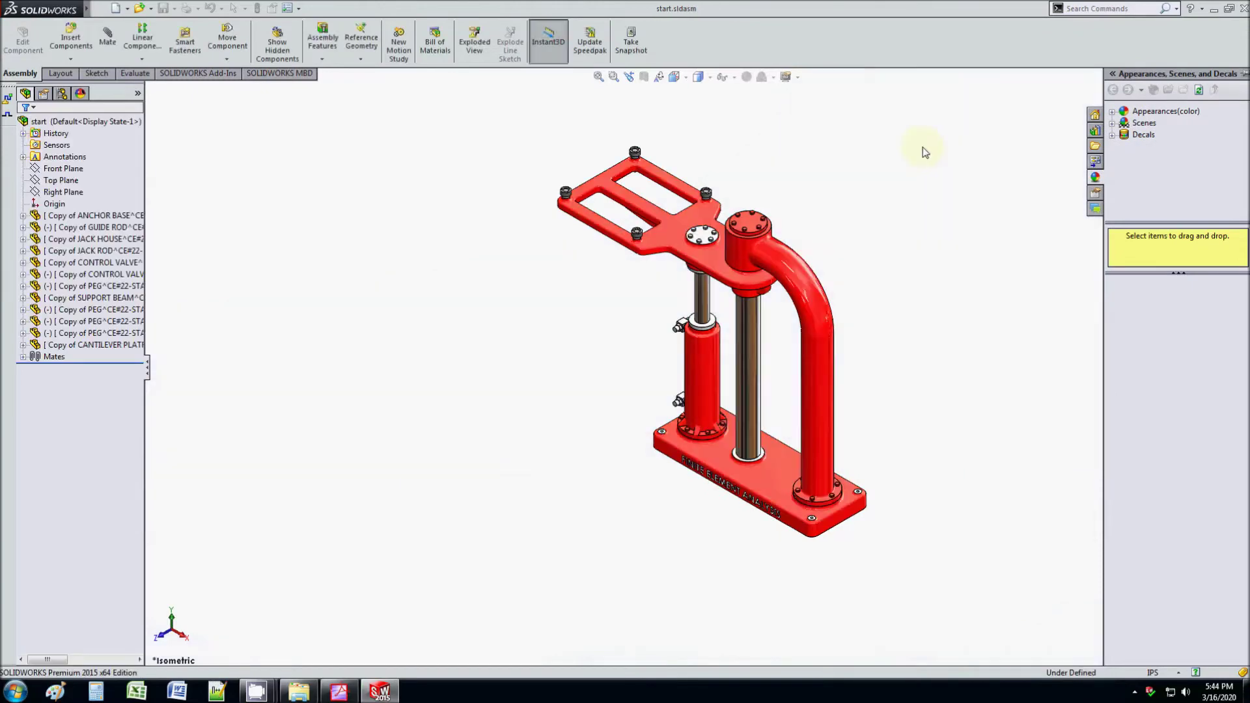
Switch to instructions.pdf in Acrobat, review the fixed and roller fixture sections, and return to the SOLIDWORKS assembly
scroll(815, 321, down, 2)
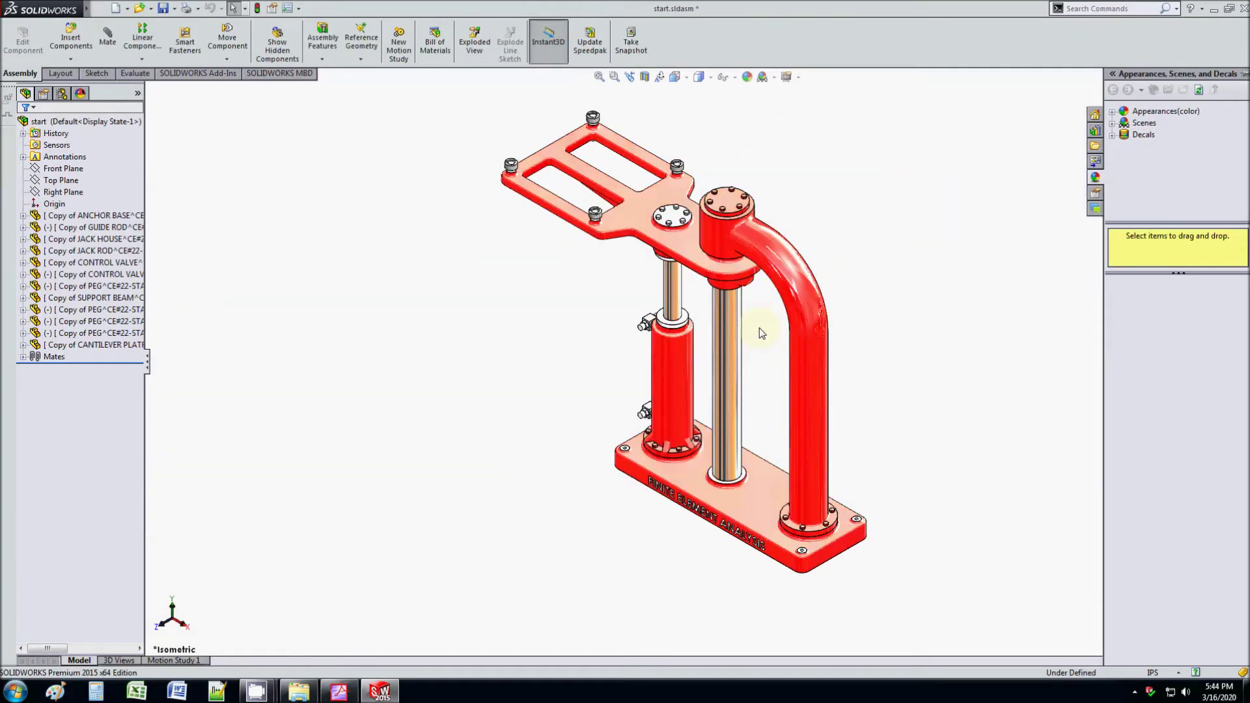
mouse_move(763, 332)
middle_down()
mouse_move(789, 234)
mouse_move(904, 252)
mouse_move(895, 315)
mouse_move(773, 278)
mouse_move(759, 328)
middle_up()
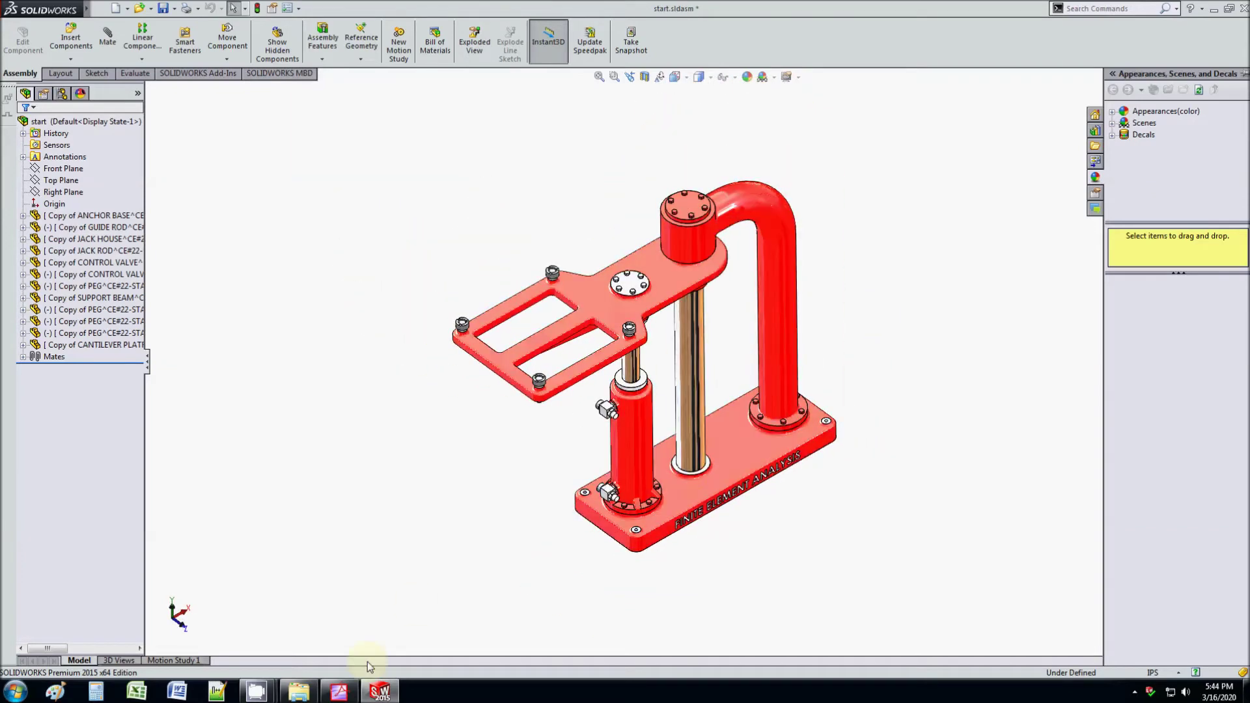
click(342, 691)
scroll(340, 362, down, 10)
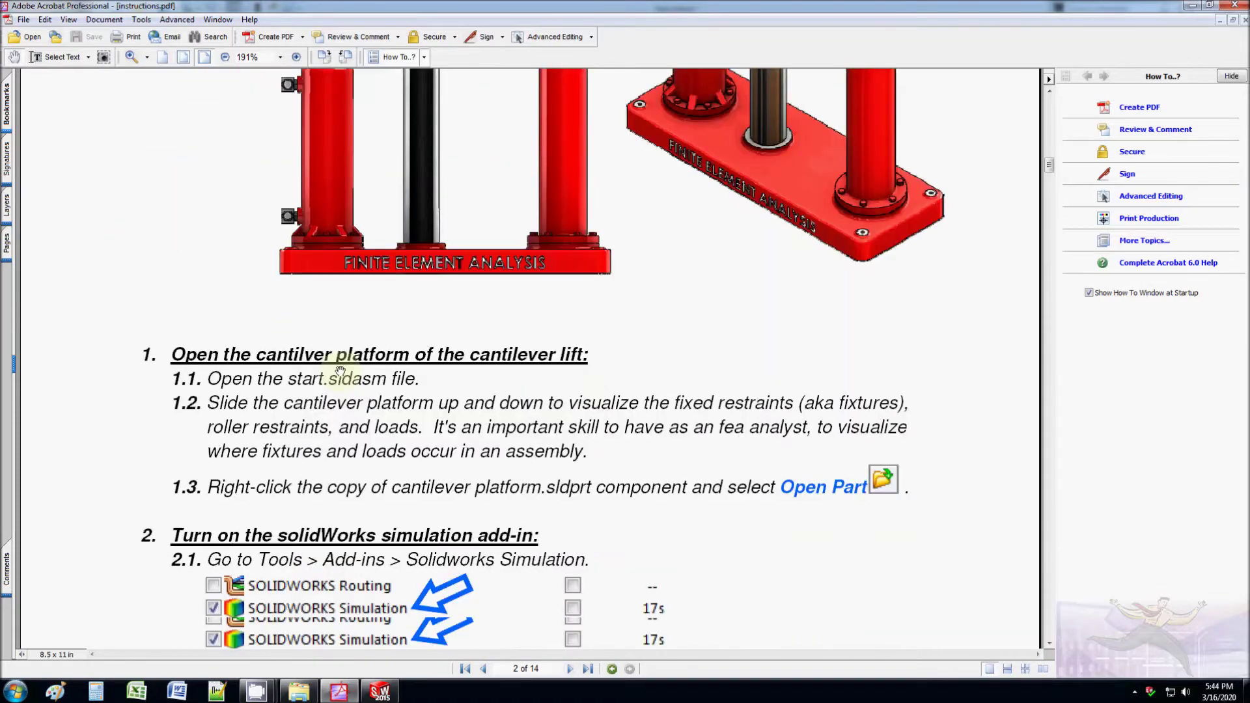
scroll(394, 381, down, 20)
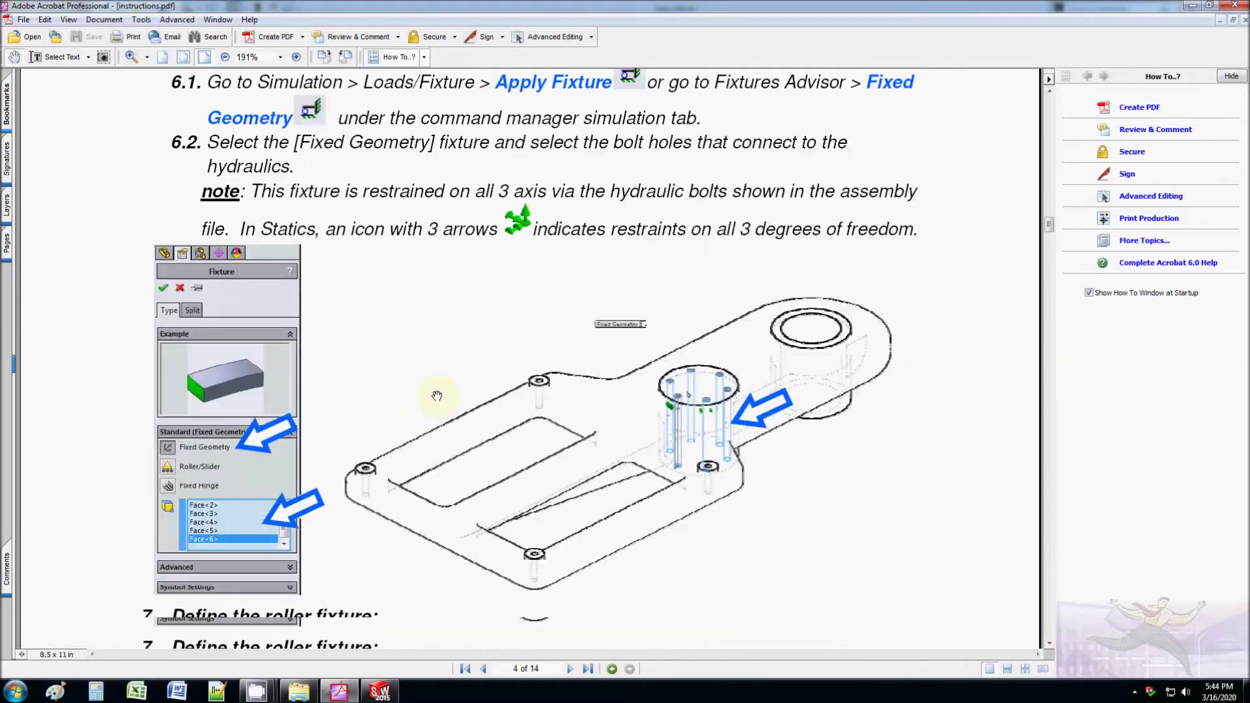
scroll(664, 337, down, 5)
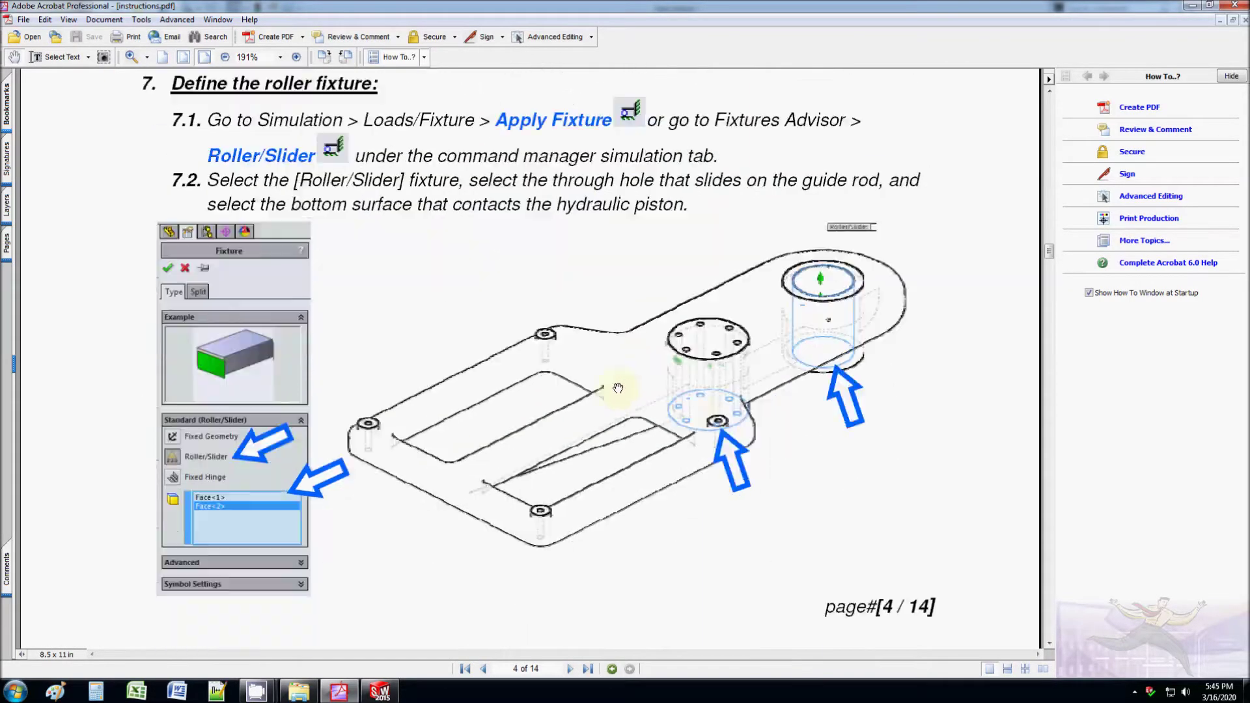
scroll(892, 297, up, 20)
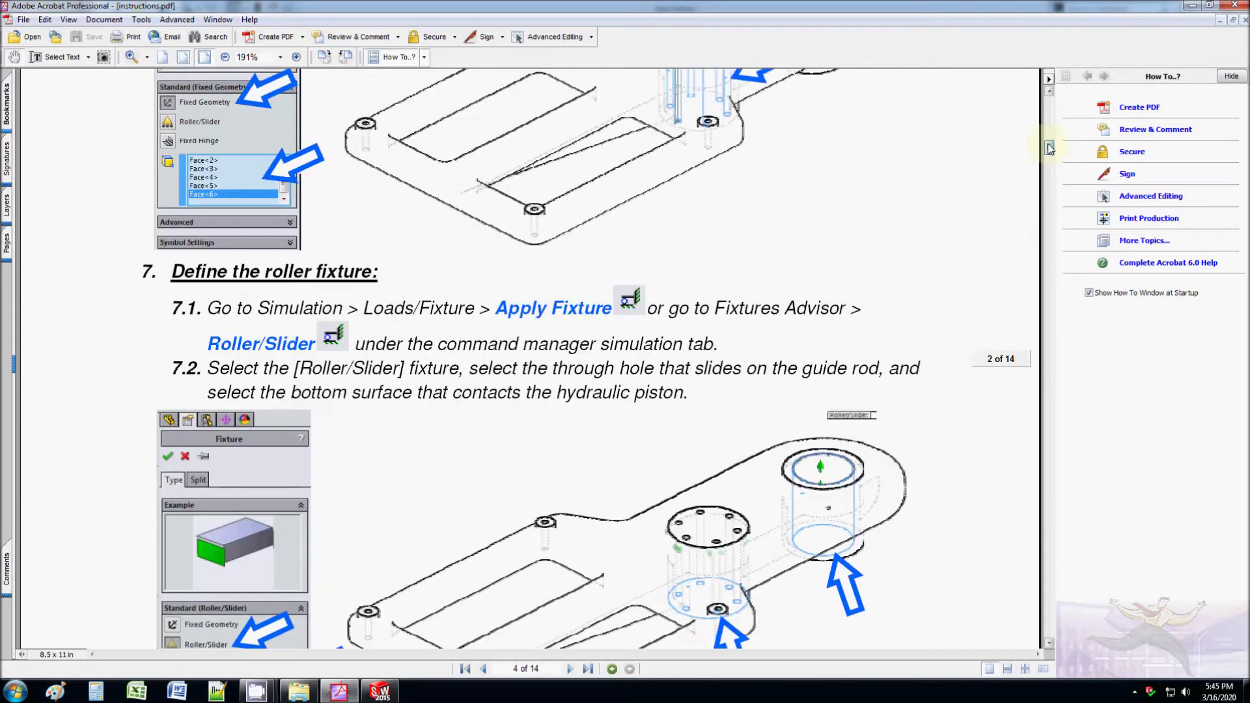
click(1192, 5)
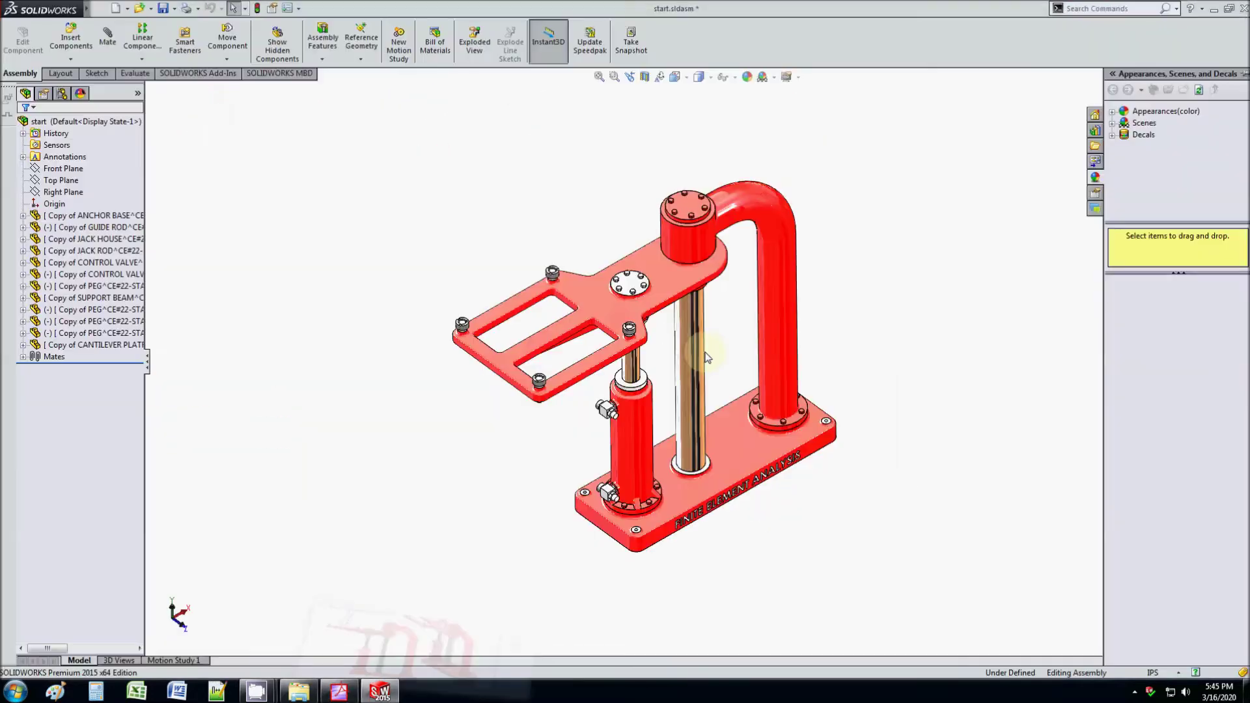
Slide the cantilever platform along the guide rod and examine its movement relative to the hydraulic jack
drag(649, 306, 599, 282)
key(Escape)
scroll(654, 330, up, 3)
middle_drag(653, 330, 772, 267)
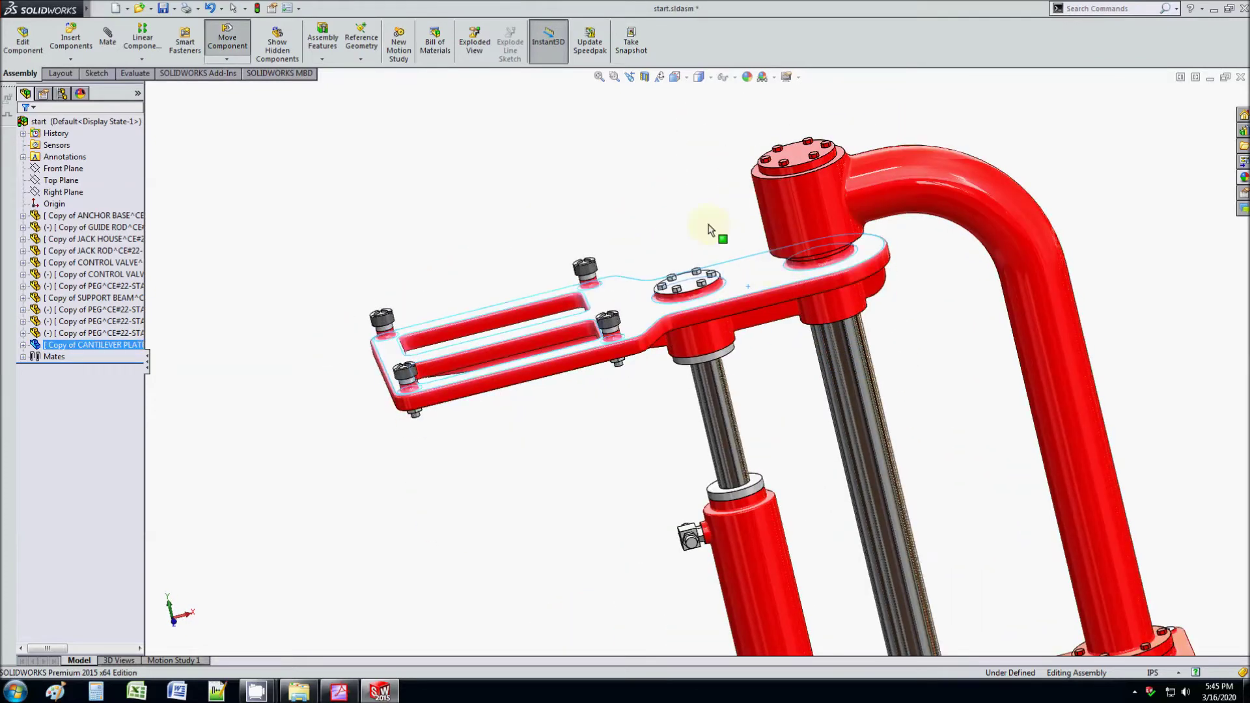
scroll(697, 366, down, 3)
middle_drag(698, 368, 772, 396)
scroll(634, 312, up, 4)
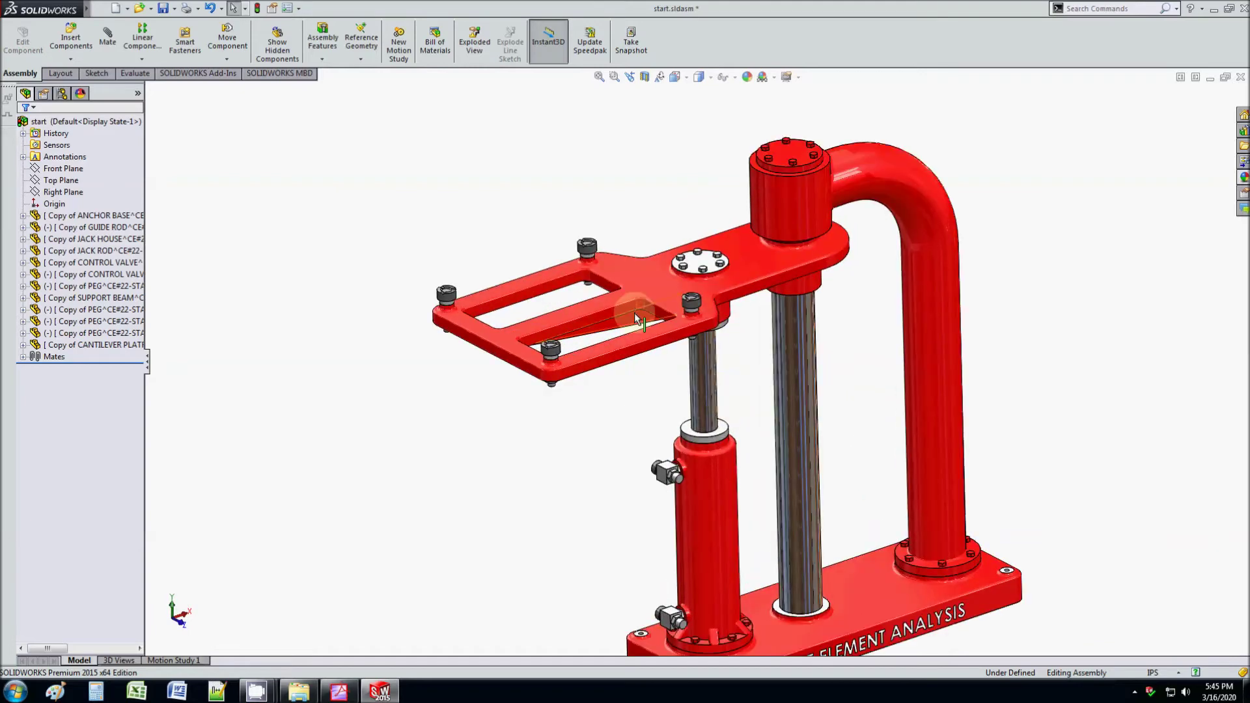
click(662, 326)
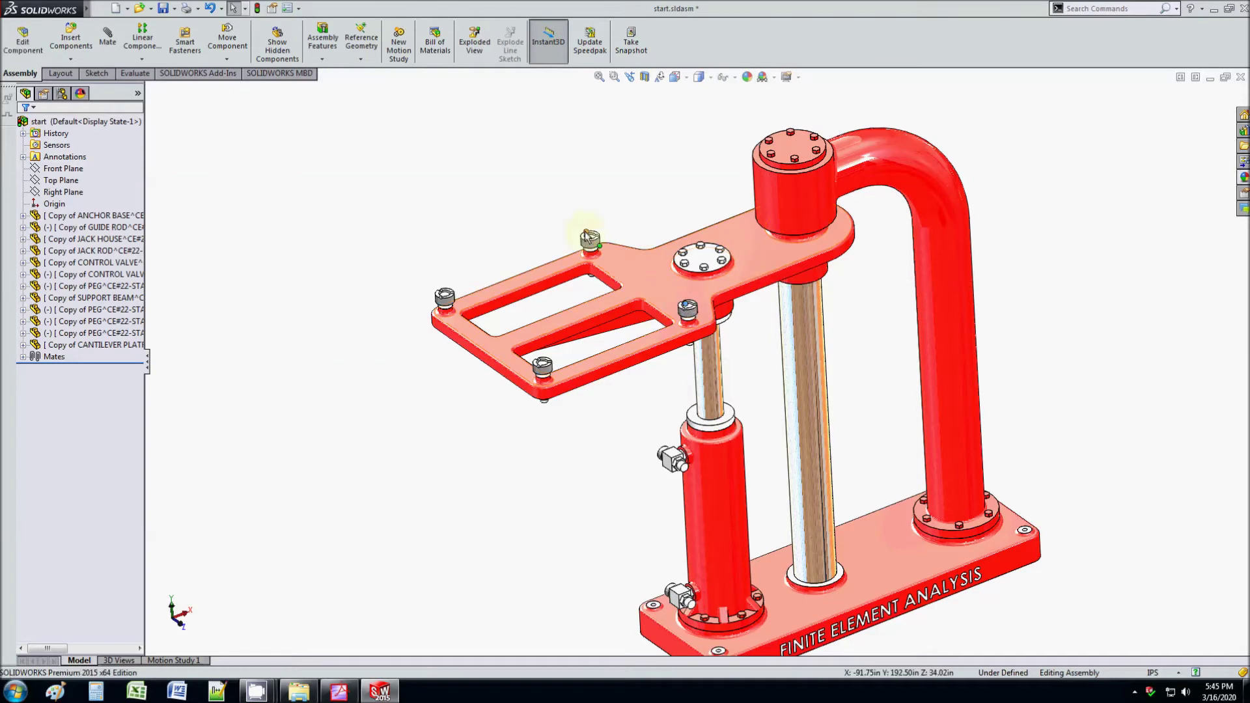
Lower the cantilever platform along the guide rod, select the rod, and inspect its sliding contact and the bolted flange
middle_drag(750, 247, 781, 297)
scroll(735, 375, down, 3)
drag(736, 374, 742, 514)
click(792, 298)
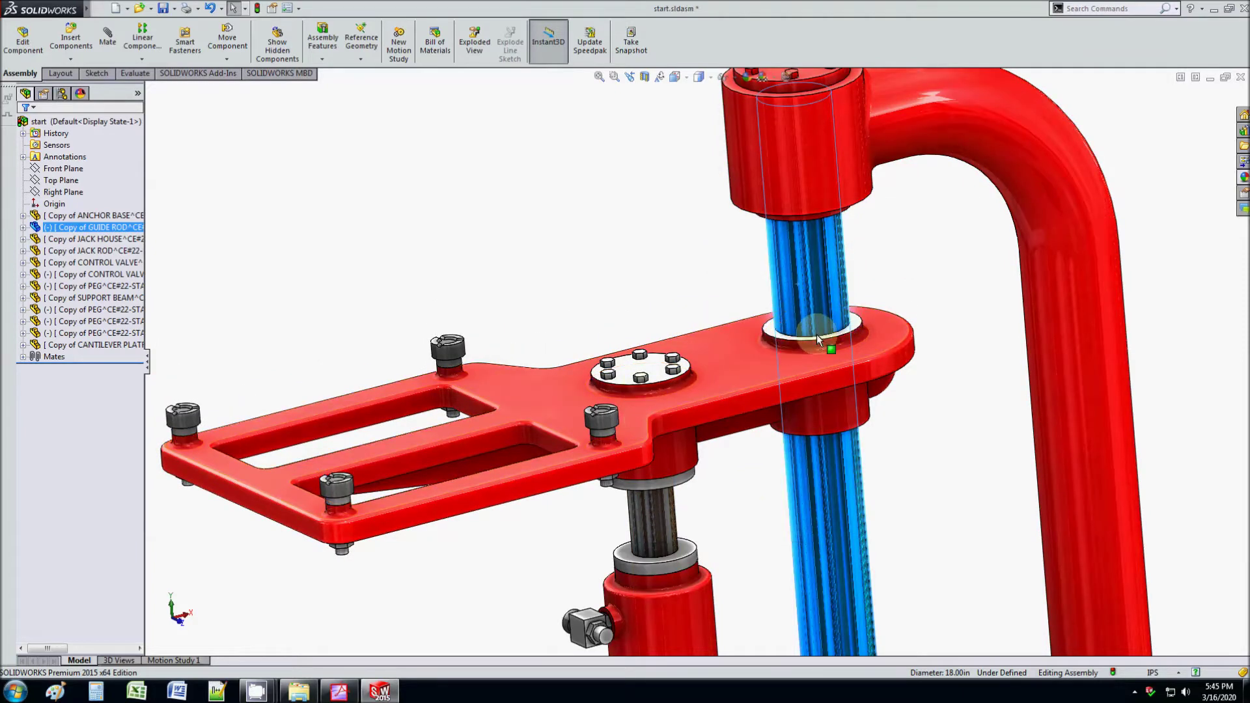
scroll(662, 379, down, 4)
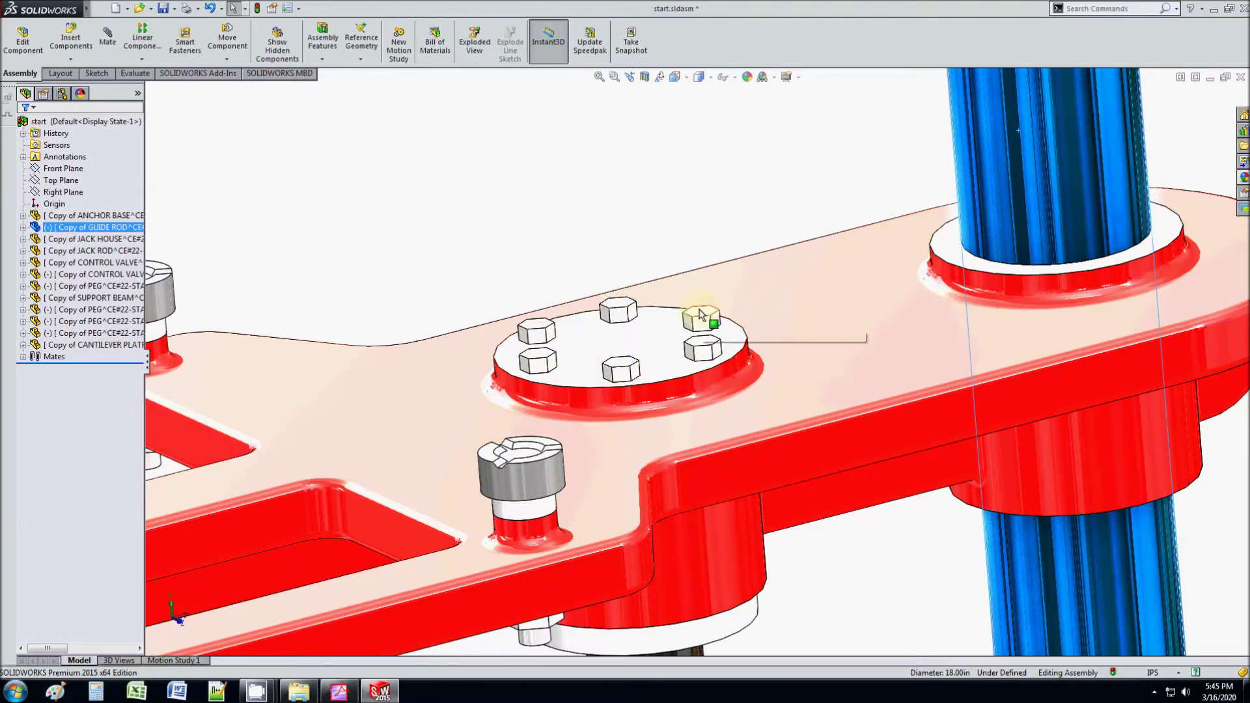
scroll(700, 314, up, 8)
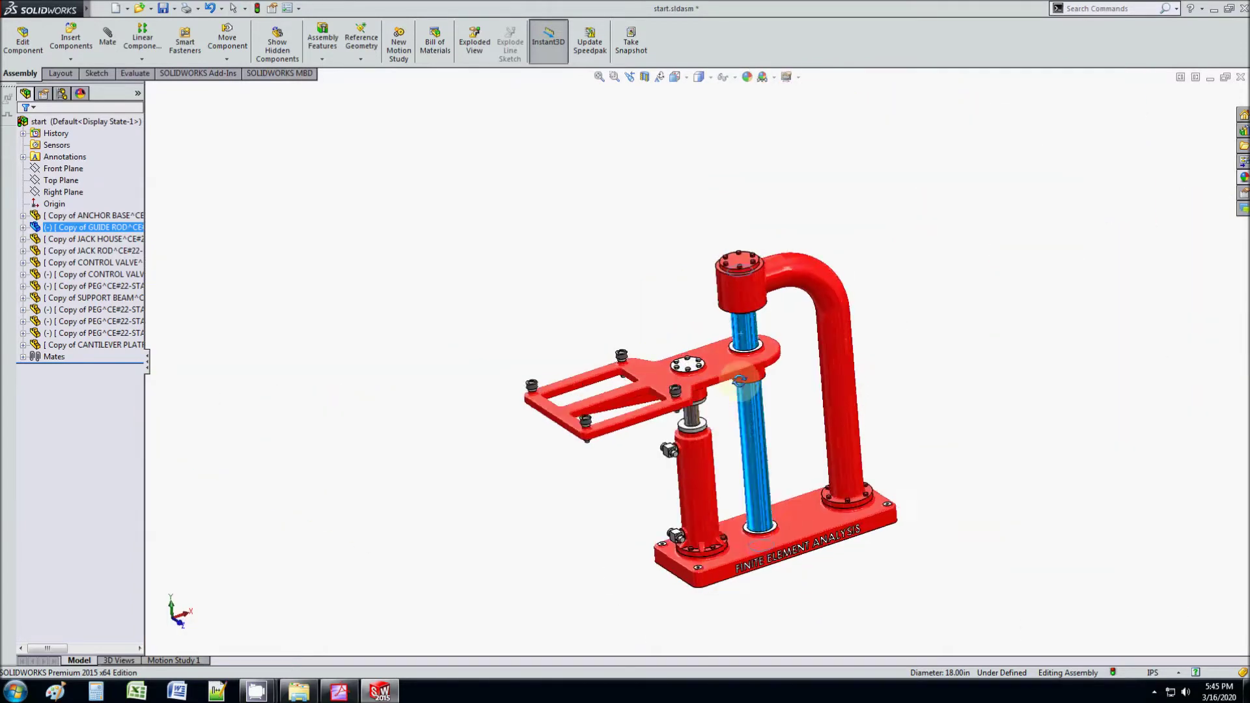
Open the cantilever platform part from the assembly and select the rib on its underside
right_click(714, 362)
click(727, 231)
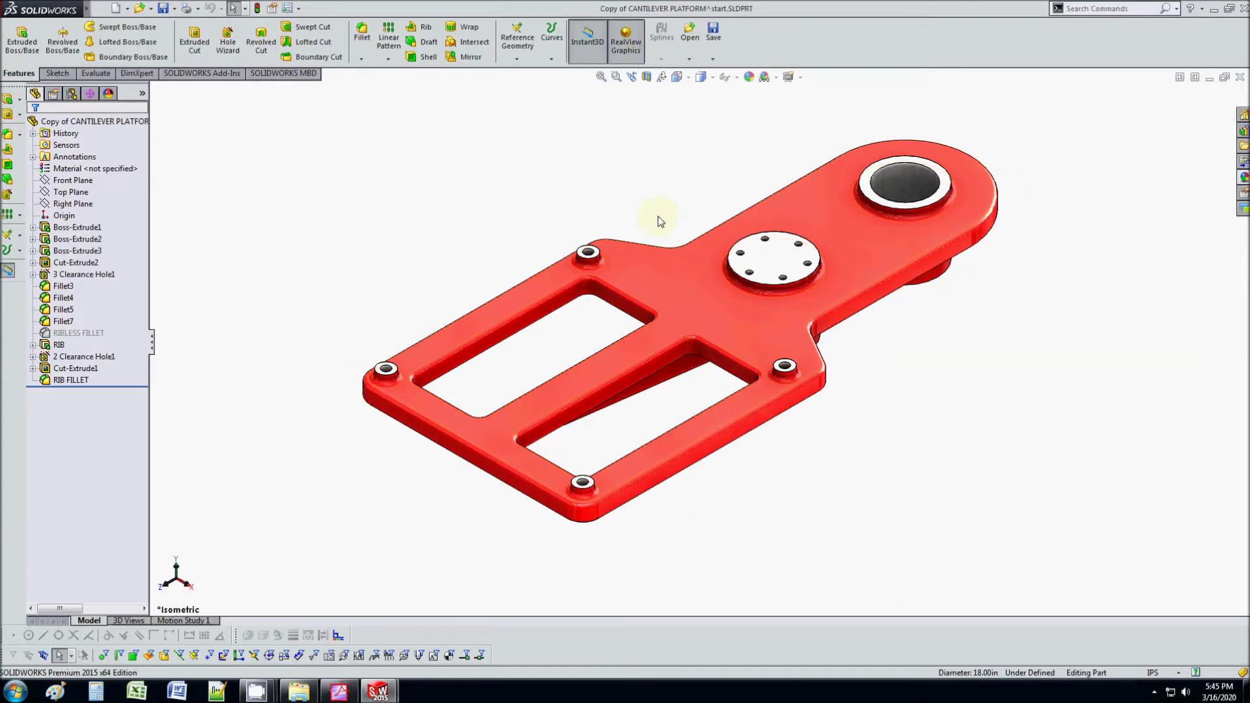
mouse_move(748, 354)
middle_down()
mouse_move(681, 162)
mouse_move(708, 192)
mouse_move(725, 357)
mouse_move(722, 183)
mouse_move(731, 390)
mouse_move(722, 224)
mouse_move(710, 309)
middle_up()
click(717, 332)
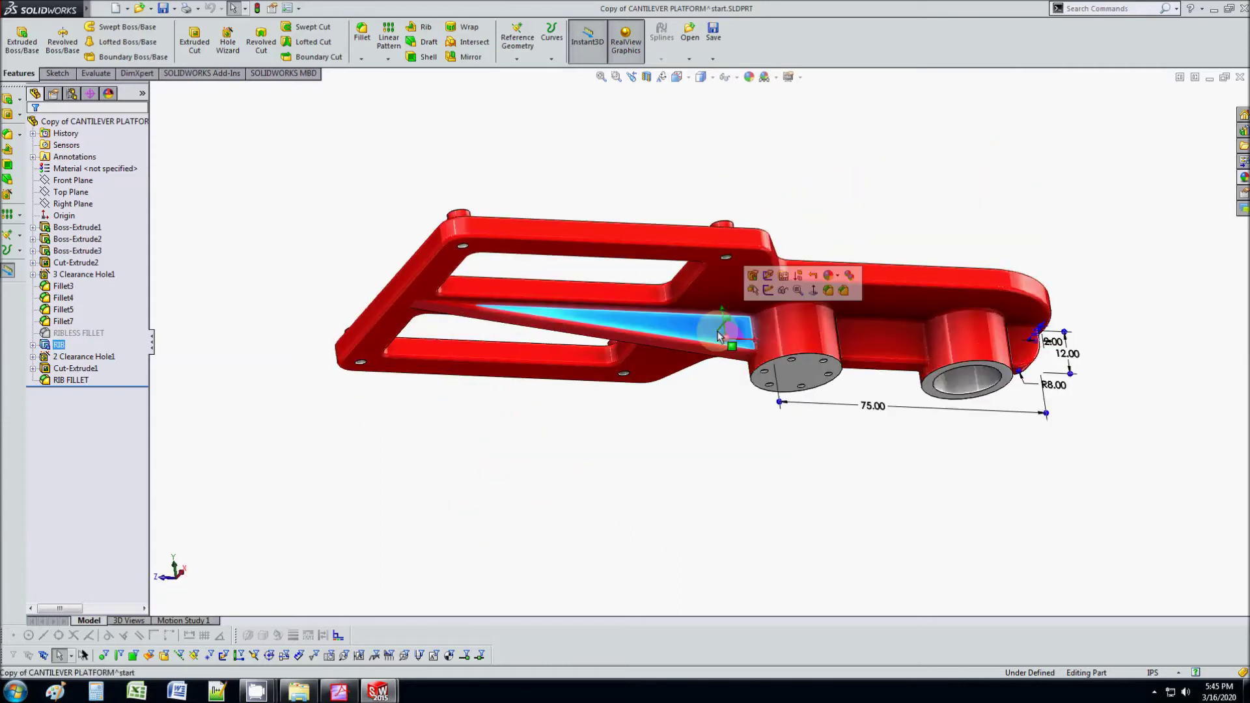
Switch the part to the RIBLESS configuration for comparison and reactivate the RIB configuration
click(71, 93)
click(99, 147)
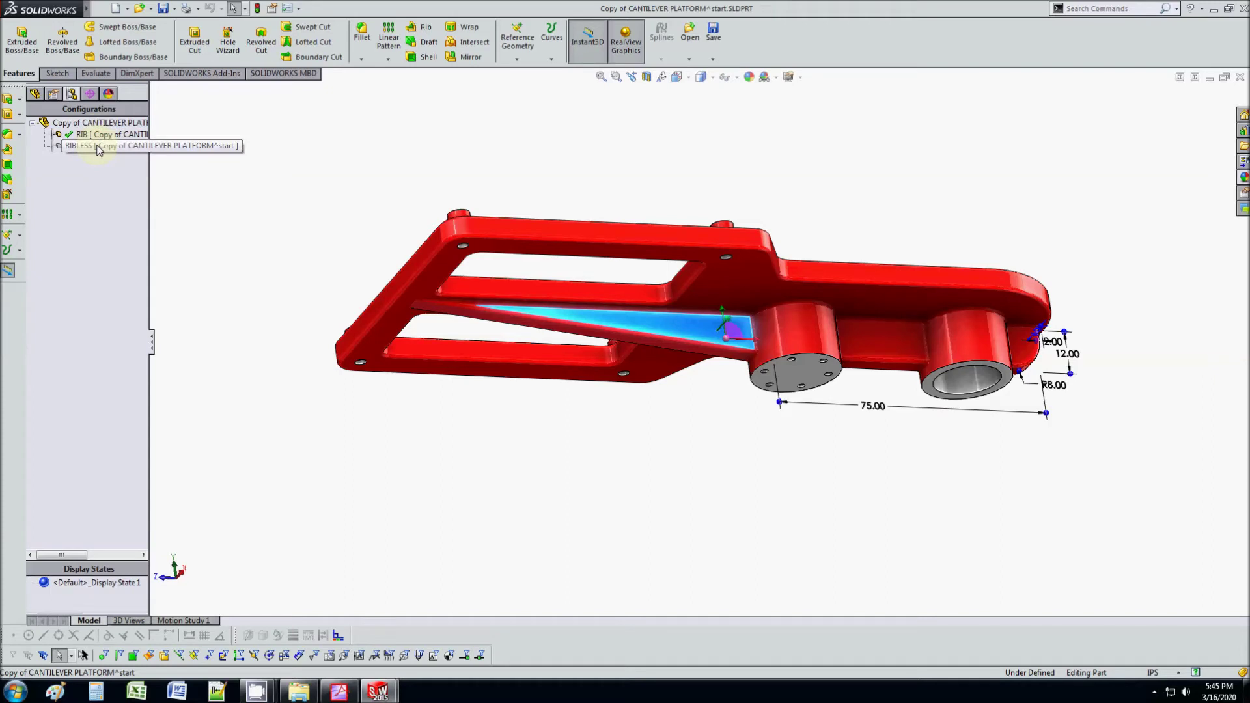
double_click(99, 147)
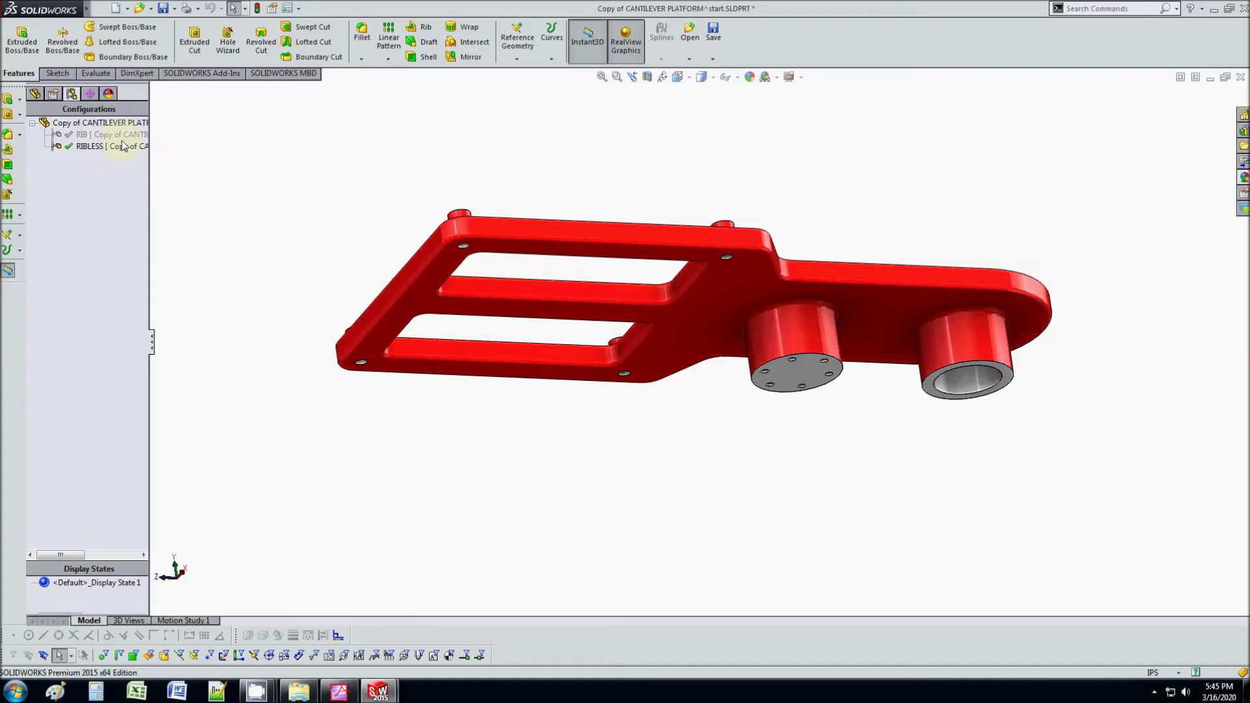
double_click(101, 135)
middle_drag(689, 427, 670, 477)
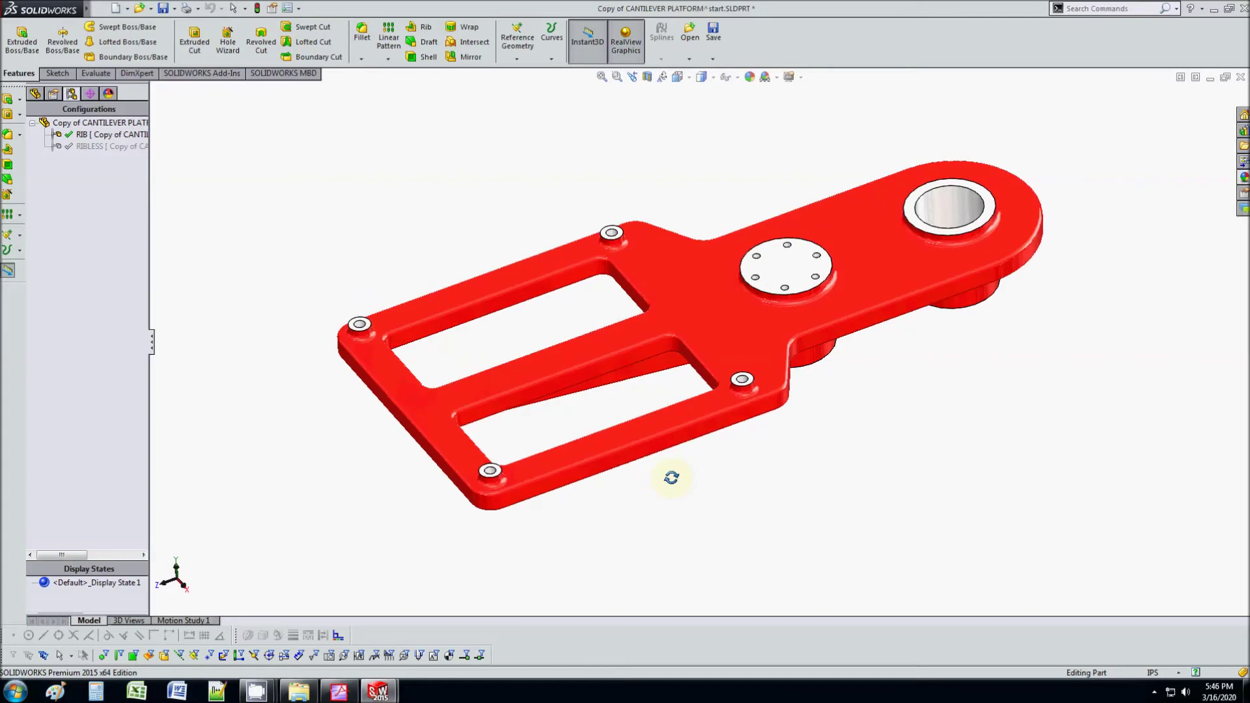
scroll(790, 371, down, 3)
scroll(790, 371, up, 2)
scroll(787, 377, down, 1)
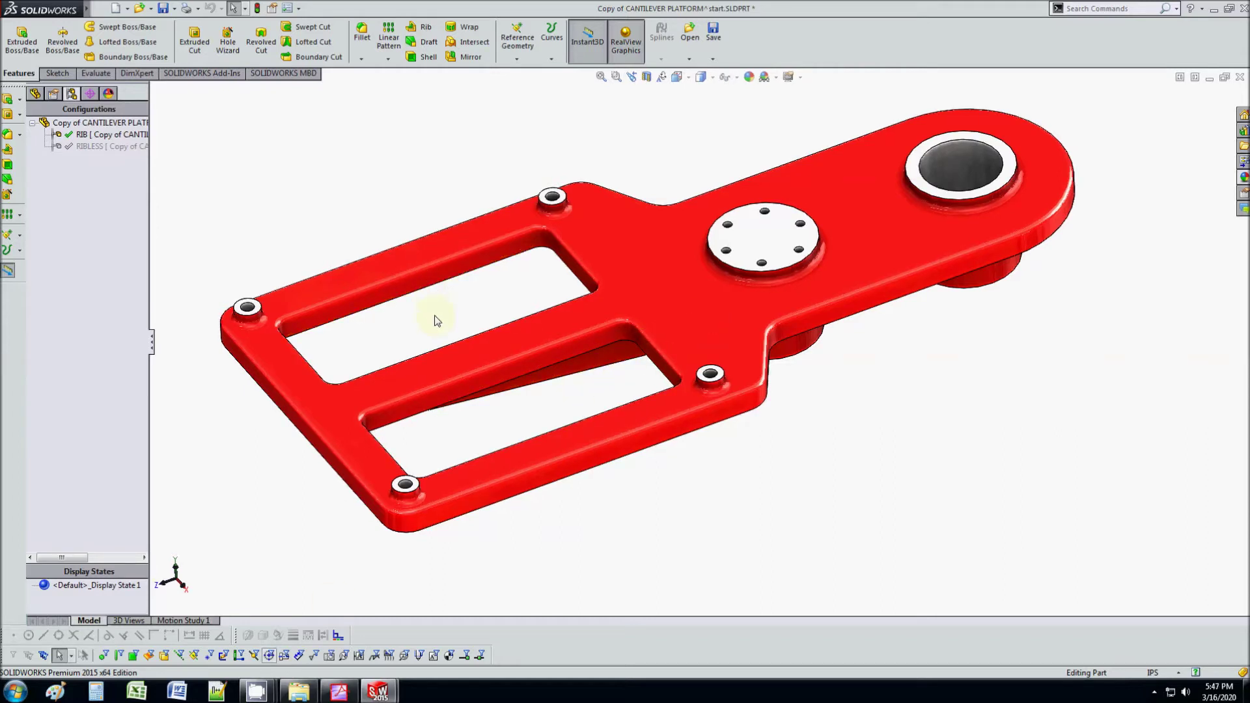
Enable the SOLIDWORKS Simulation add-in for the current session
click(210, 9)
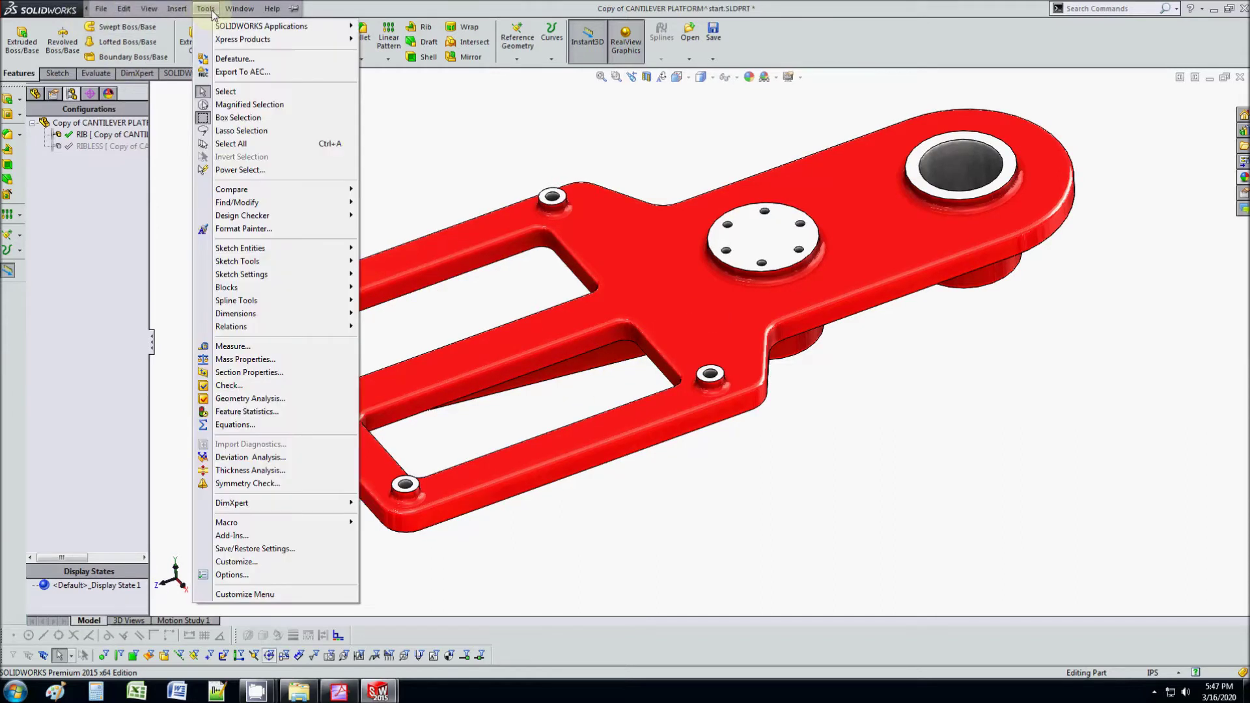
click(231, 536)
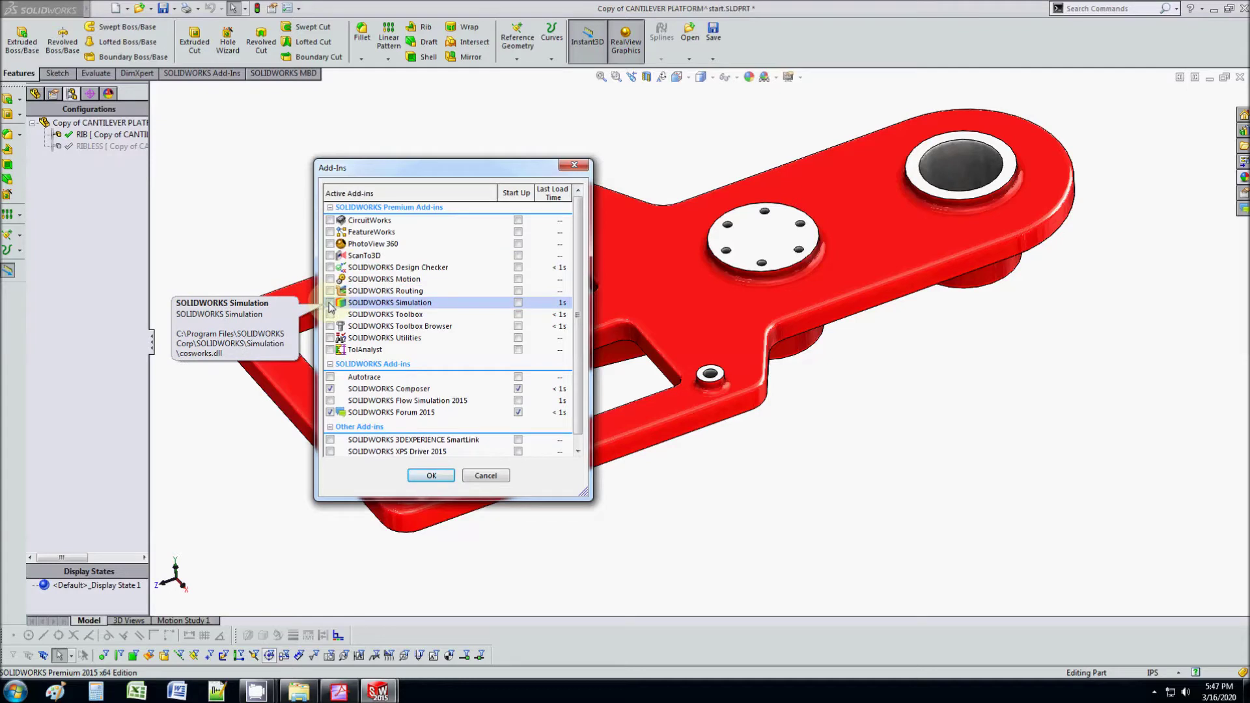
click(330, 302)
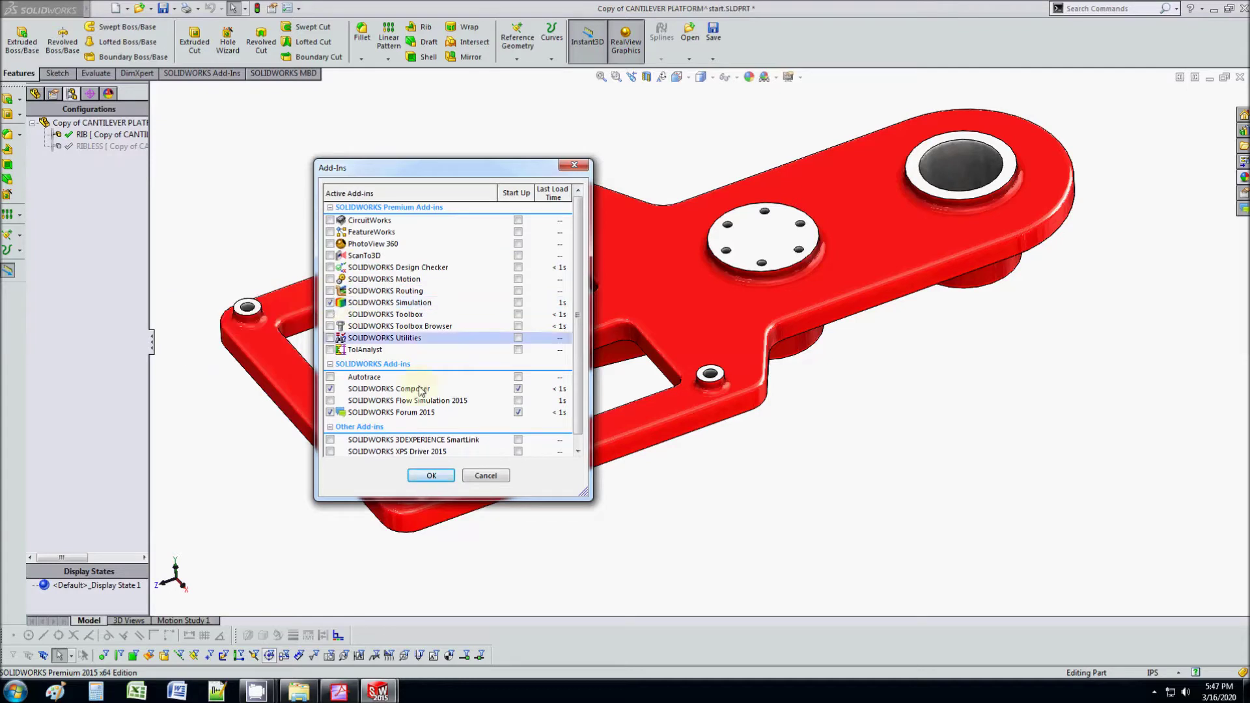
click(431, 475)
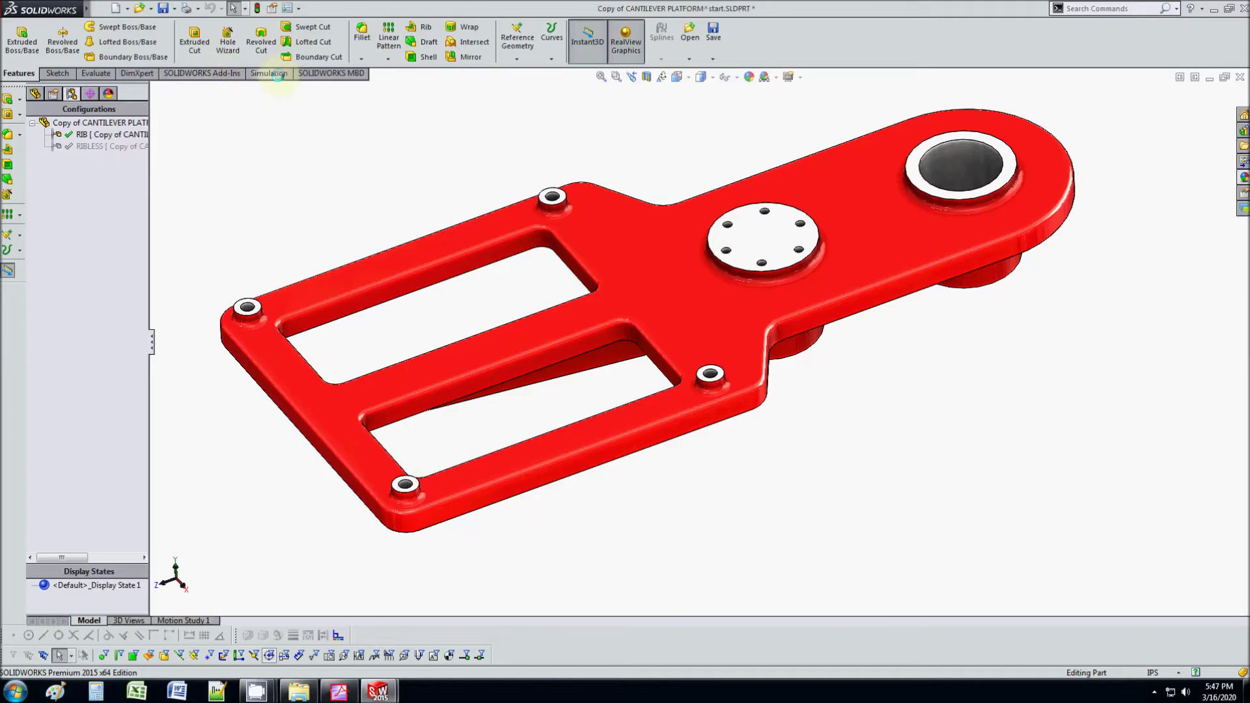
Create a new Static simulation study for the cantilever platform, keeping the default study name
click(277, 75)
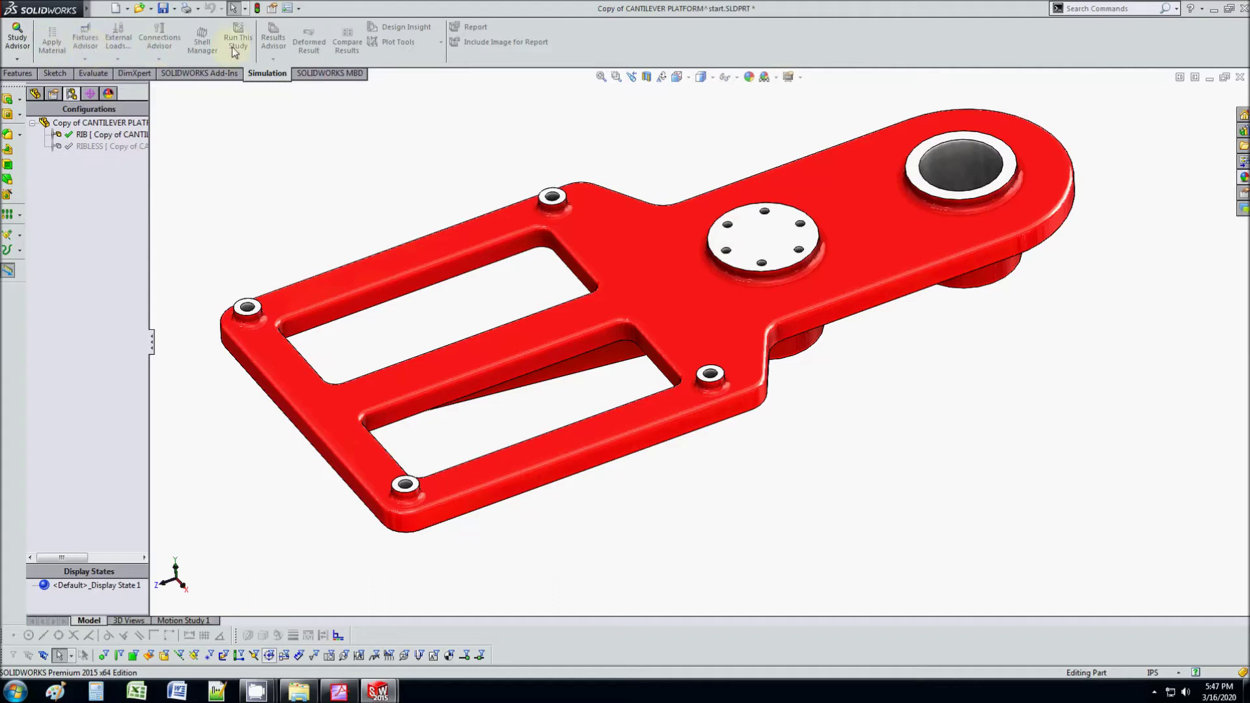
click(17, 58)
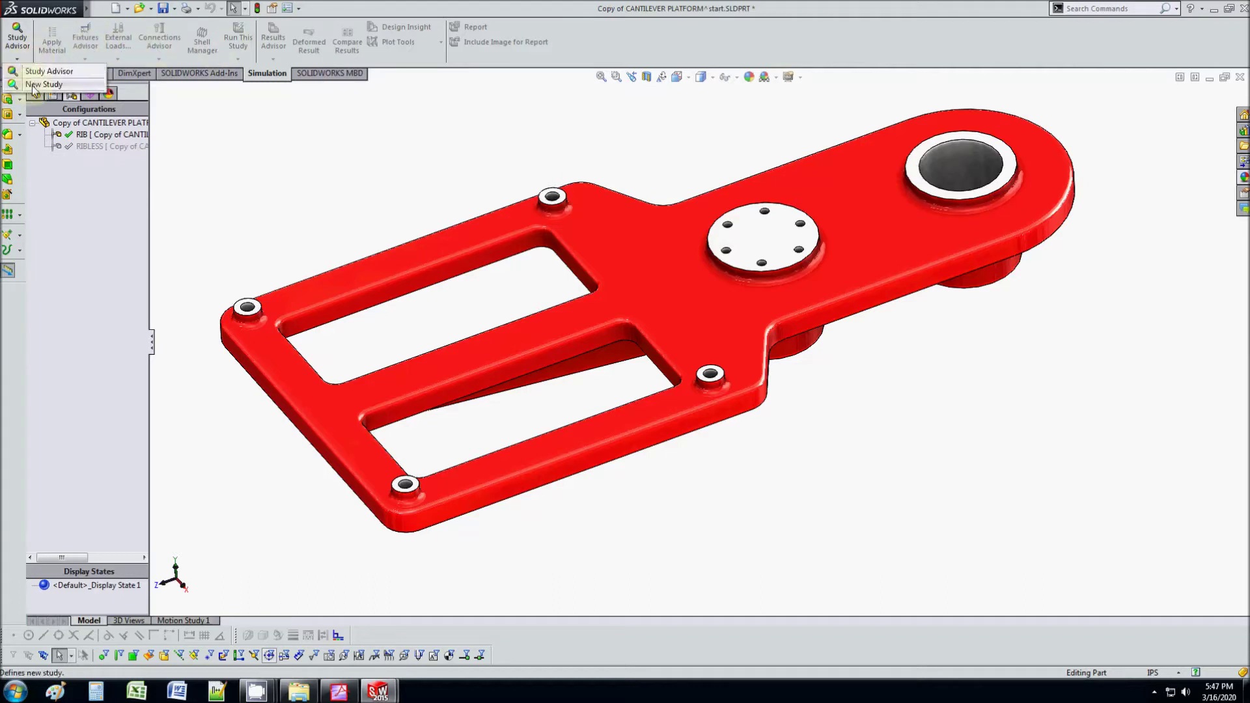
click(33, 85)
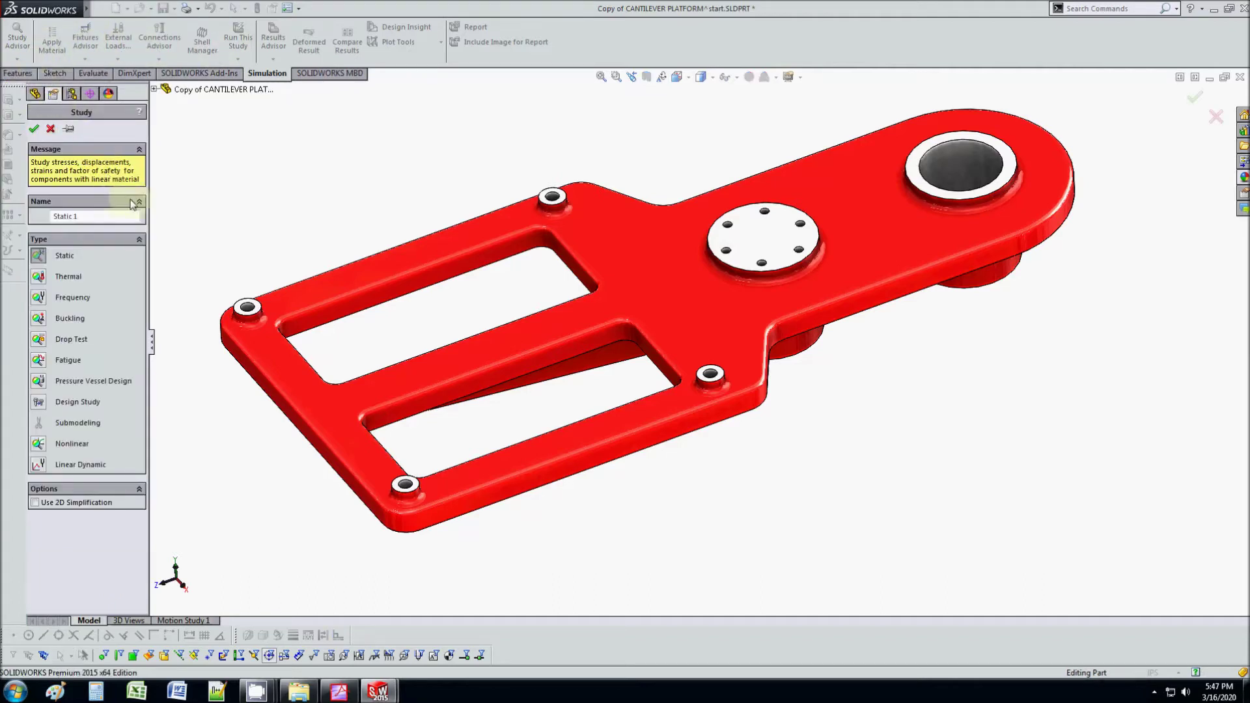
drag(150, 199, 189, 200)
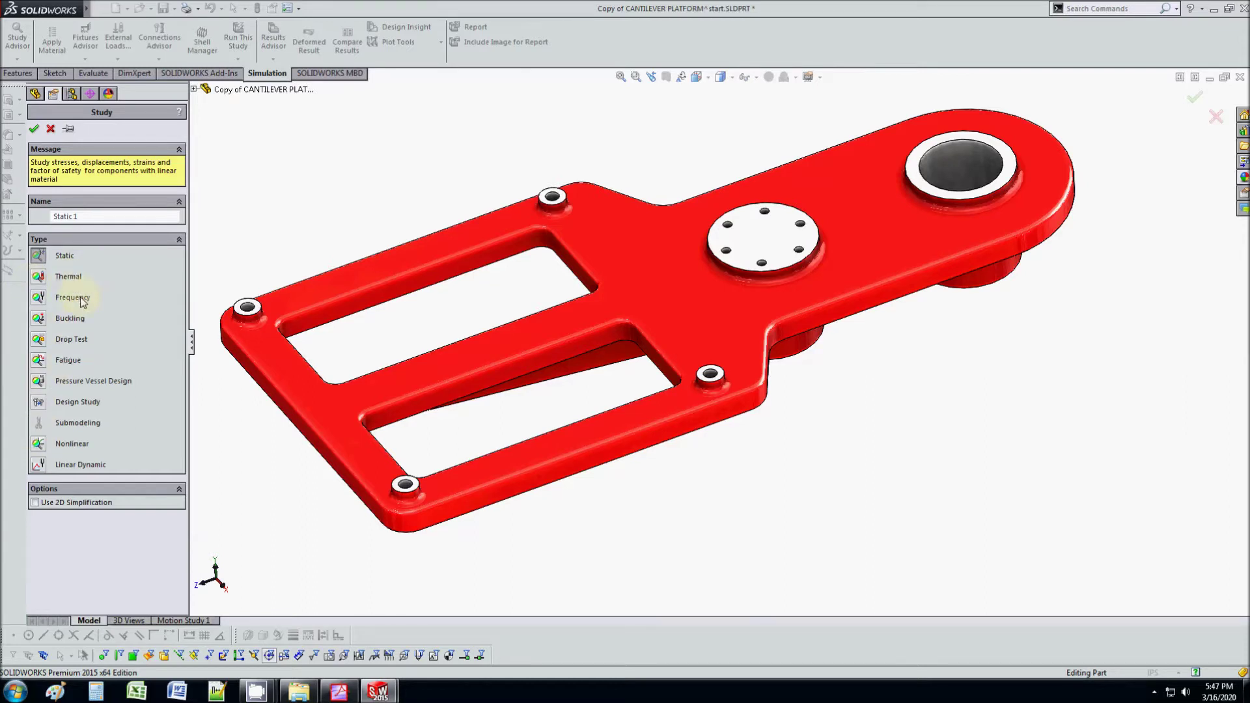
click(35, 130)
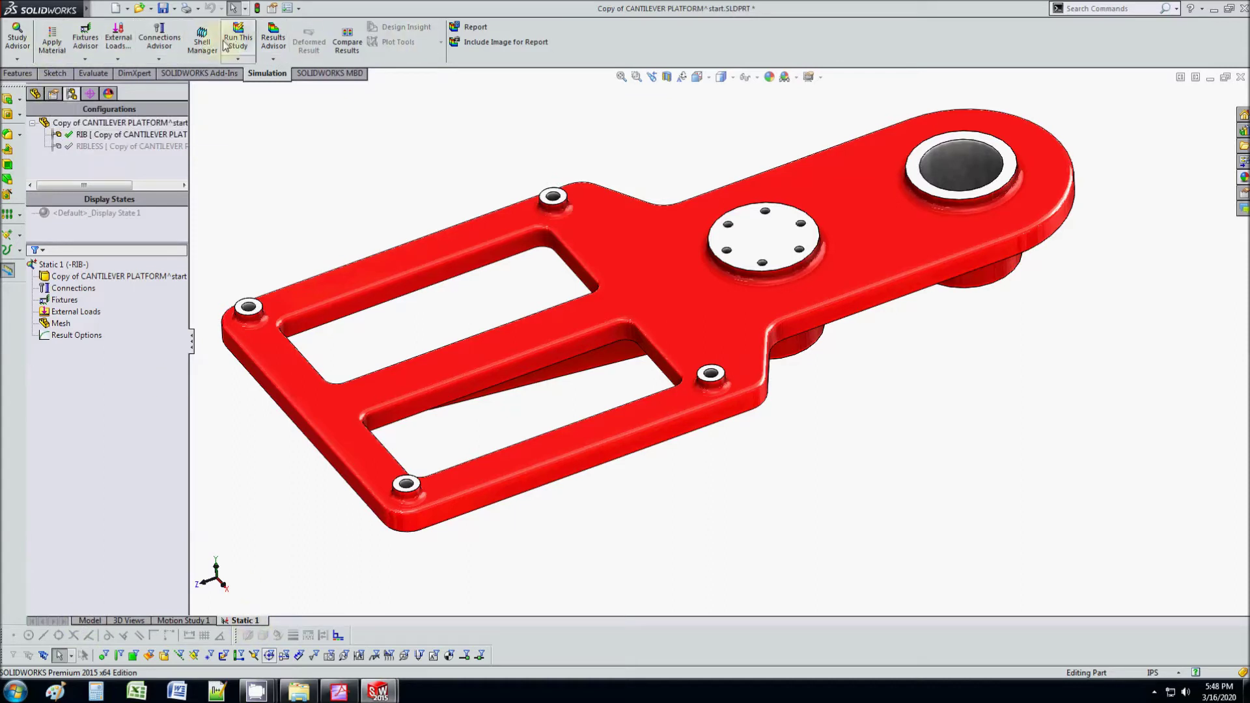
Apply Cast Stainless Steel from the Steel material library to the cantilever platform in the study
click(57, 56)
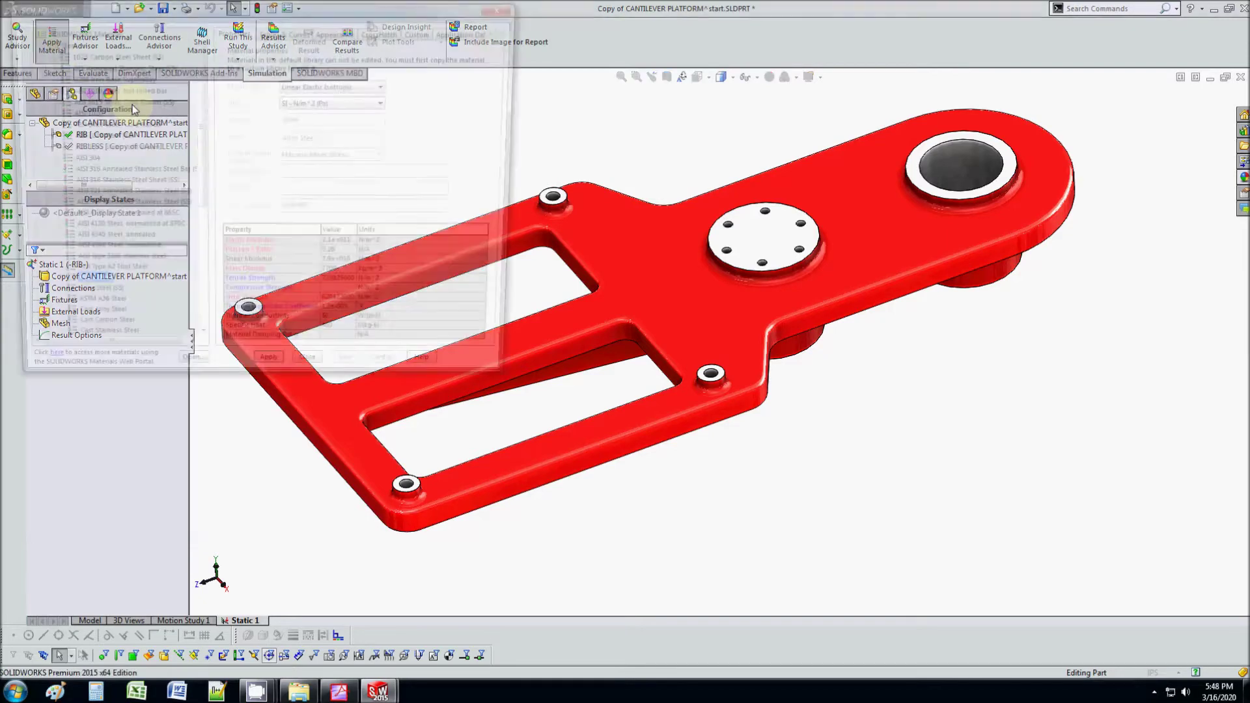
drag(197, 143, 198, 211)
click(95, 218)
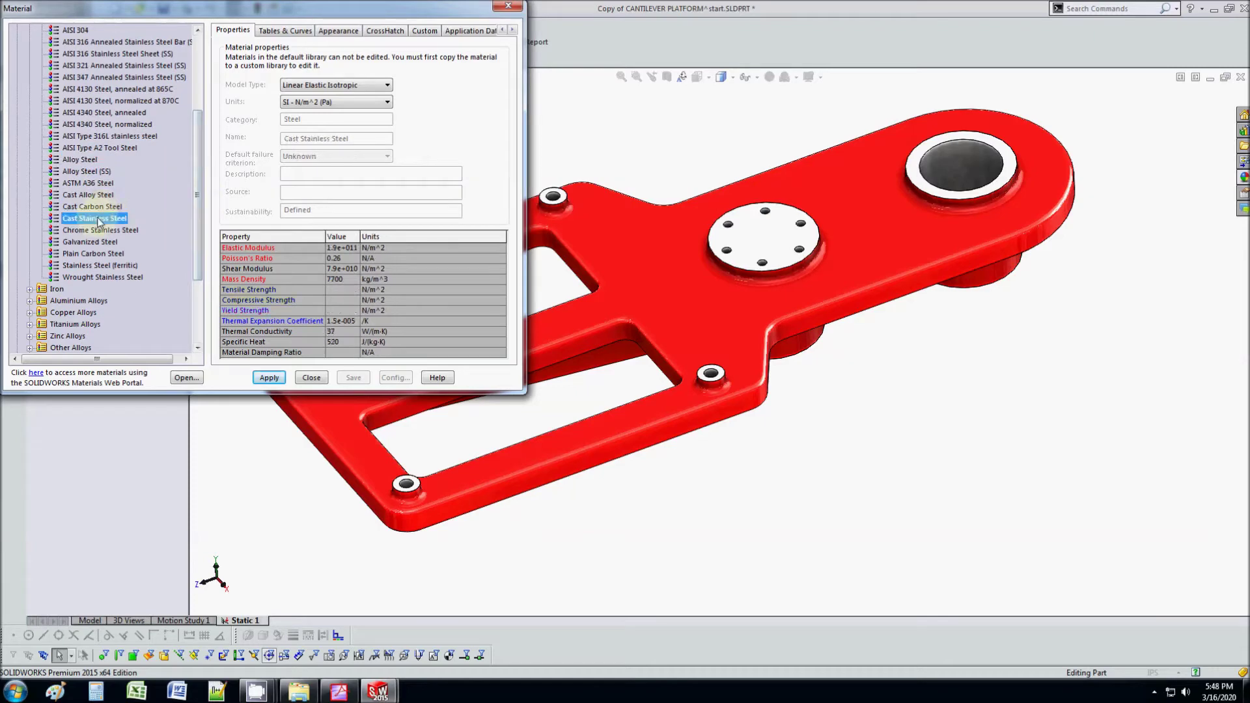
drag(197, 201, 204, 171)
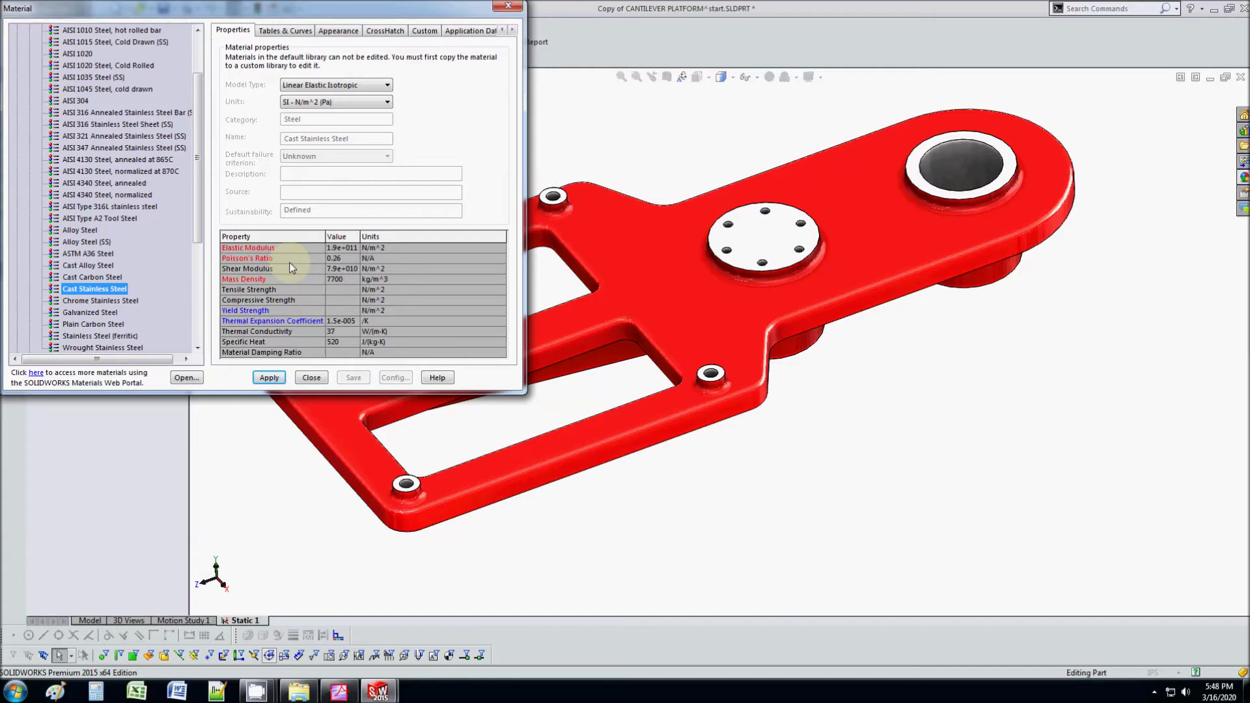
click(273, 378)
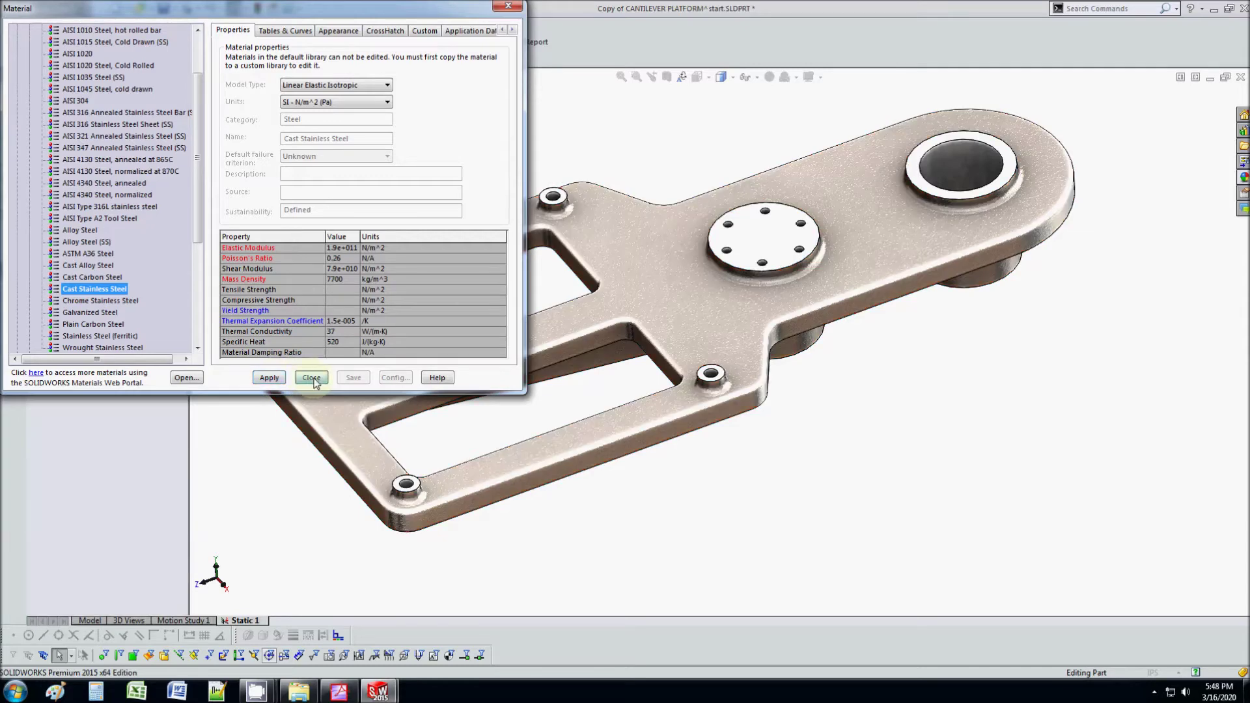
click(312, 379)
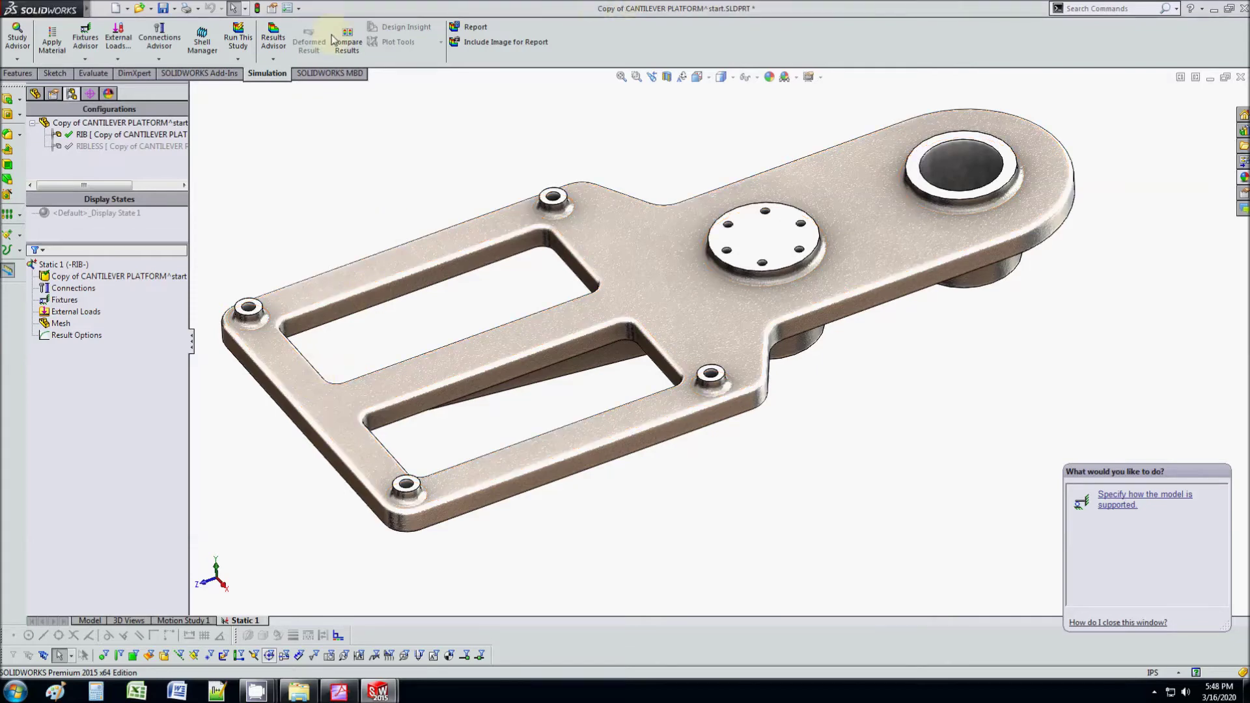
Apply a Fixed Geometry fixture to the cylindrical faces of the six small holes in the round mounting pad
click(83, 61)
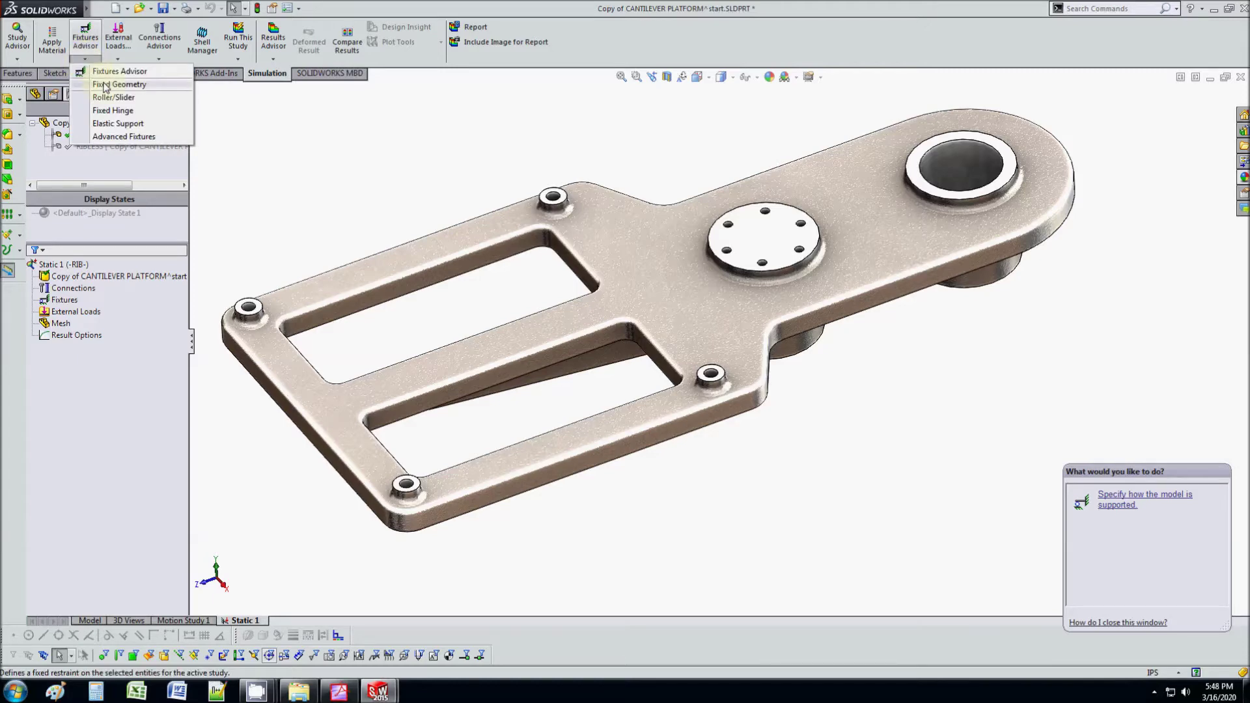
click(115, 85)
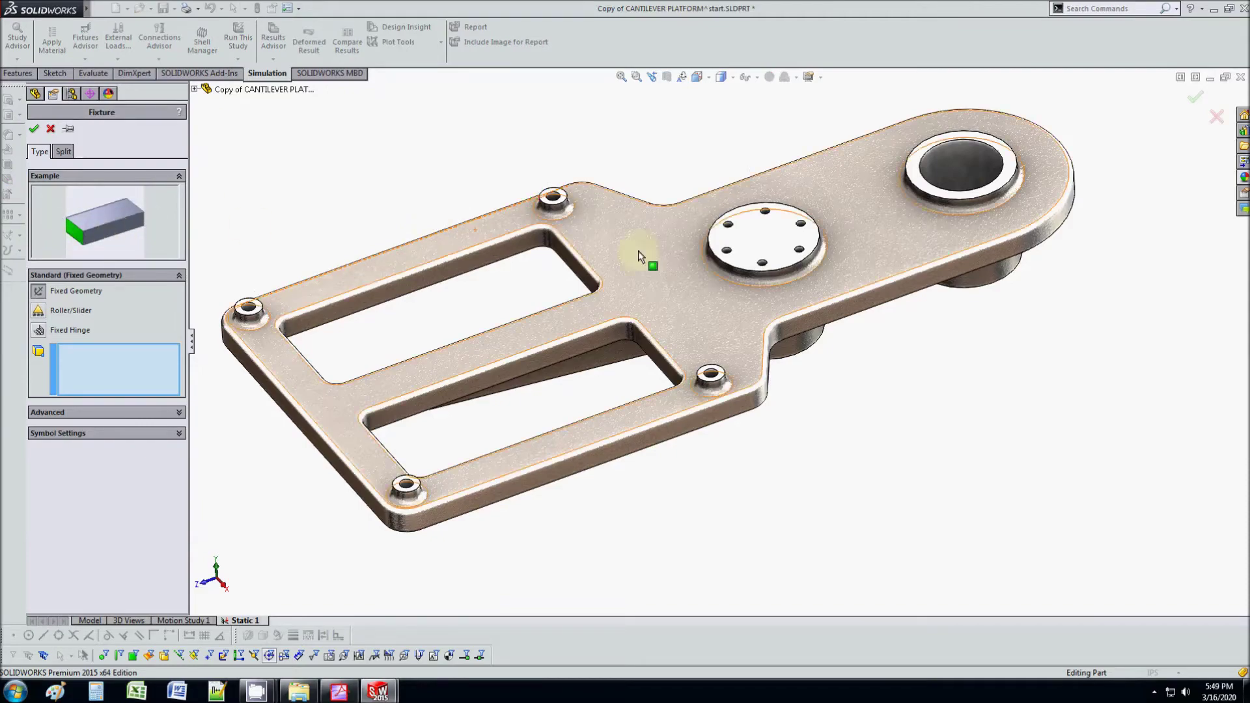
scroll(787, 247, down, 9)
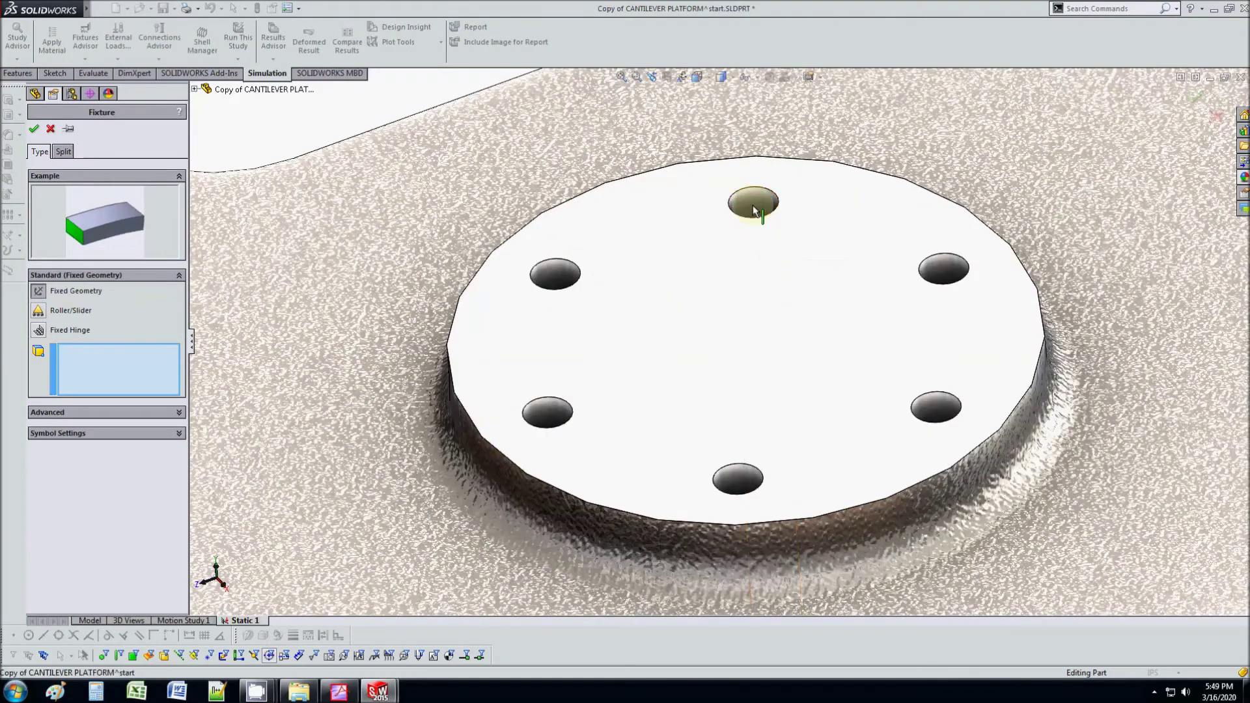
click(752, 205)
click(941, 269)
click(935, 407)
click(738, 479)
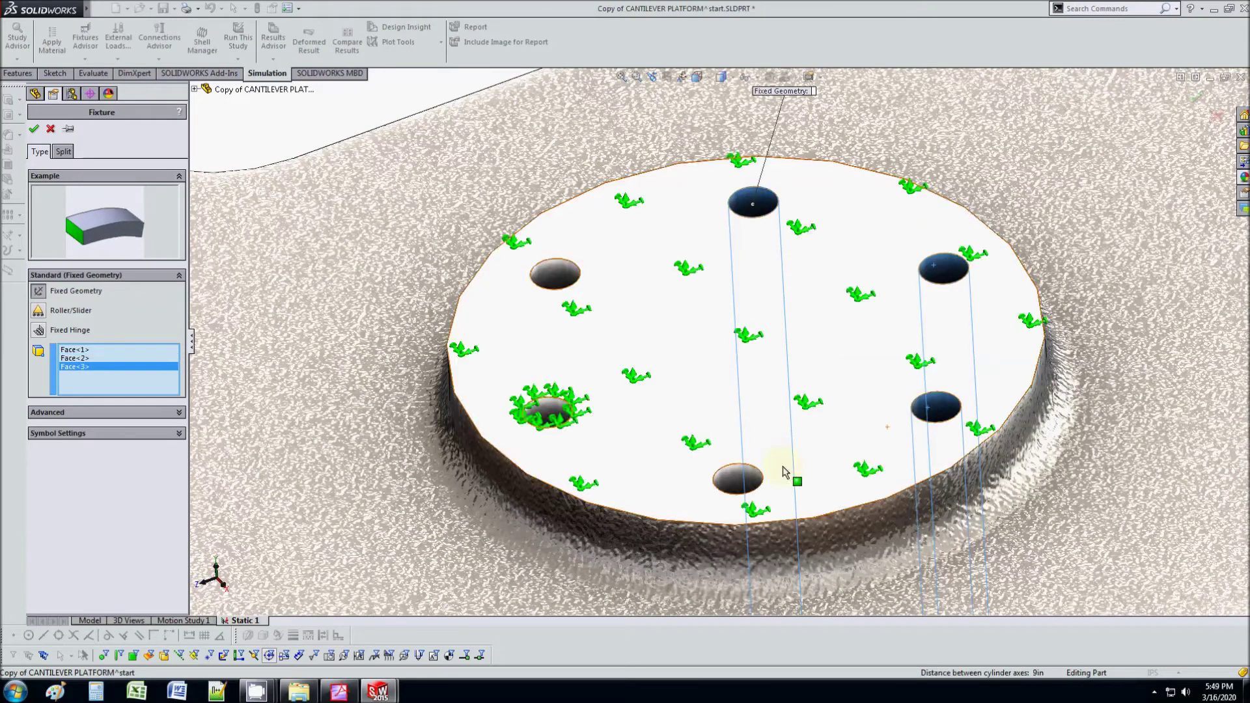
click(547, 412)
click(553, 279)
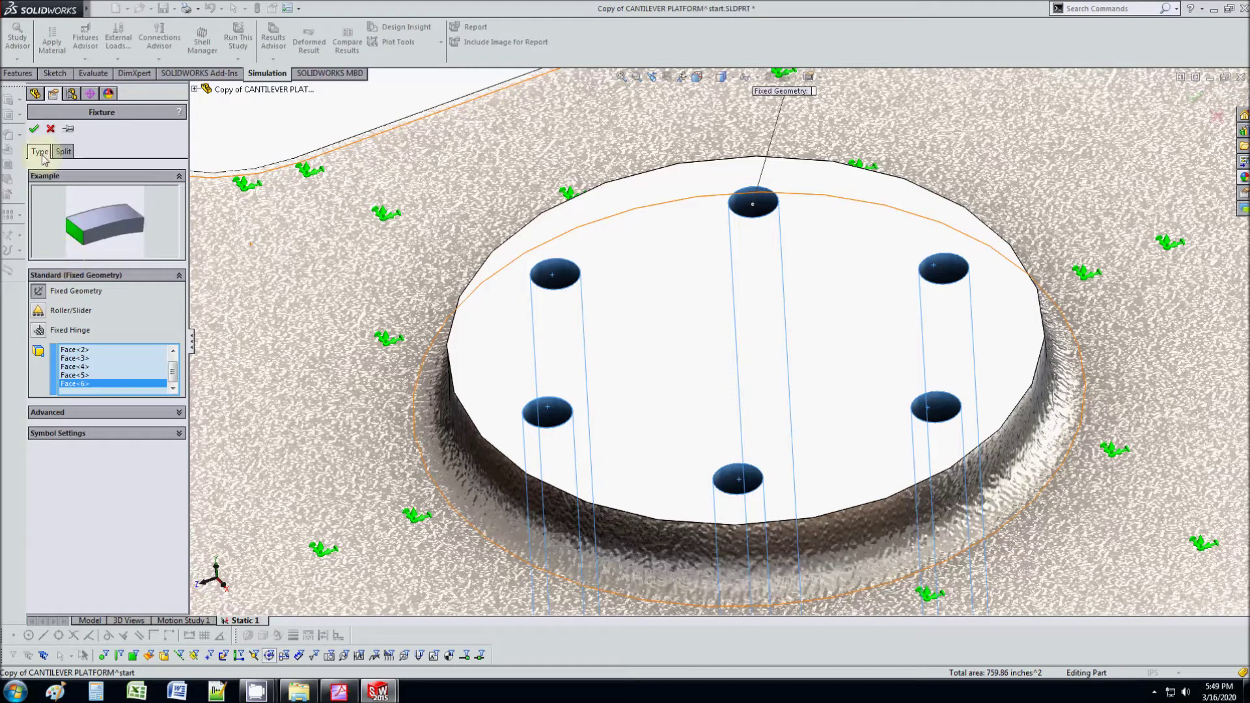
click(34, 128)
scroll(684, 404, up, 10)
scroll(714, 400, up, 2)
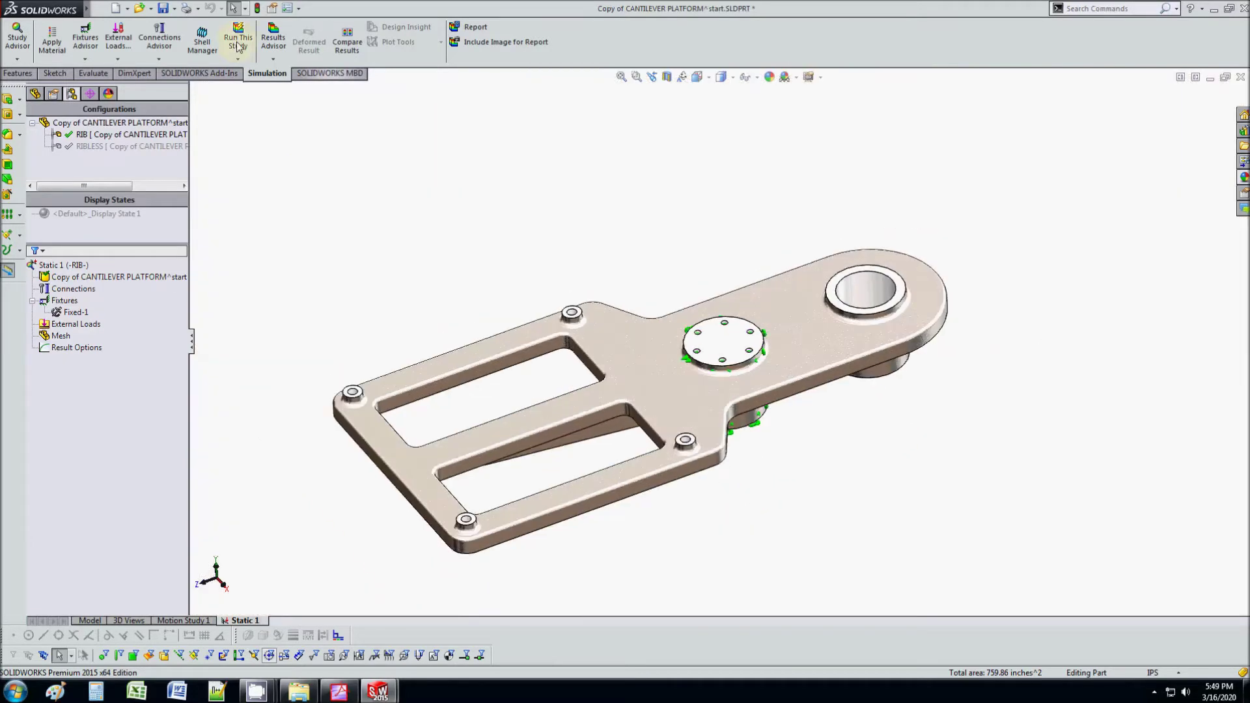
click(176, 8)
click(482, 138)
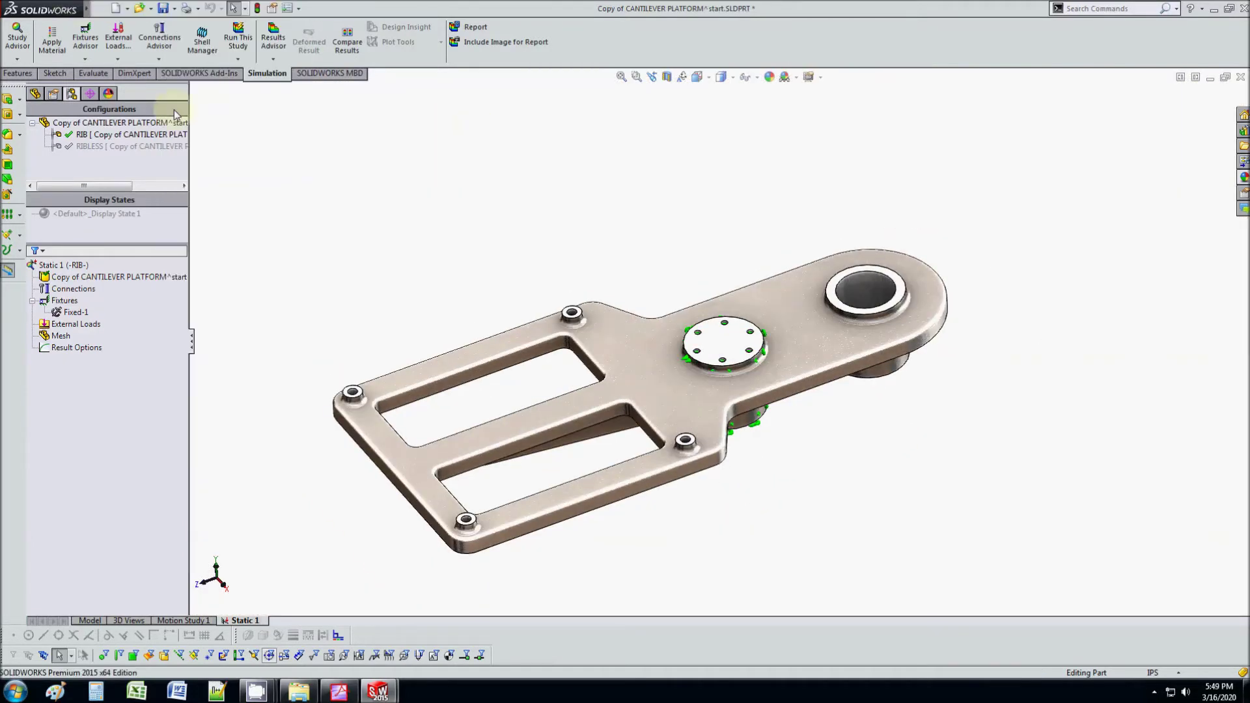
Apply a Roller/Slider fixture to the inner cylindrical face of the large through hole at the platform's rounded end
click(86, 59)
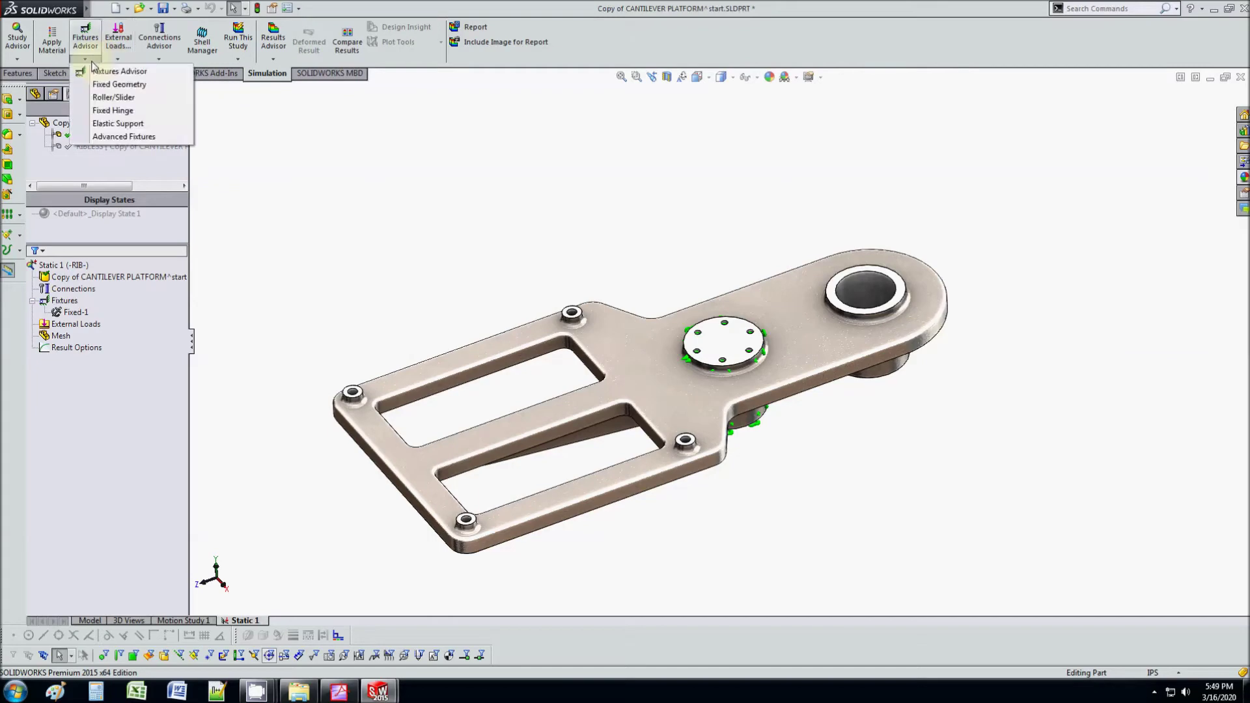
click(114, 97)
click(865, 287)
scroll(763, 337, down, 3)
scroll(764, 336, down, 3)
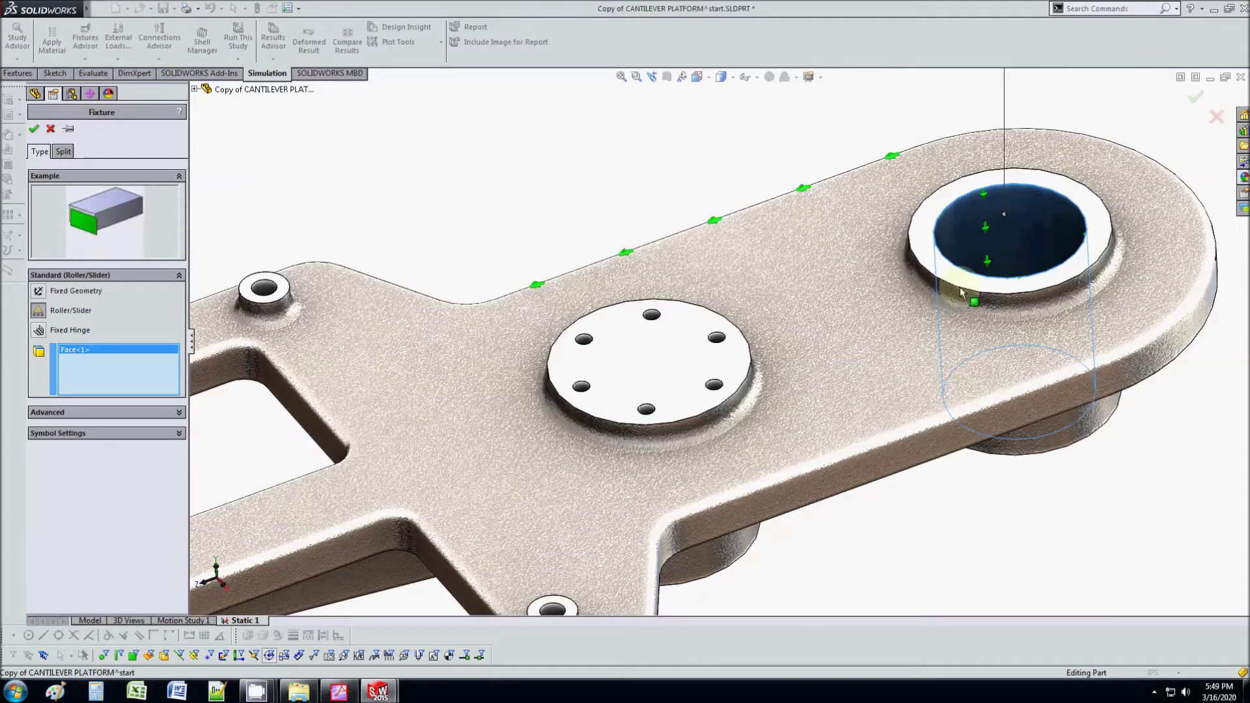
click(34, 128)
key(f)
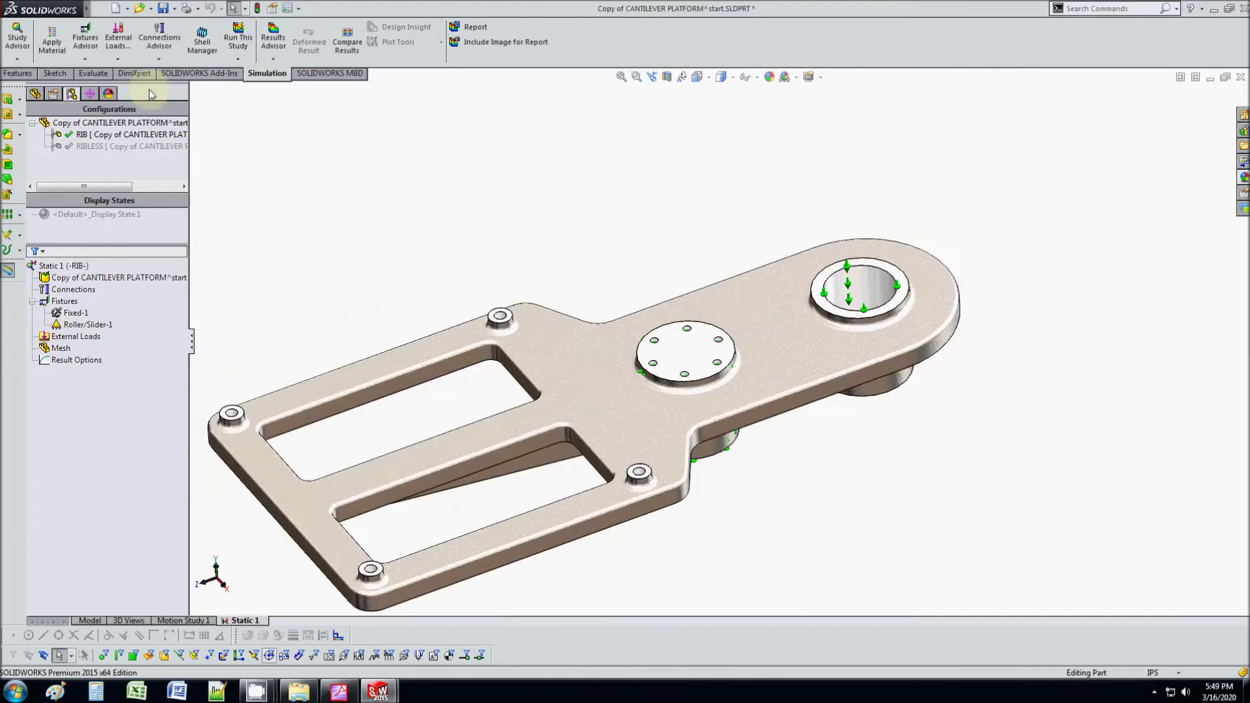
Begin a normal force load of 10000 lbf and select the top faces of the two bosses along the platform's far edge
click(118, 59)
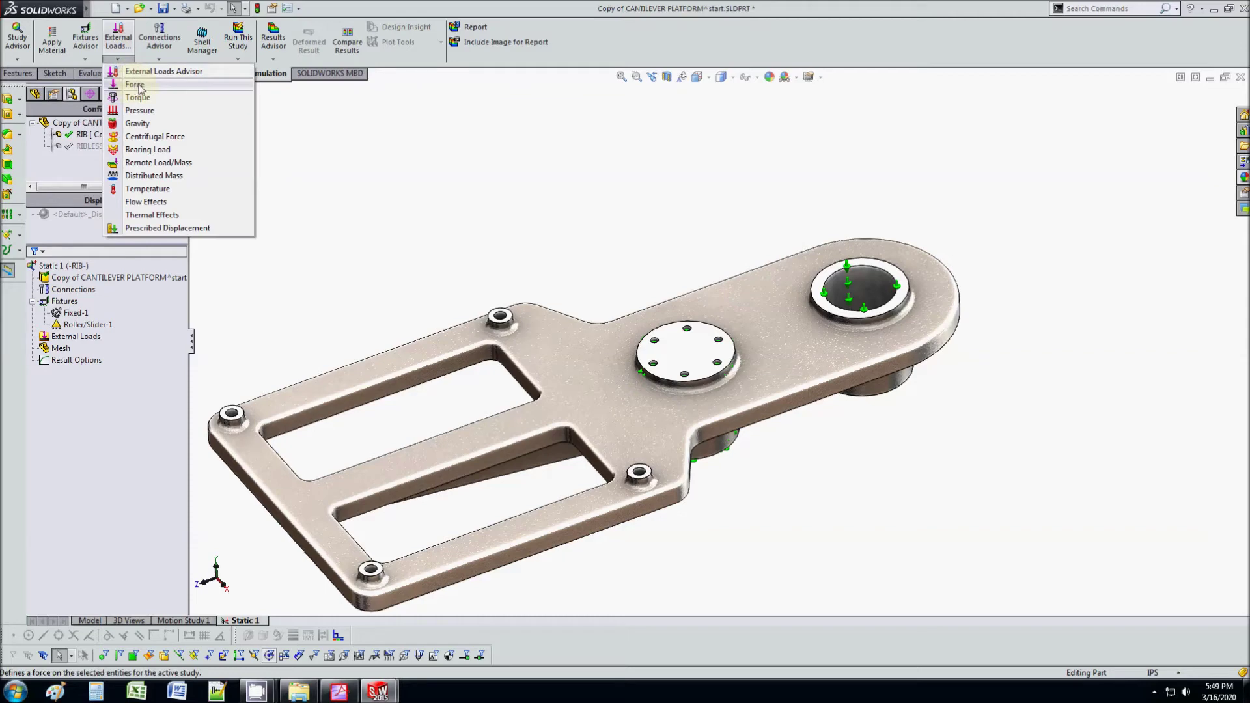
click(136, 85)
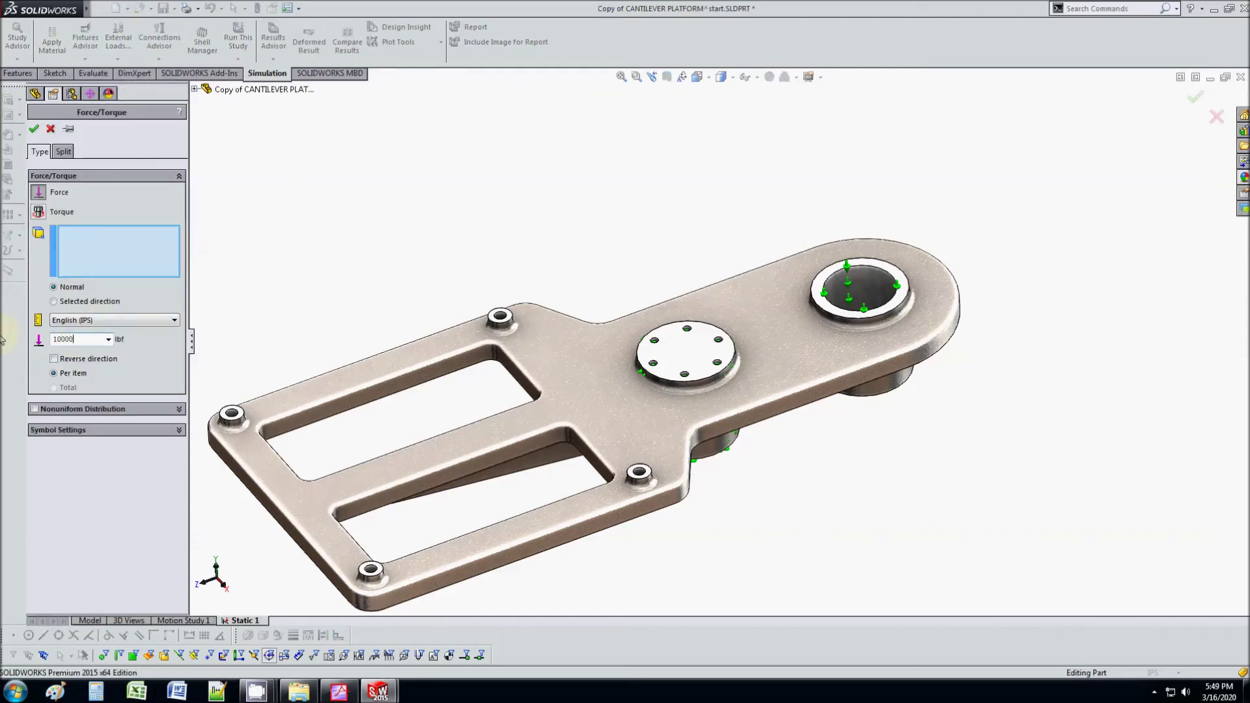
scroll(505, 319, down, 5)
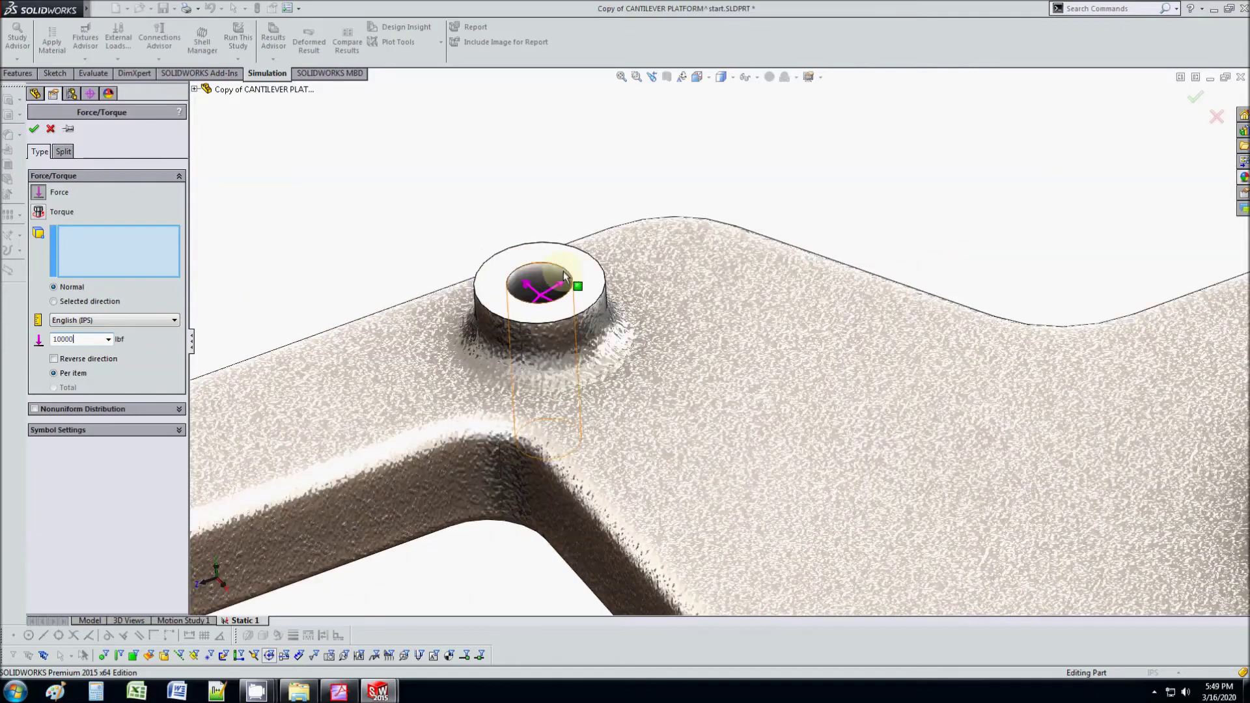
click(518, 337)
scroll(518, 337, up, 6)
scroll(1015, 248, down, 4)
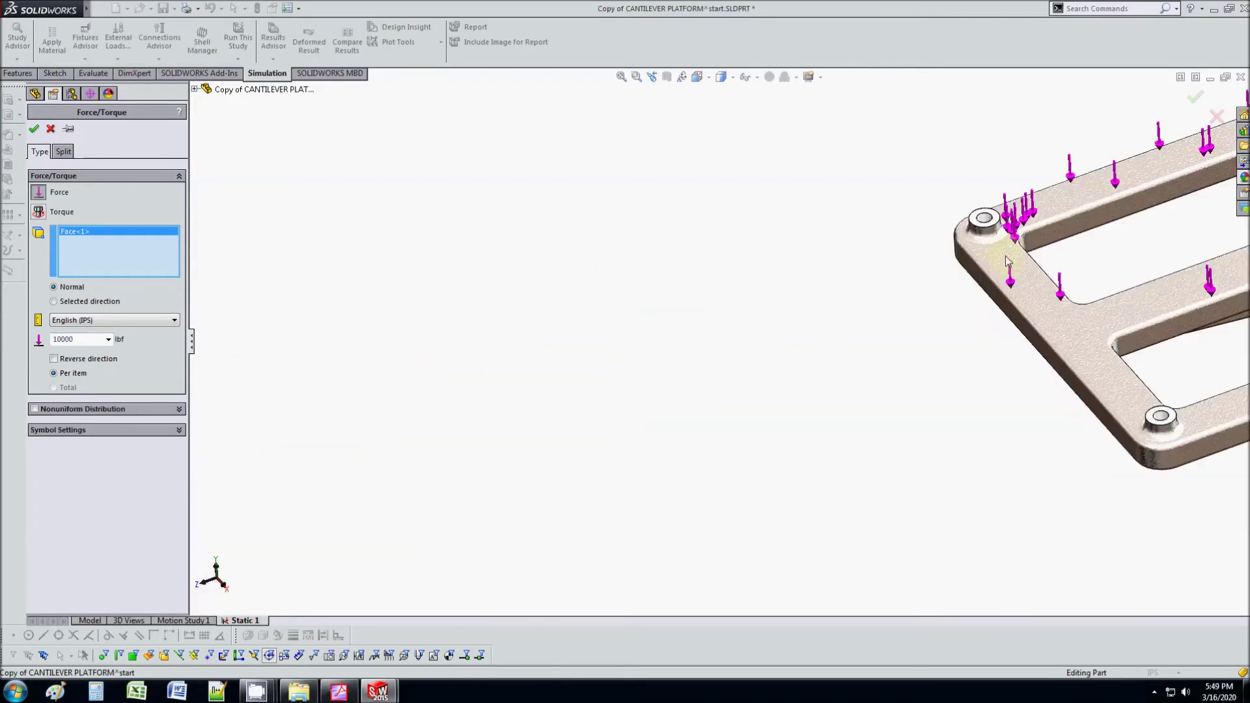
scroll(1024, 224, down, 5)
scroll(547, 327, up, 3)
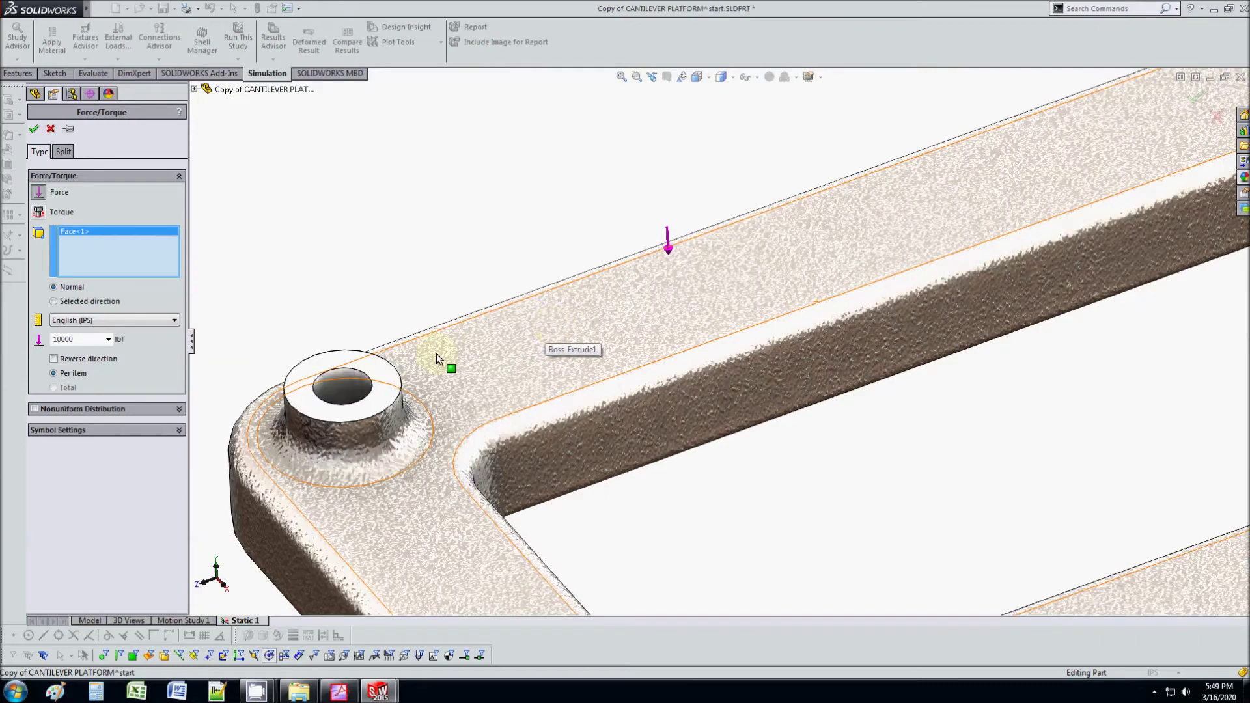
click(388, 375)
Add the top faces of the two near-edge bosses and apply the 10000 lbf force as a total across all four
scroll(807, 464, up, 4)
scroll(794, 514, down, 4)
scroll(732, 430, down, 4)
scroll(713, 377, up, 4)
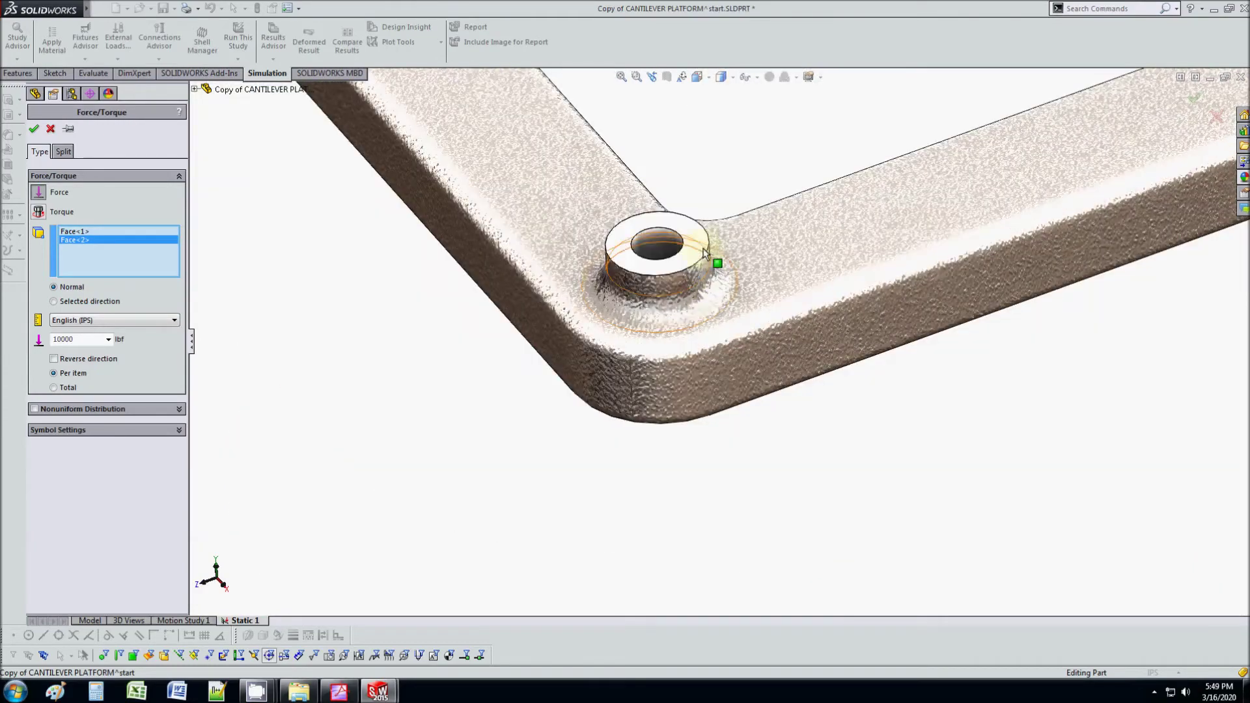
scroll(845, 268, up, 3)
click(846, 269)
scroll(846, 268, up, 2)
scroll(792, 289, down, 5)
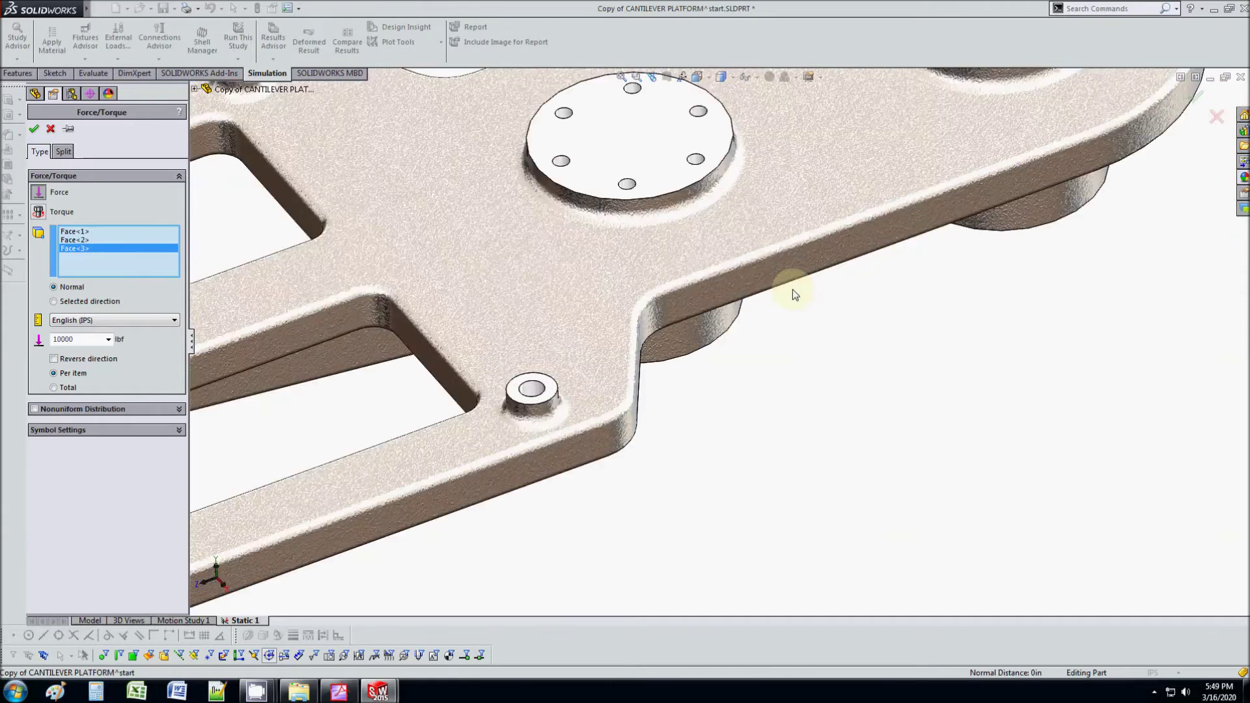
click(543, 386)
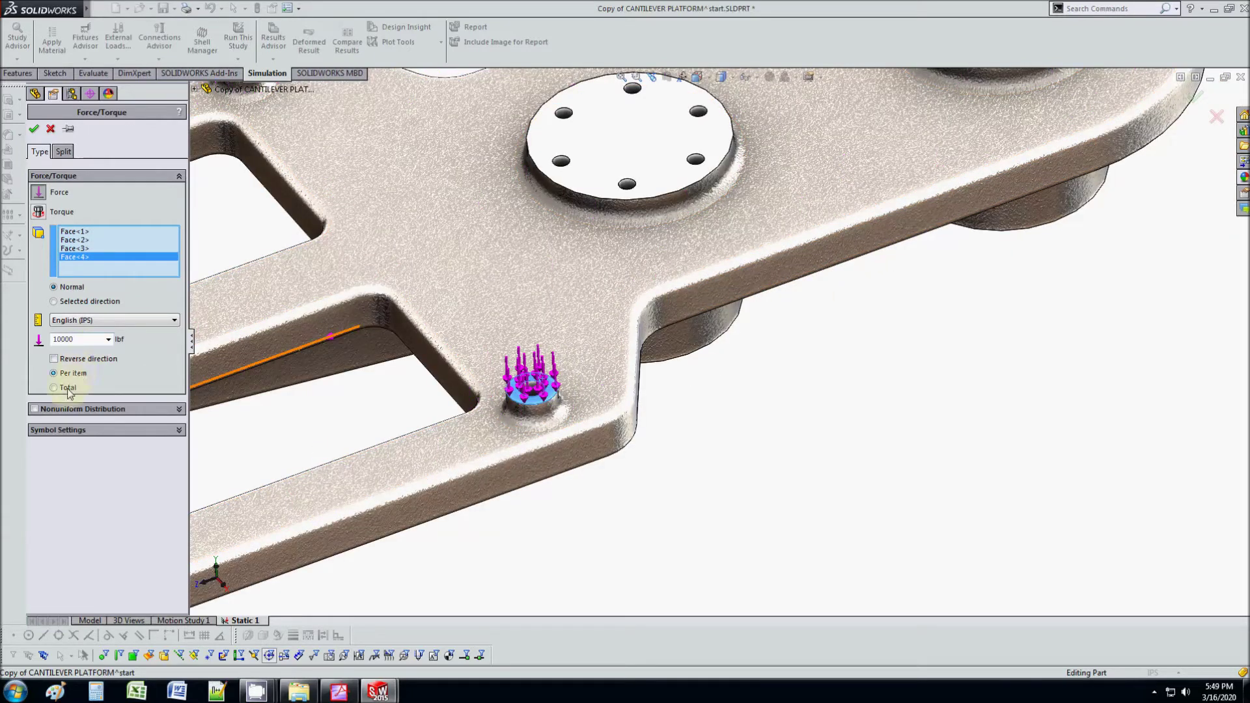
scroll(716, 334, up, 5)
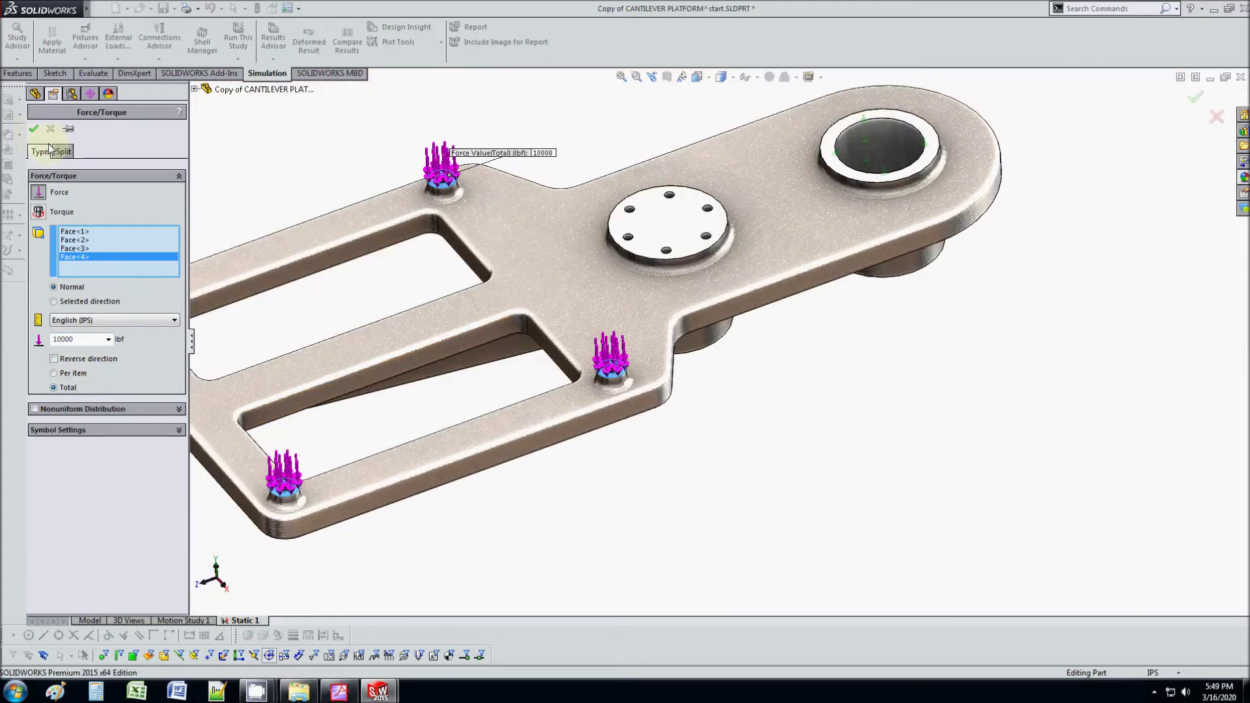
right_click(380, 277)
scroll(377, 276, up, 5)
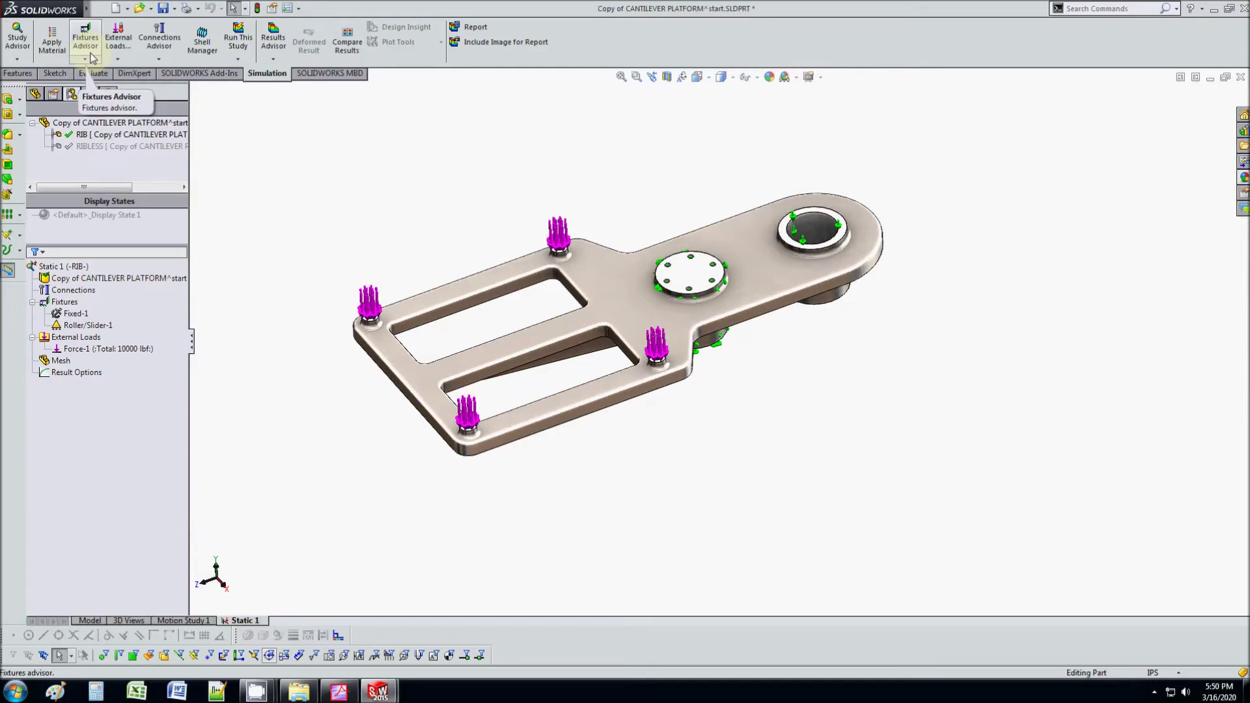
scroll(651, 368, down, 3)
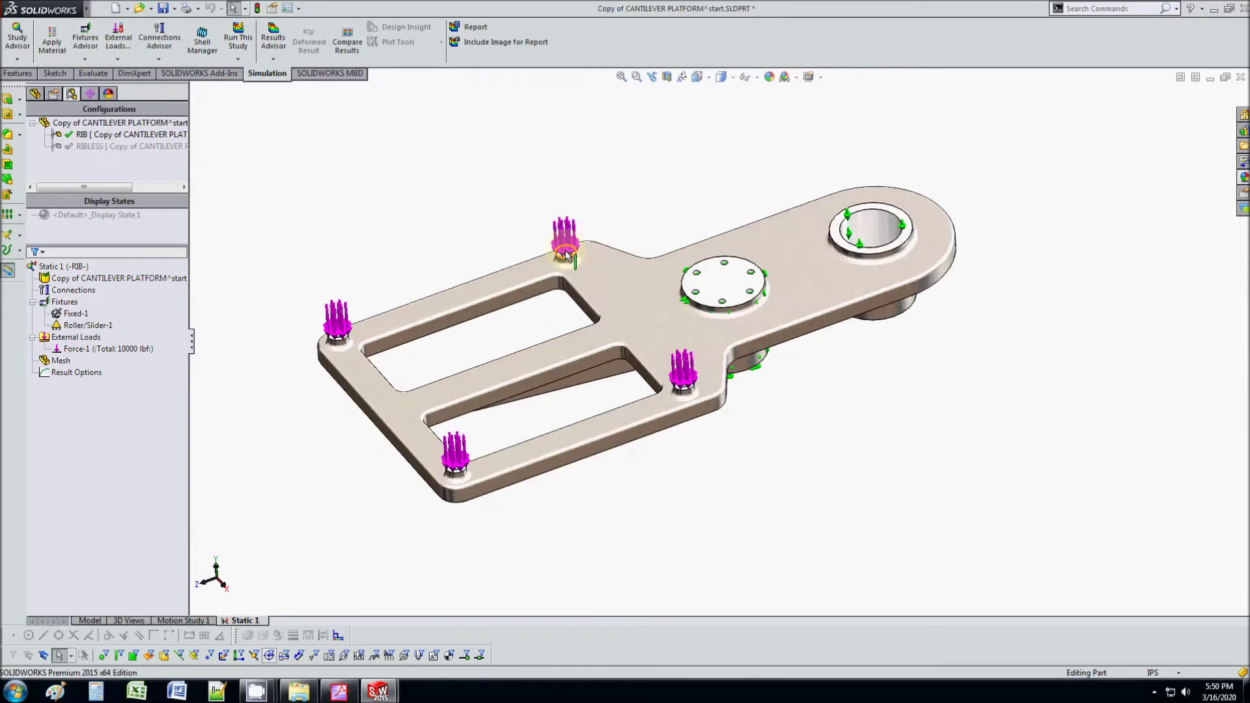
Switch to the instructions PDF in Adobe Acrobat, review the coarse and fine mesh comparison, and return to SOLIDWORKS
click(238, 59)
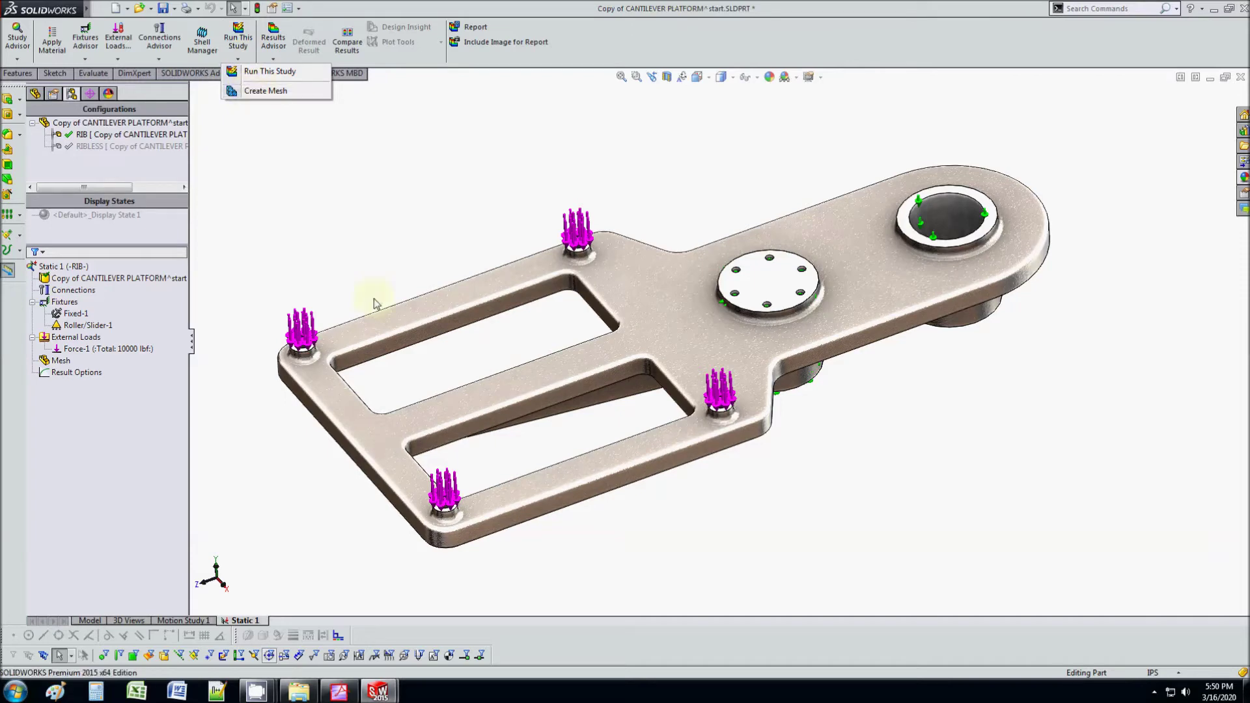
click(339, 691)
scroll(585, 368, down, 20)
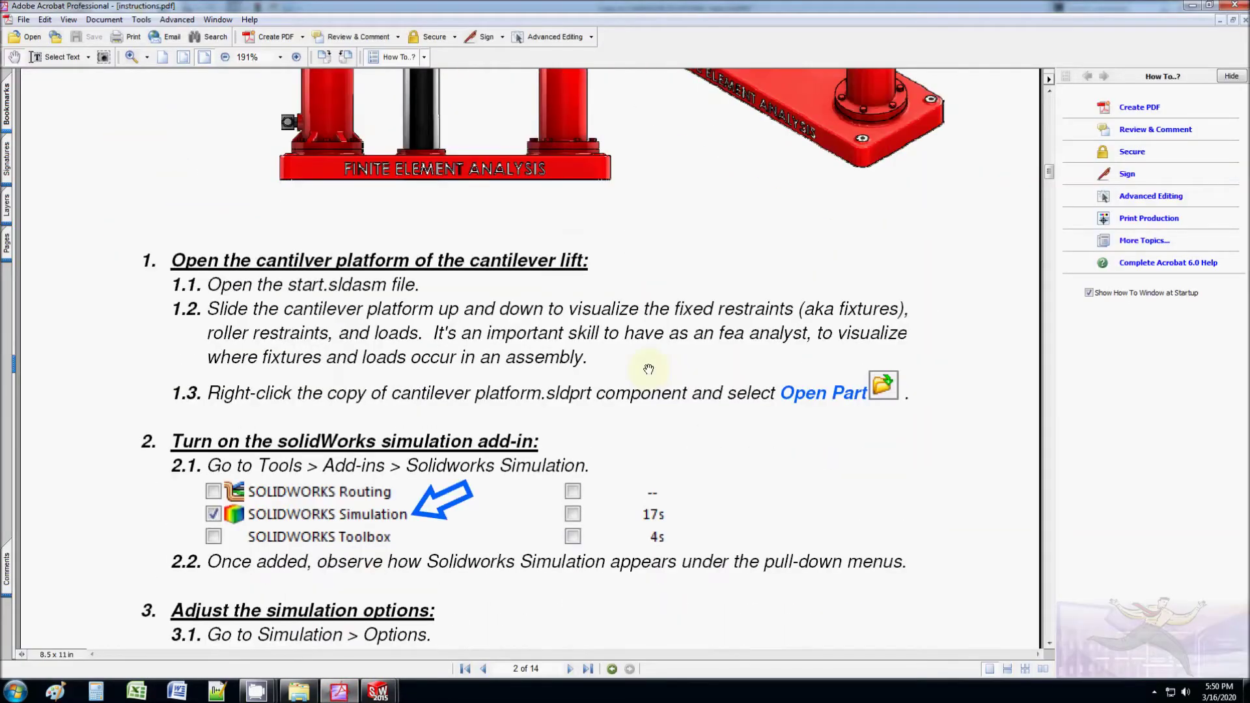
scroll(626, 376, down, 20)
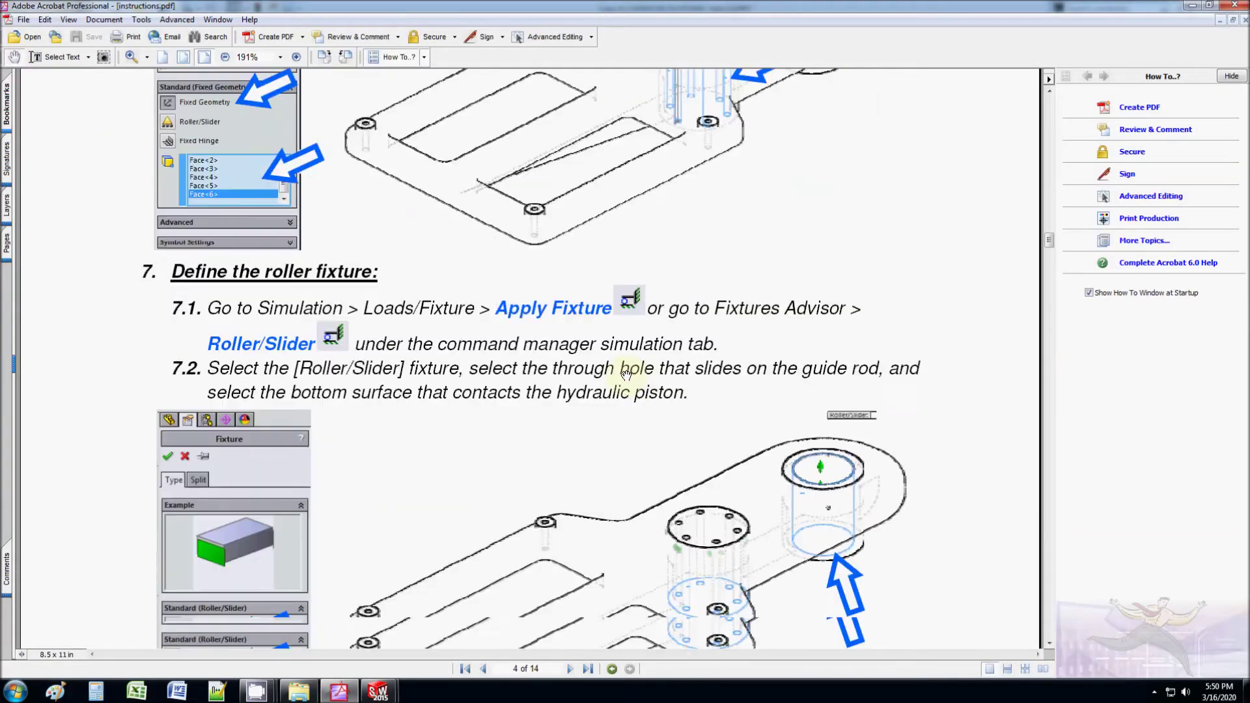
scroll(614, 379, down, 13)
scroll(683, 364, up, 4)
scroll(729, 360, up, 6)
scroll(712, 368, down, 6)
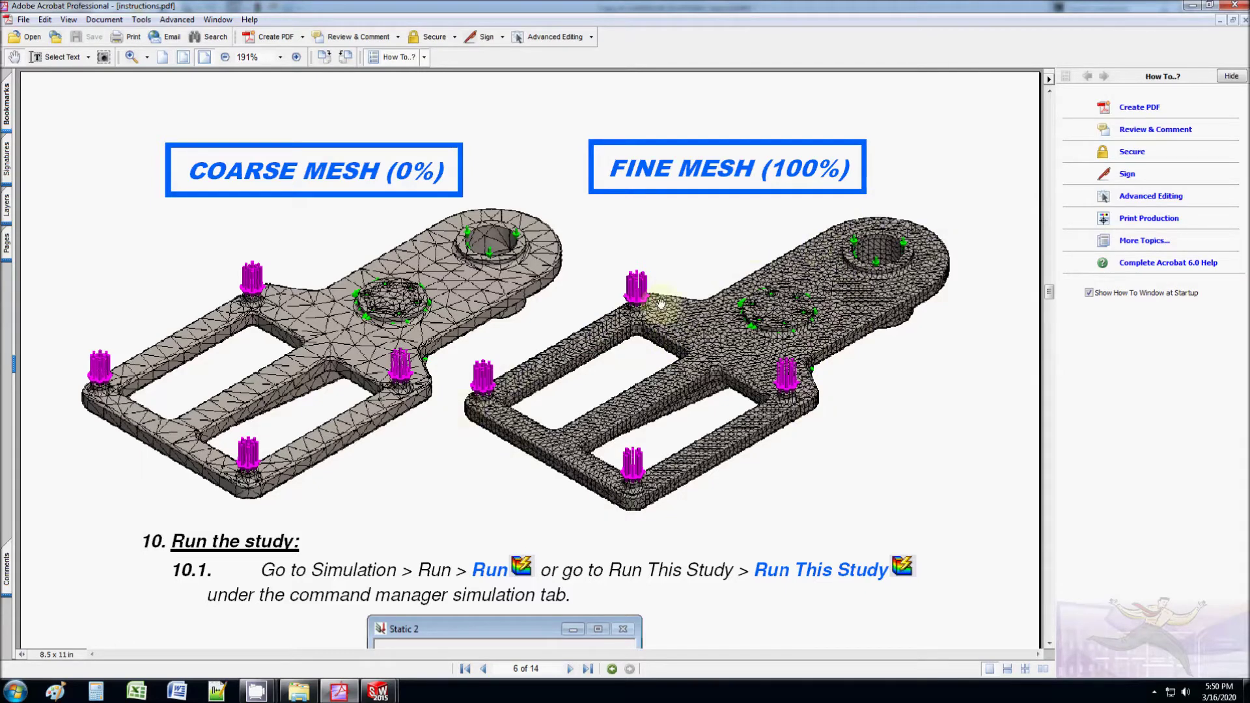
click(1193, 6)
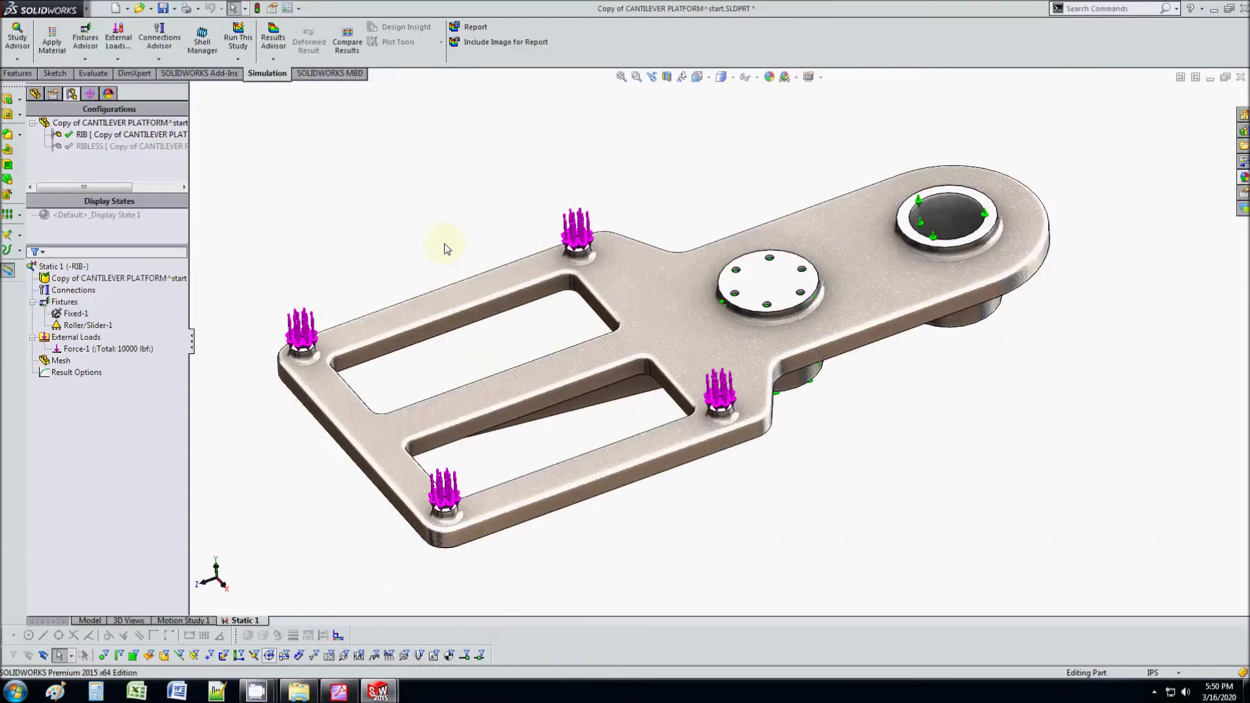
Run the Static 1 study and examine the von Mises stress plot on the deformed platform
click(237, 40)
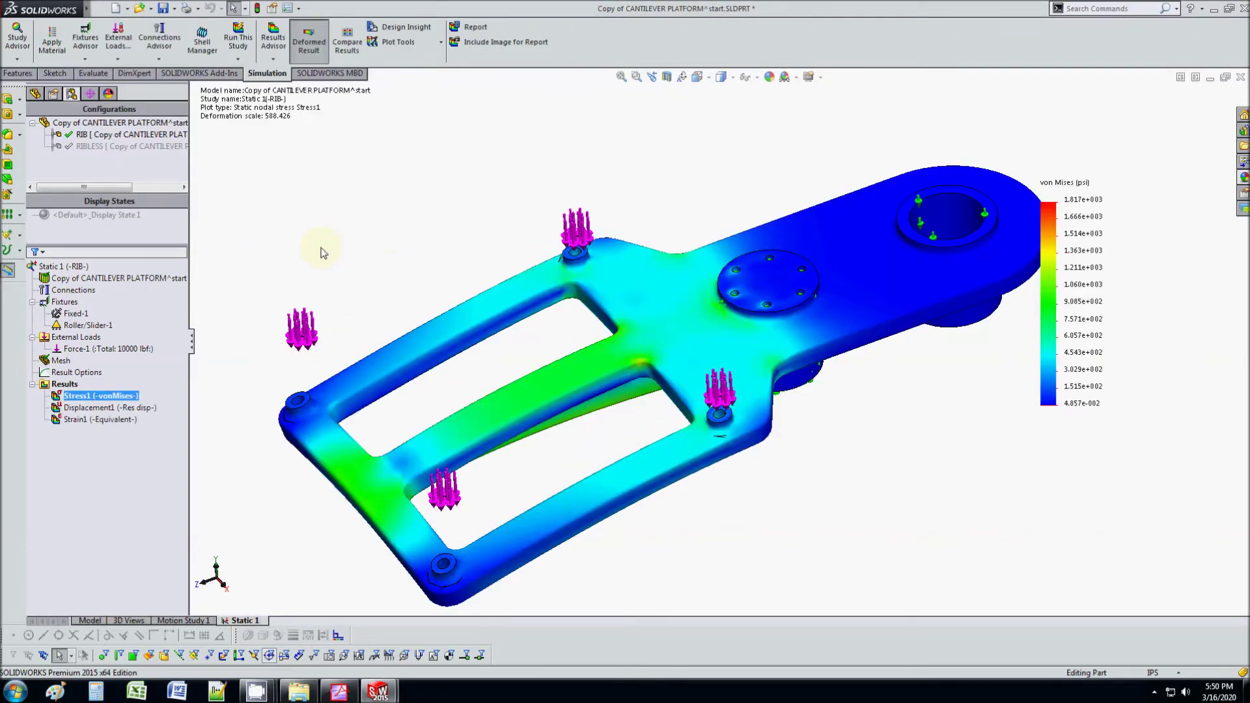
key(z)
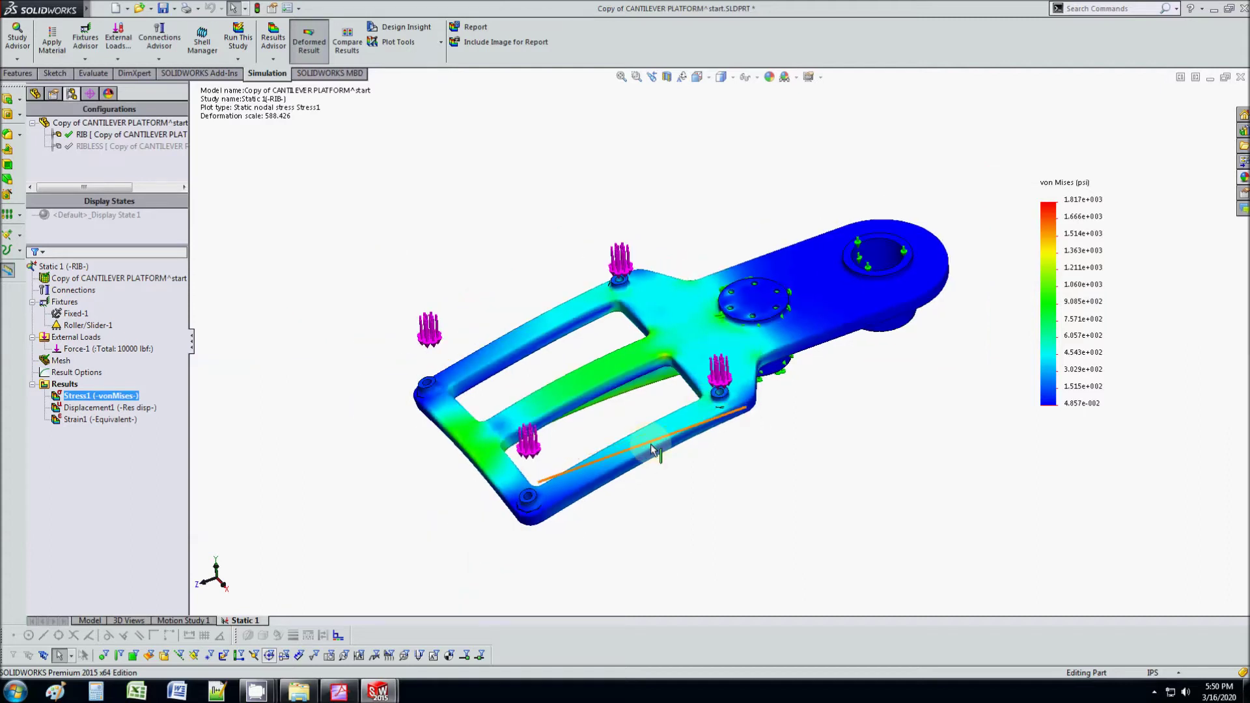
scroll(677, 456, down, 2)
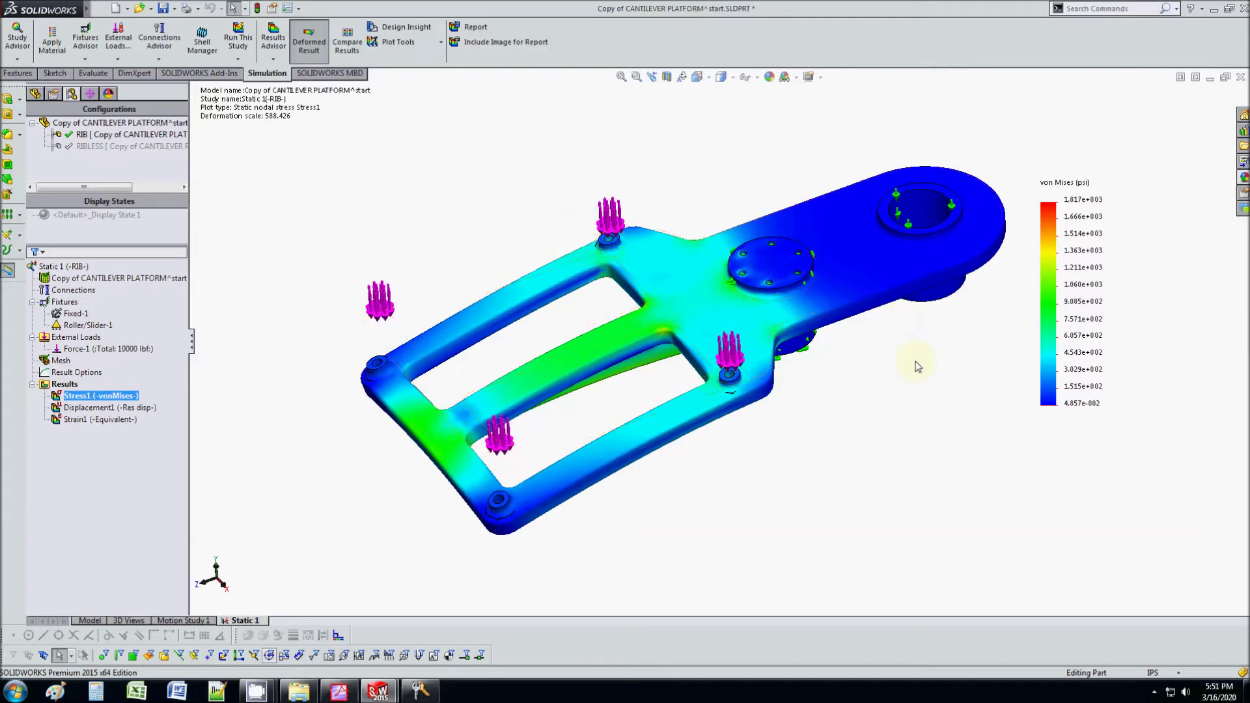
scroll(861, 298, up, 3)
scroll(860, 299, down, 4)
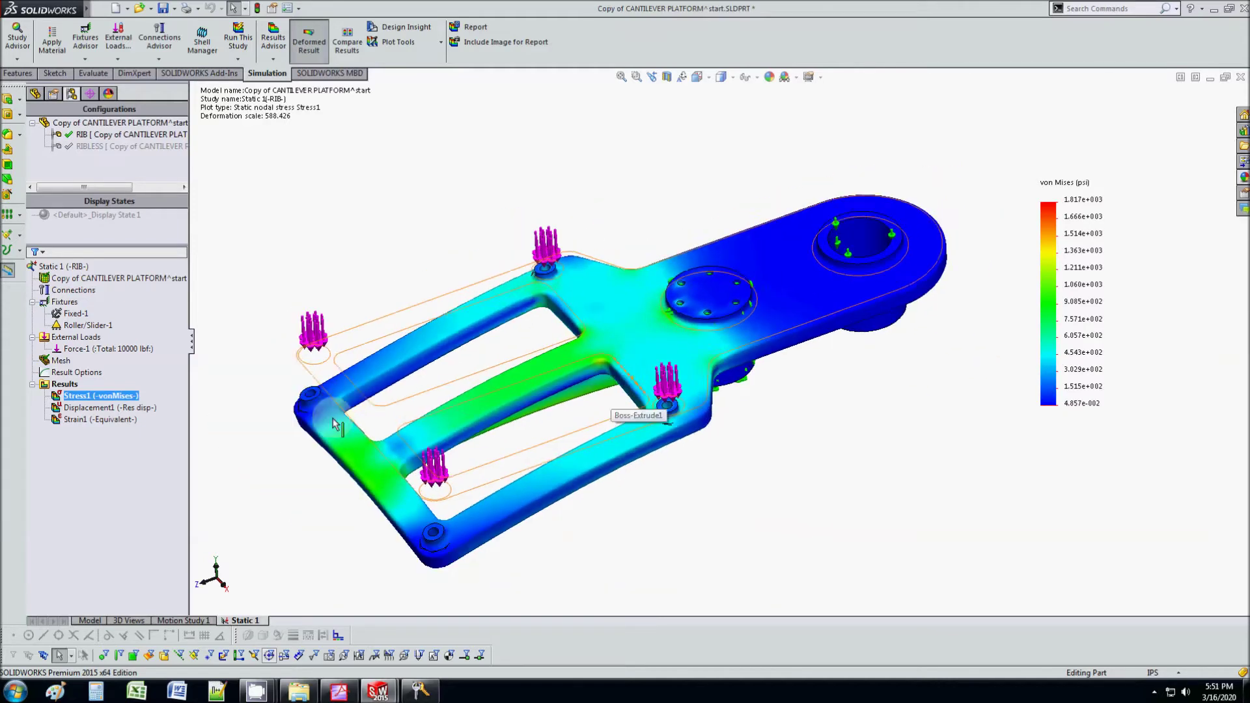
Animate the von Mises stress plot, observe the deflection from a low side view, and end the animation
right_click(99, 395)
click(130, 444)
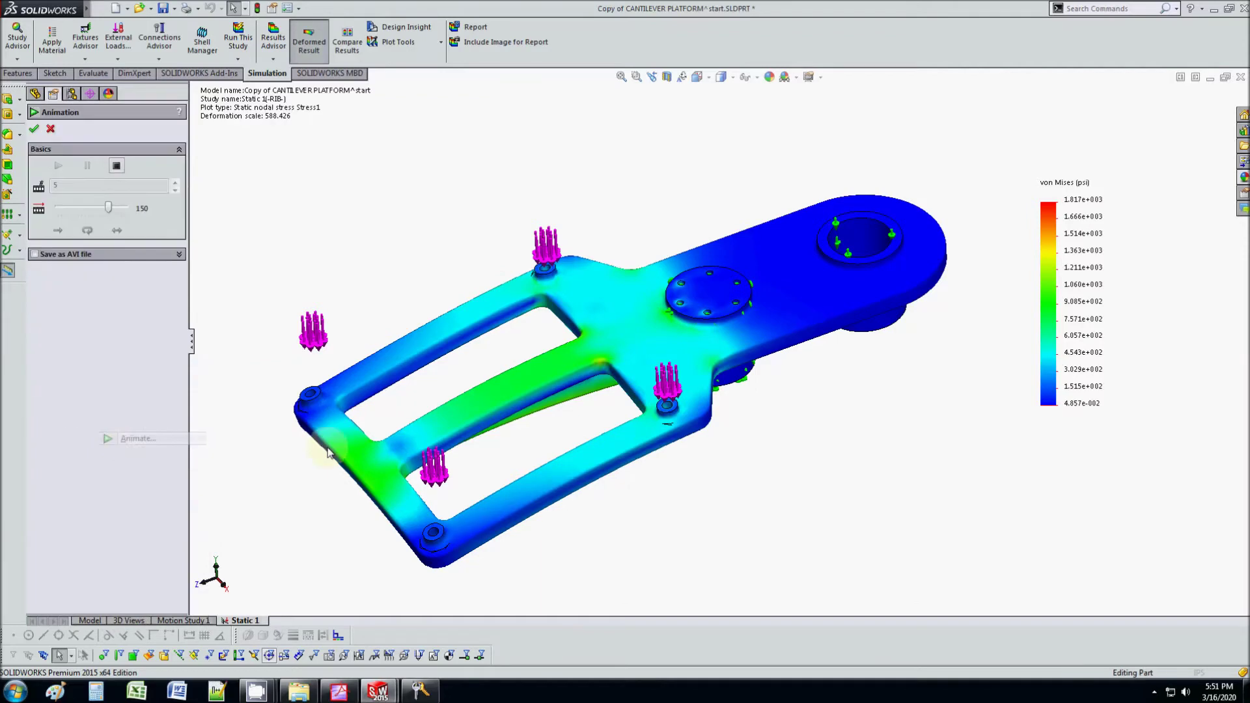
middle_drag(649, 440, 669, 404)
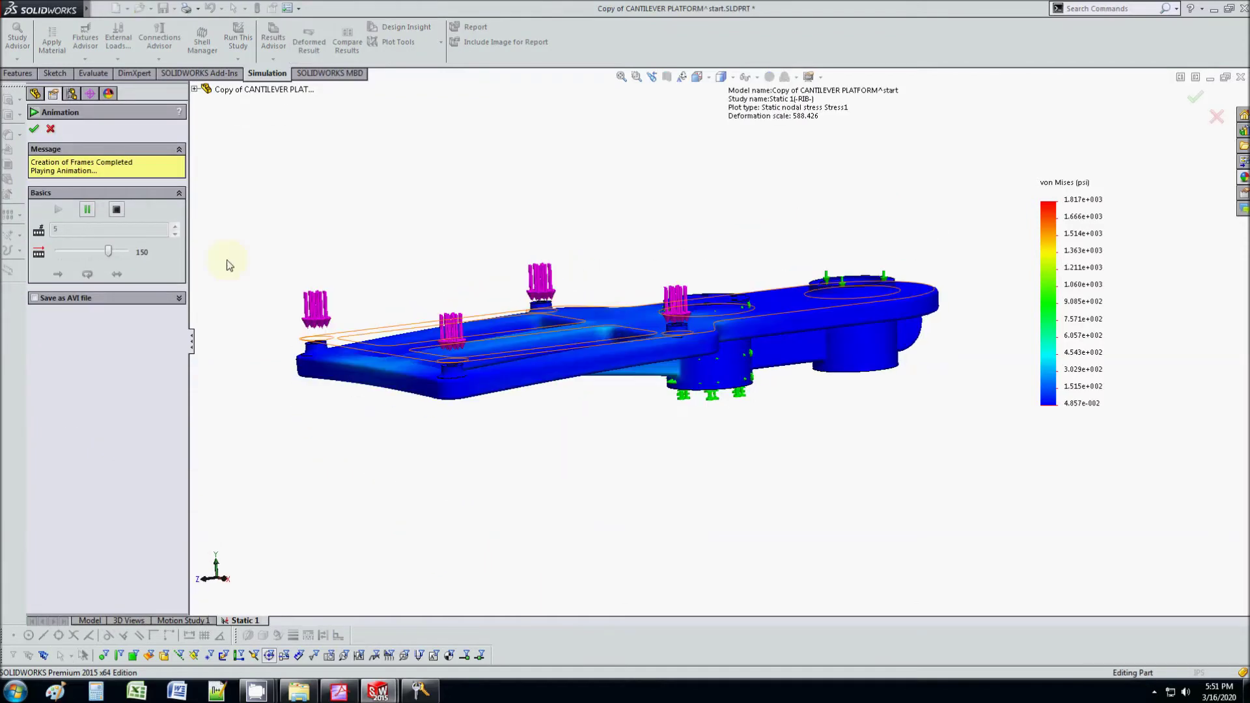
click(117, 209)
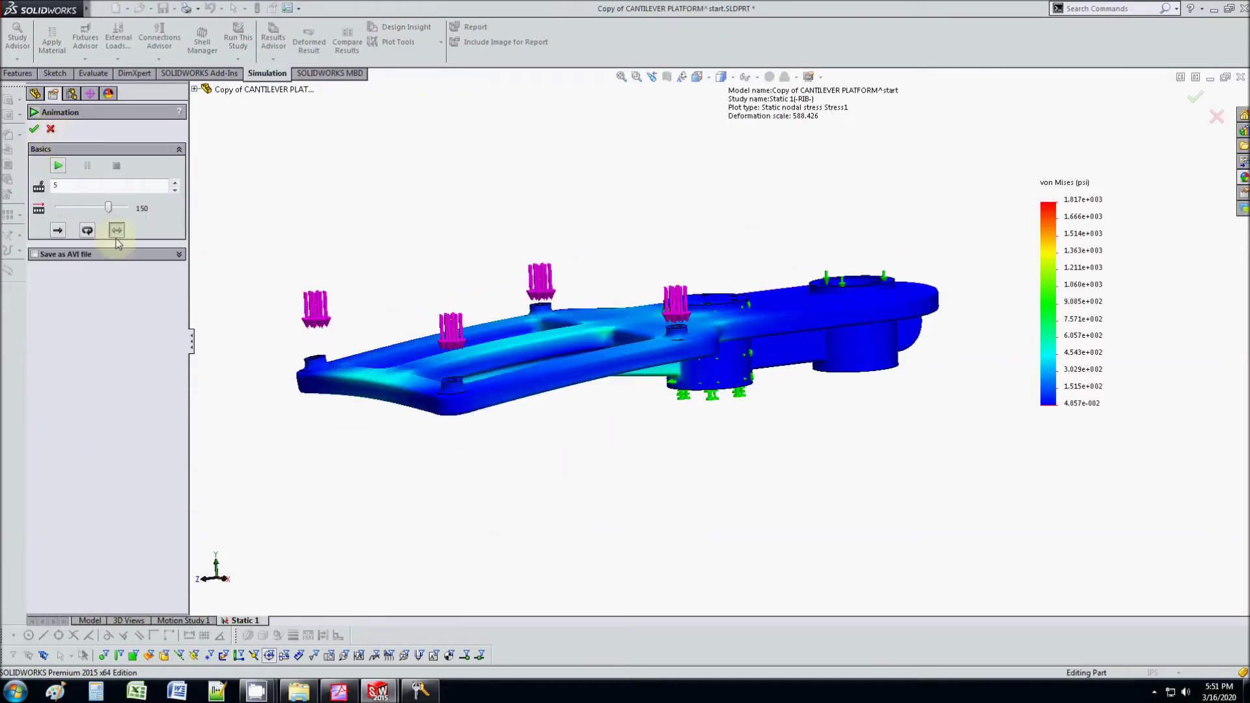
click(34, 128)
Animate the Stress1 plot, stop the playback, and enable saving it as an AVI file
right_click(97, 399)
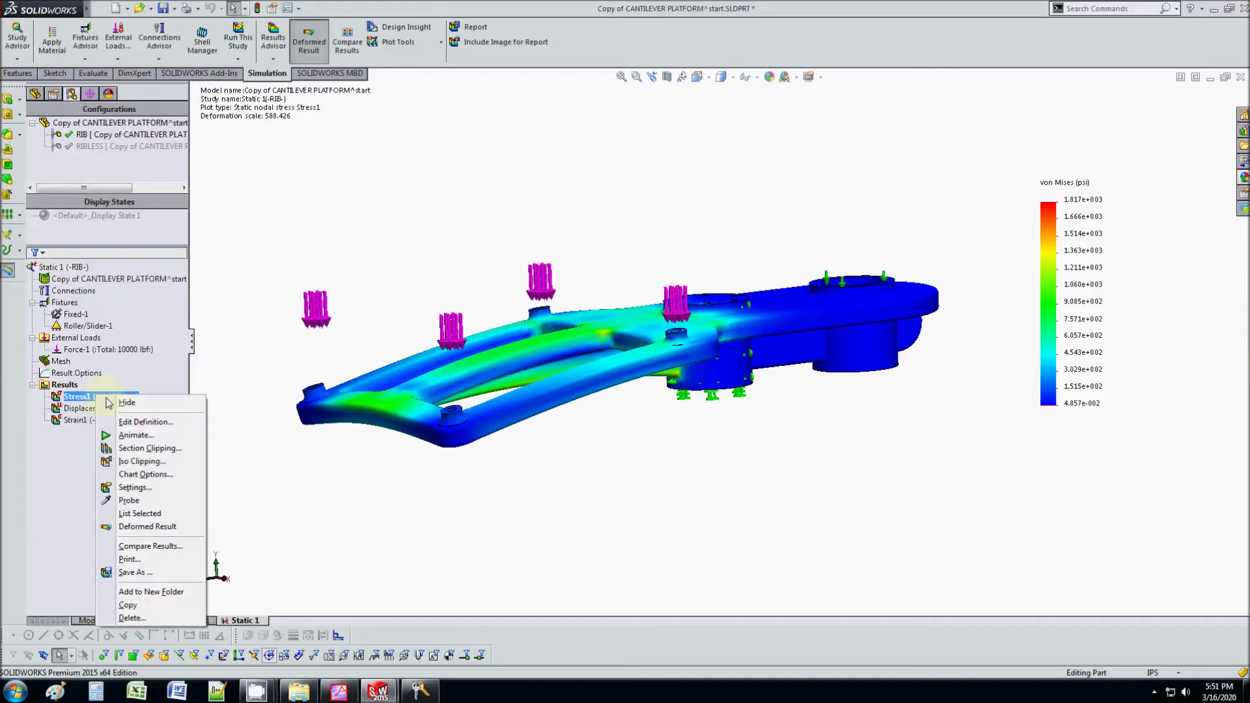
click(108, 434)
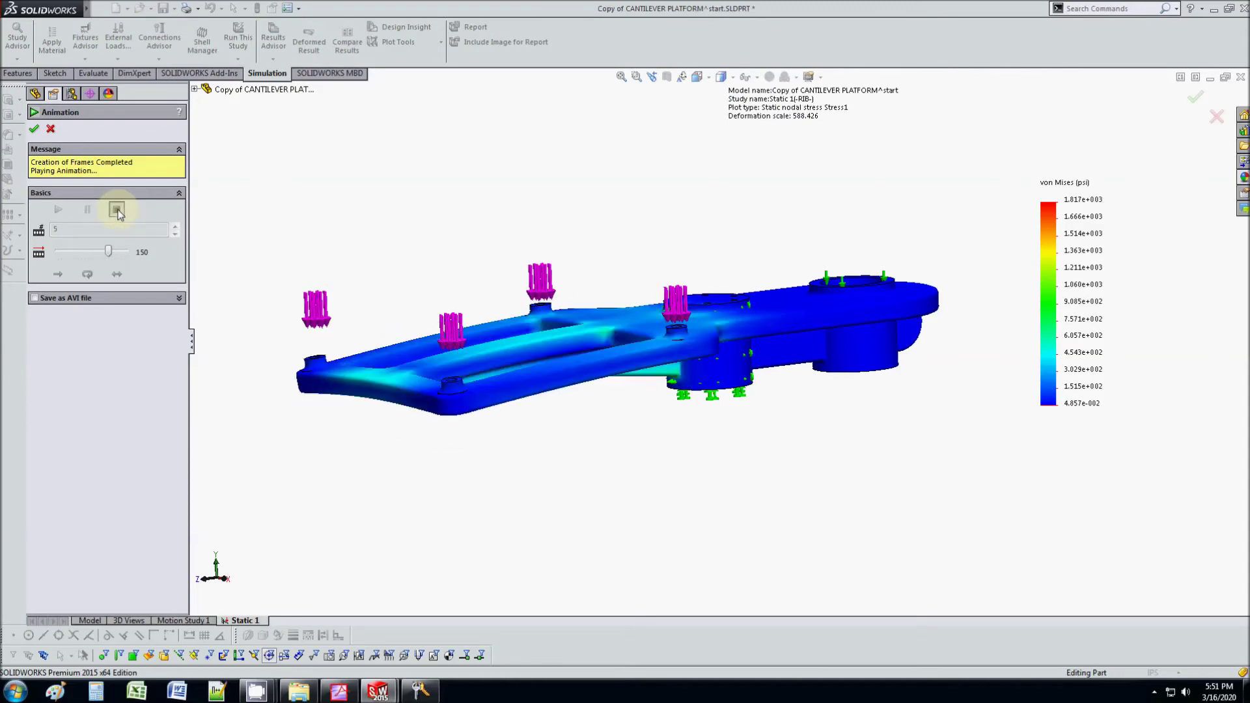
click(116, 209)
click(35, 254)
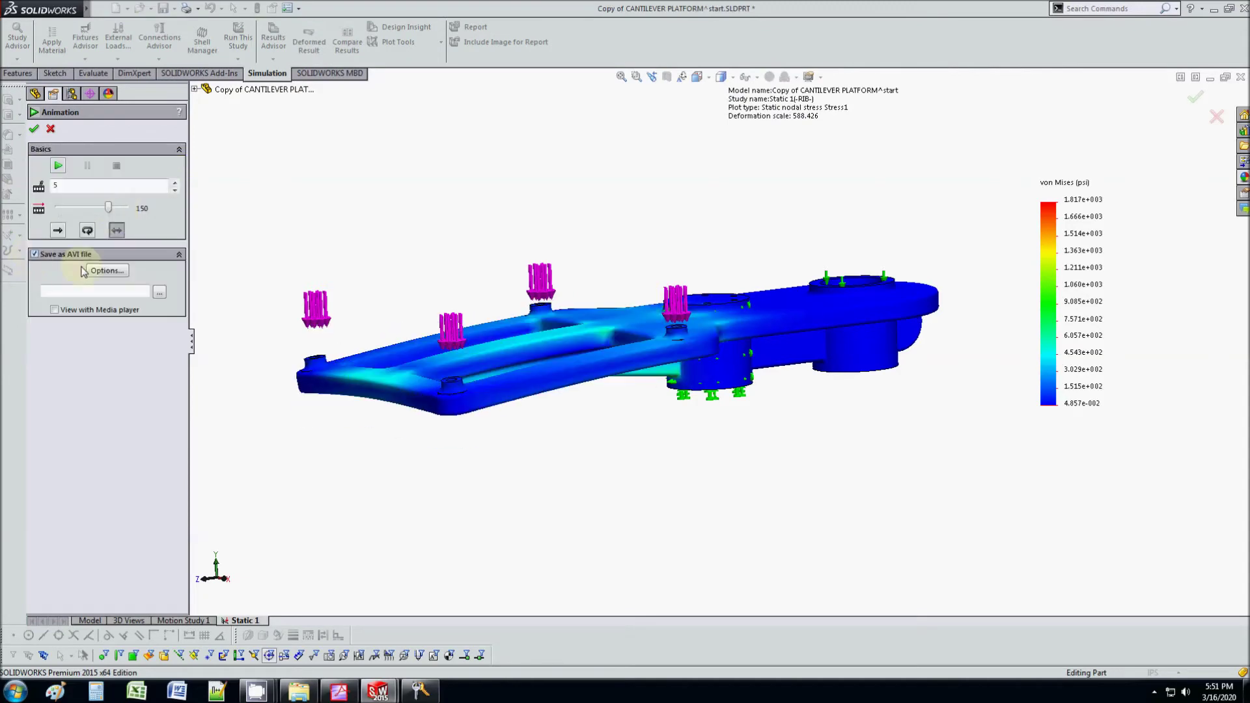
Save the AVI as fea in the Desktop folder files\dump and play the animation at speed 90 to generate it
click(160, 292)
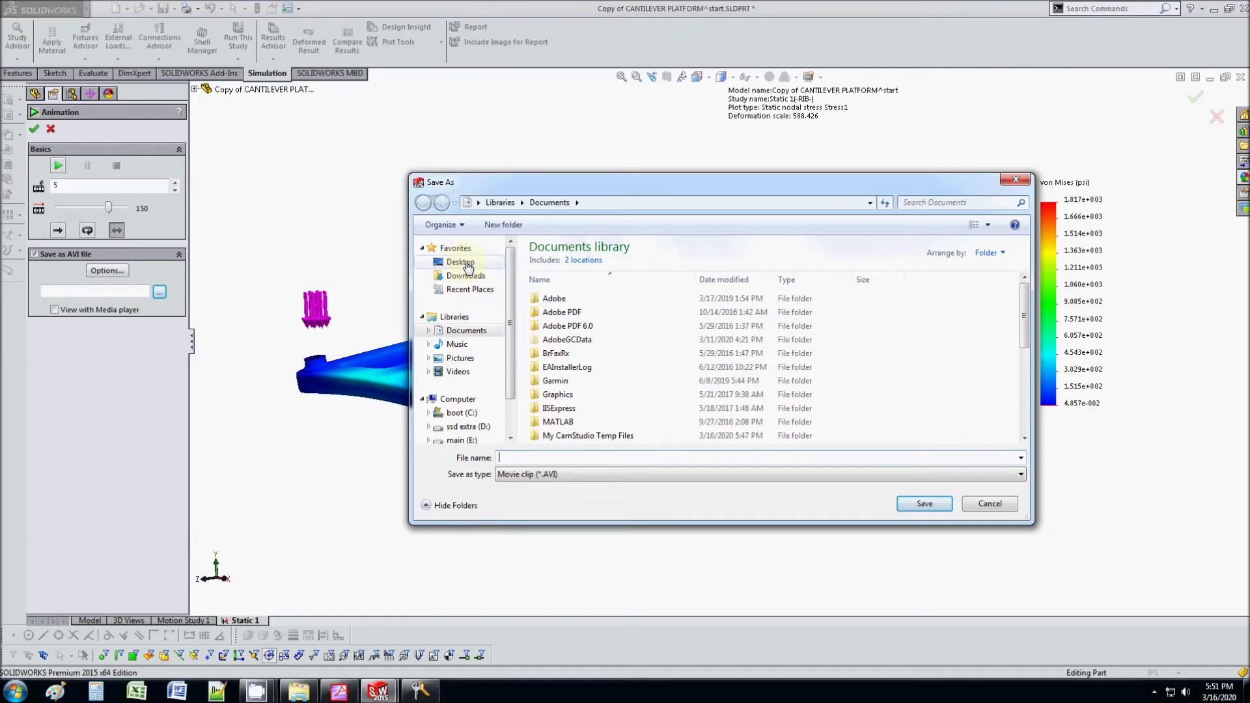
click(464, 263)
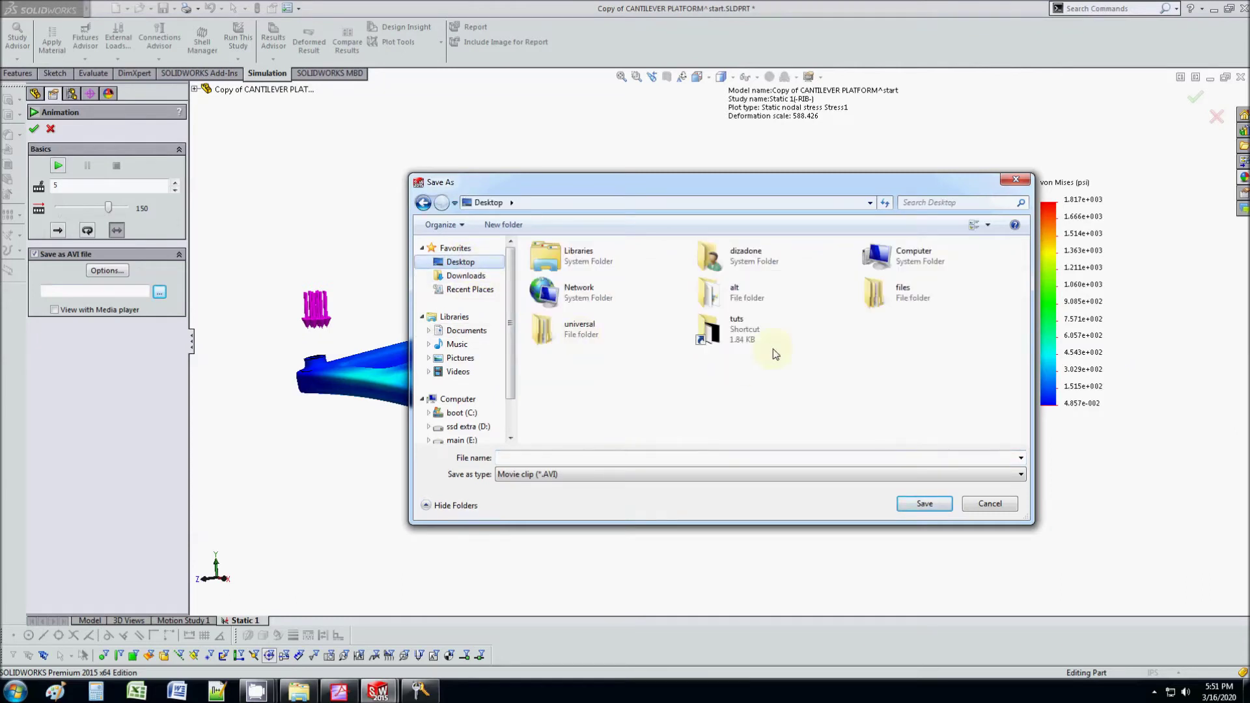
double_click(895, 291)
double_click(563, 260)
click(563, 452)
text(animation)
key(BackSpace)
key(BackSpace)
key(BackSpace)
key(BackSpace)
key(BackSpace)
key(BackSpace)
key(BackSpace)
key(BackSpace)
key(BackSpace)
text(fea)
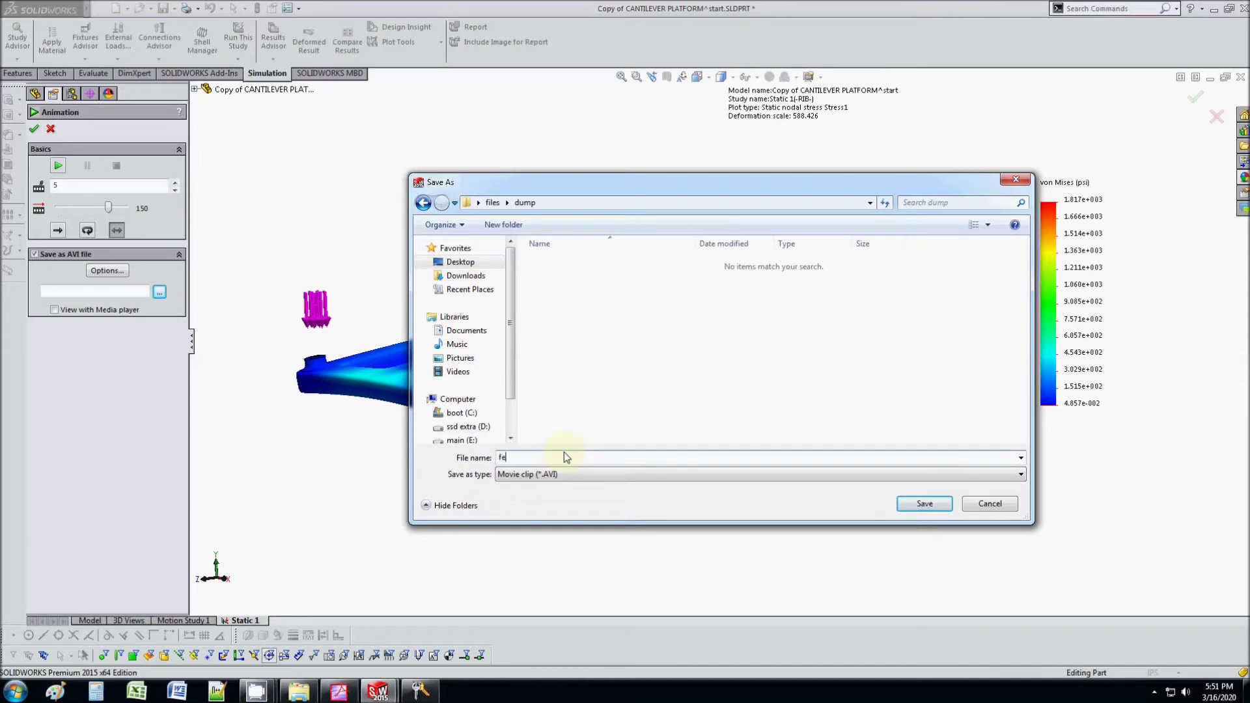
click(943, 506)
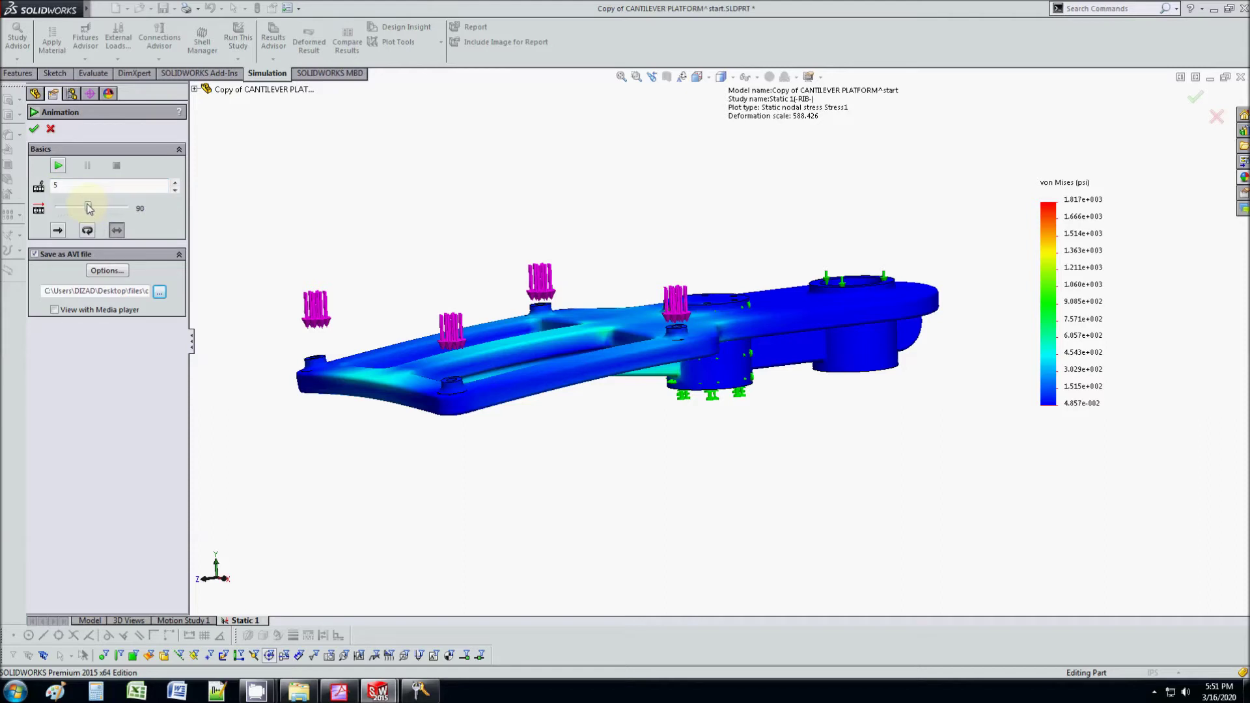
click(58, 167)
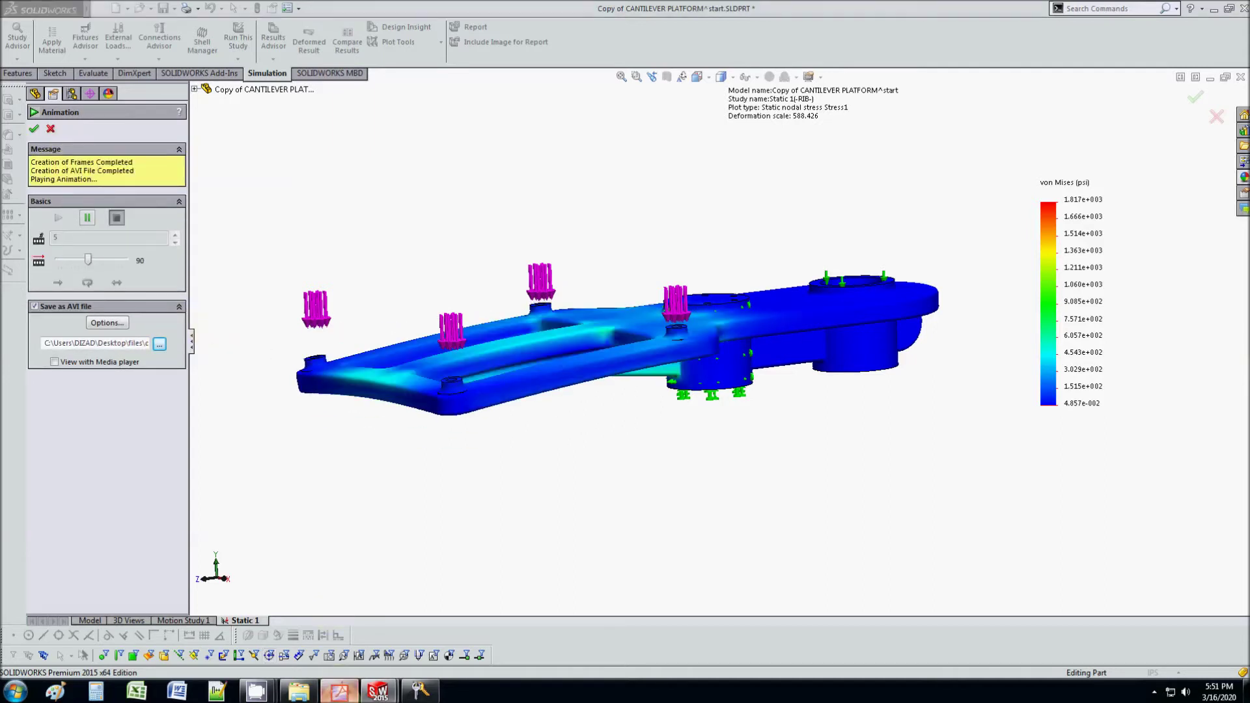
Switch to the instructions PDF in Adobe Acrobat, review the stress animation saving instructions, and return to SOLIDWORKS
click(338, 691)
scroll(631, 487, down, 3)
scroll(628, 490, down, 3)
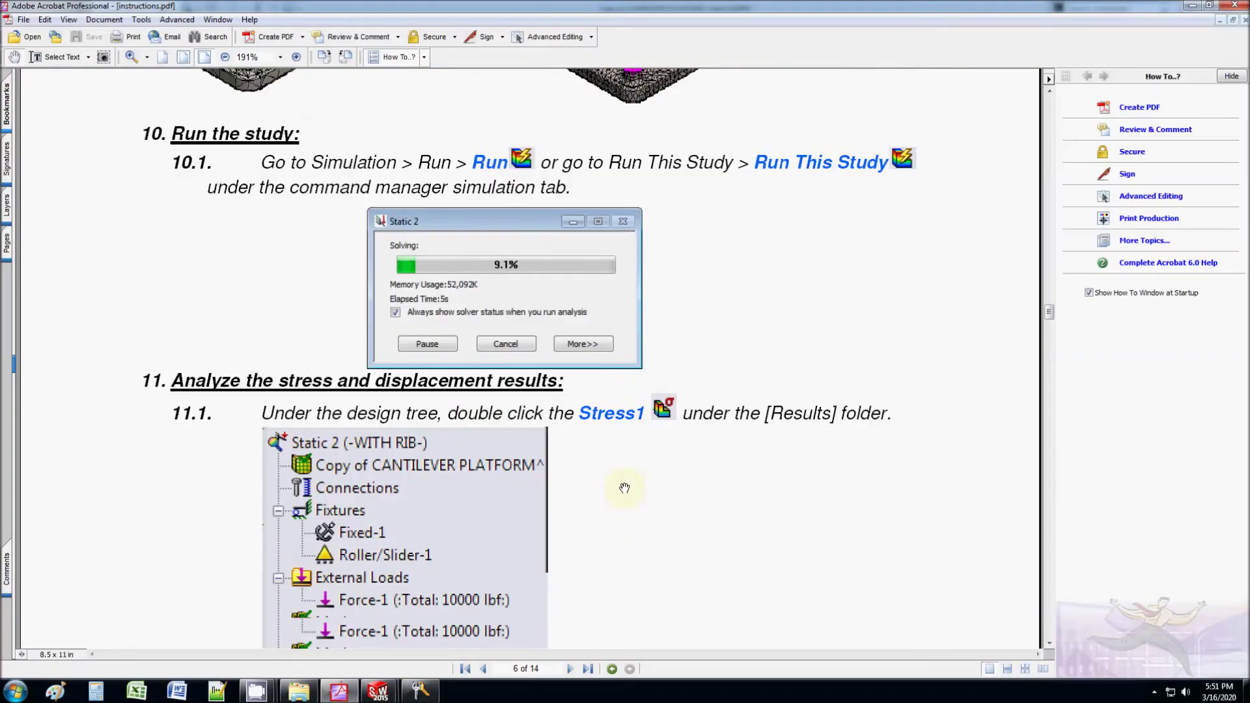
scroll(599, 494, up, 10)
scroll(635, 470, up, 8)
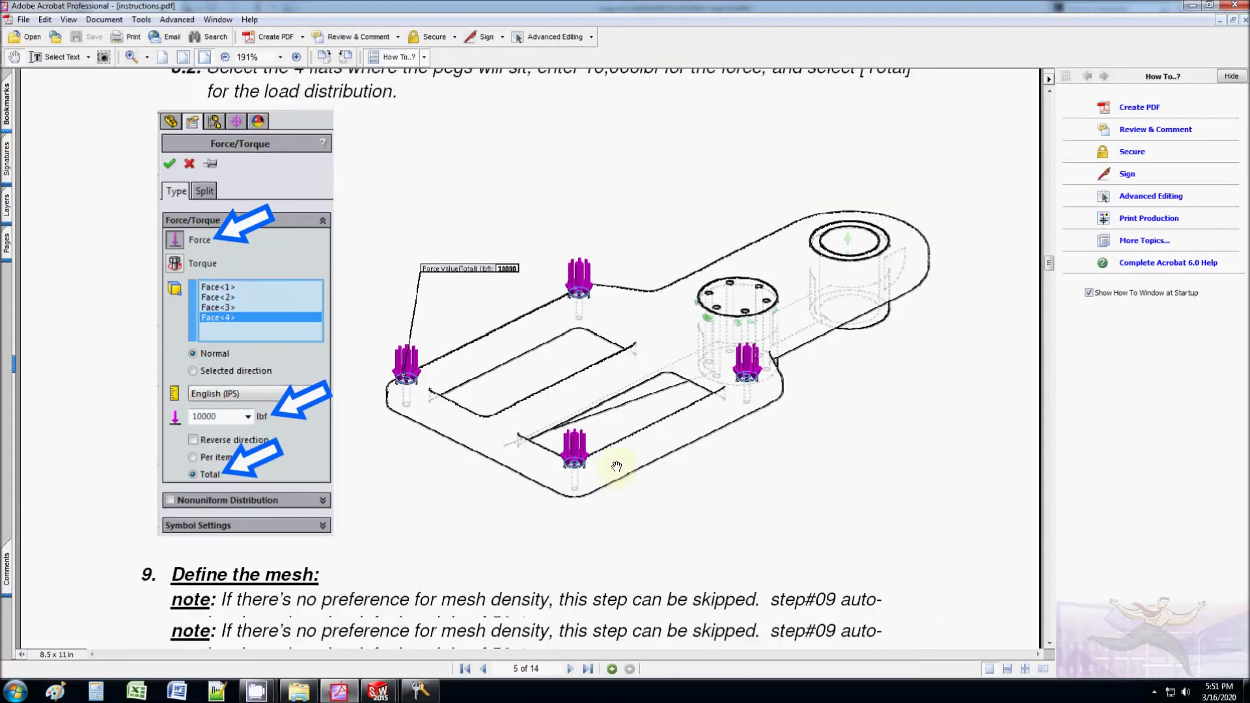
scroll(618, 468, down, 6)
scroll(606, 467, up, 10)
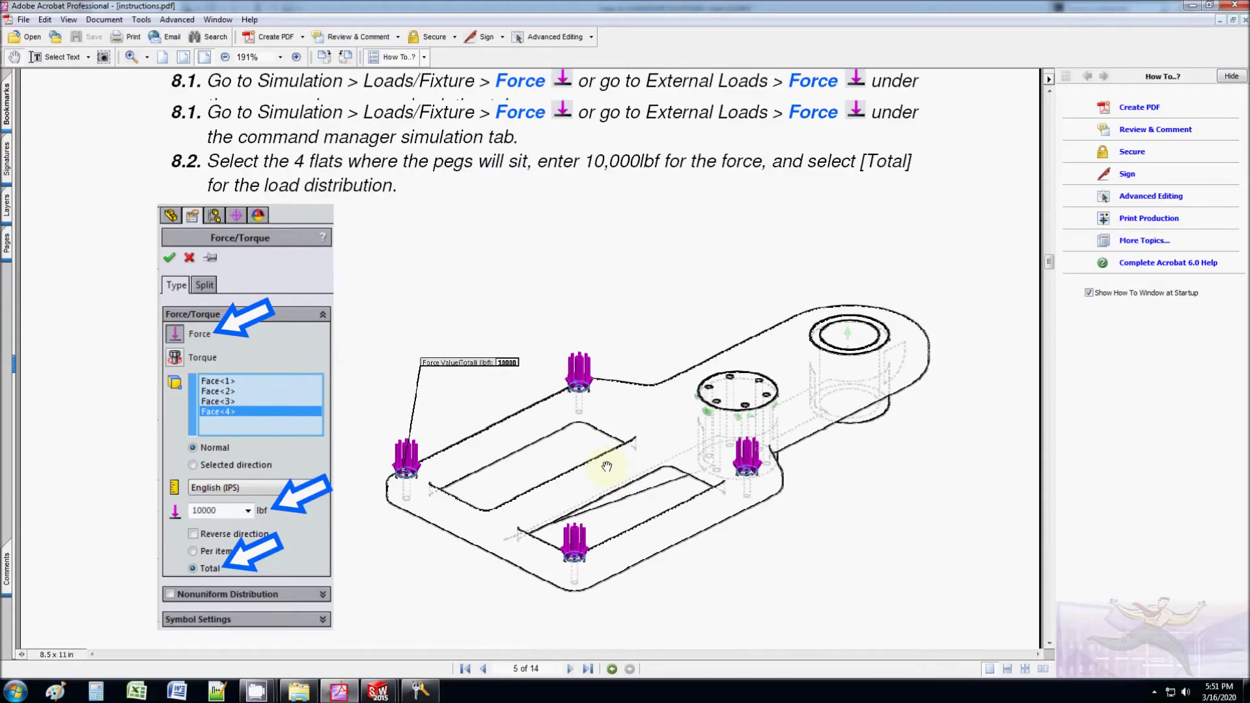
scroll(574, 511, down, 4)
scroll(574, 510, down, 15)
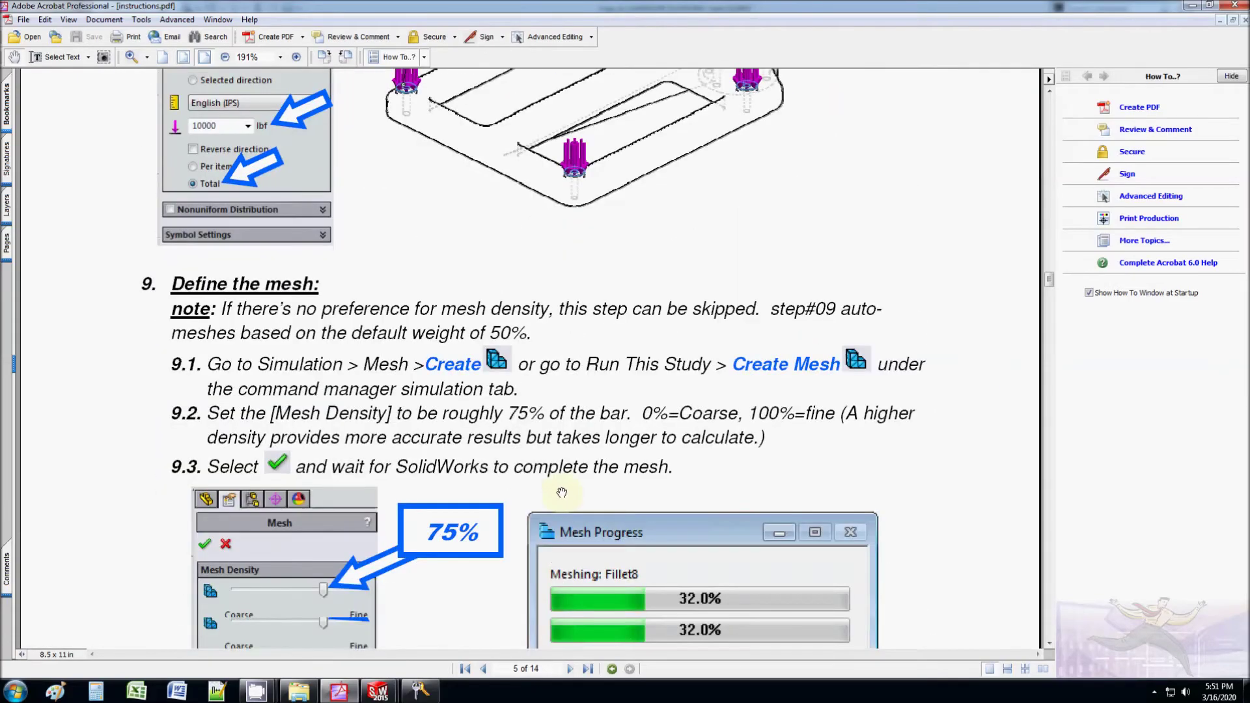
scroll(559, 489, down, 20)
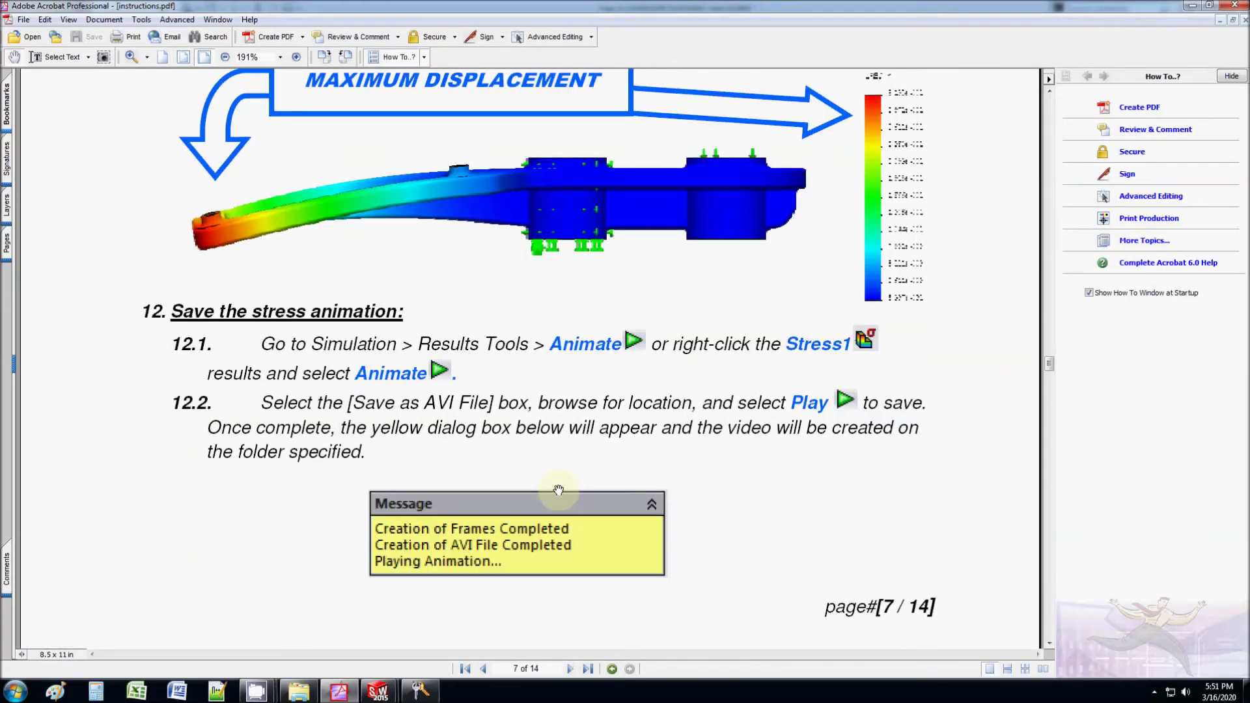
scroll(559, 489, down, 10)
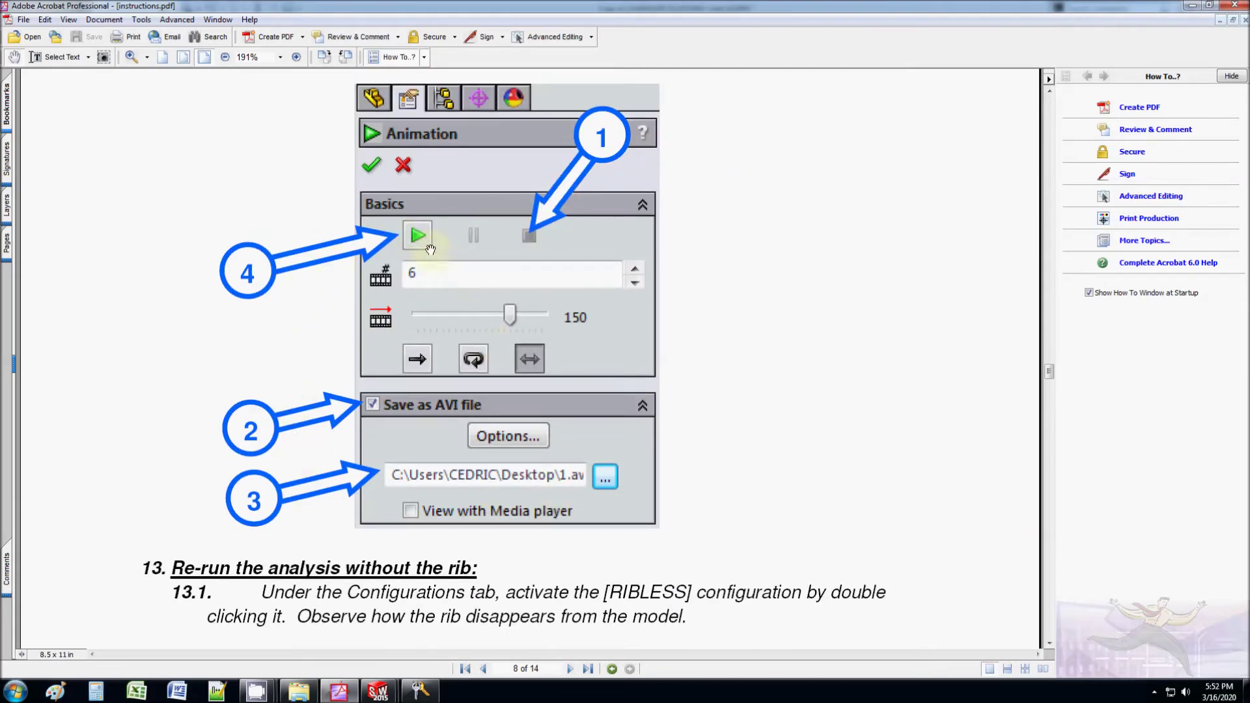
click(1208, 9)
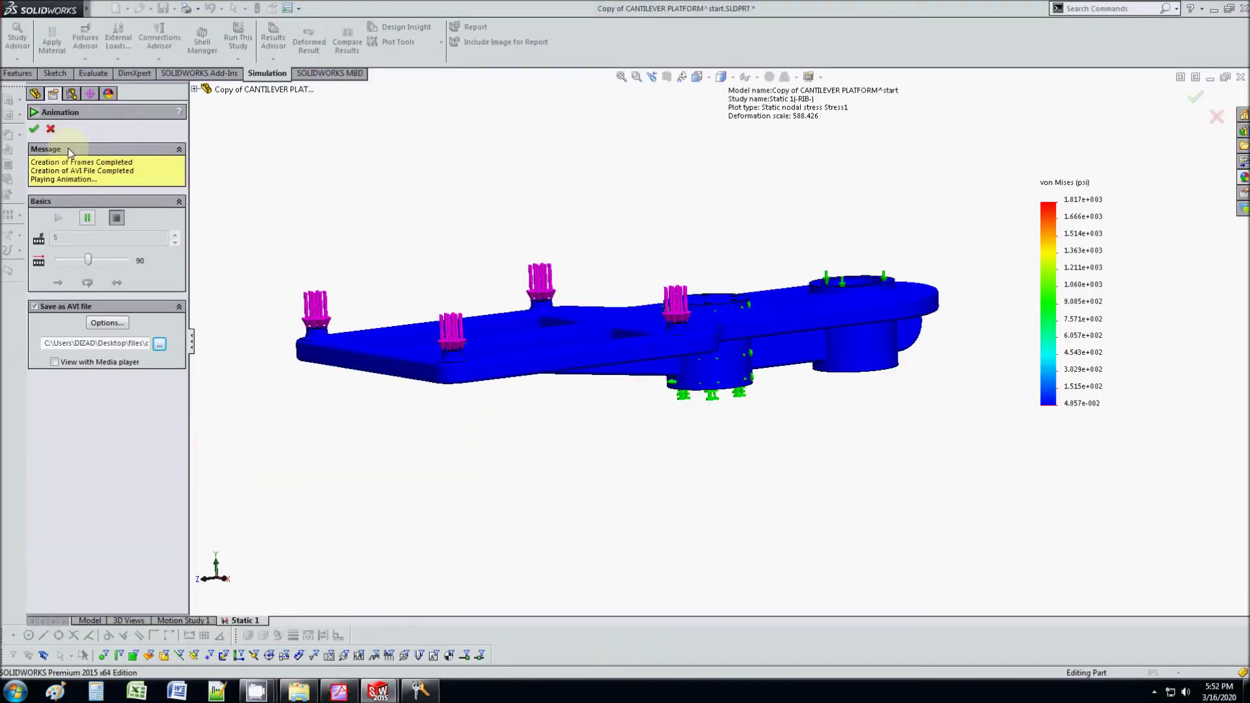
Close the animation and show the max annotation on the Stress1 plot to inspect where the peak stress occurs
click(33, 129)
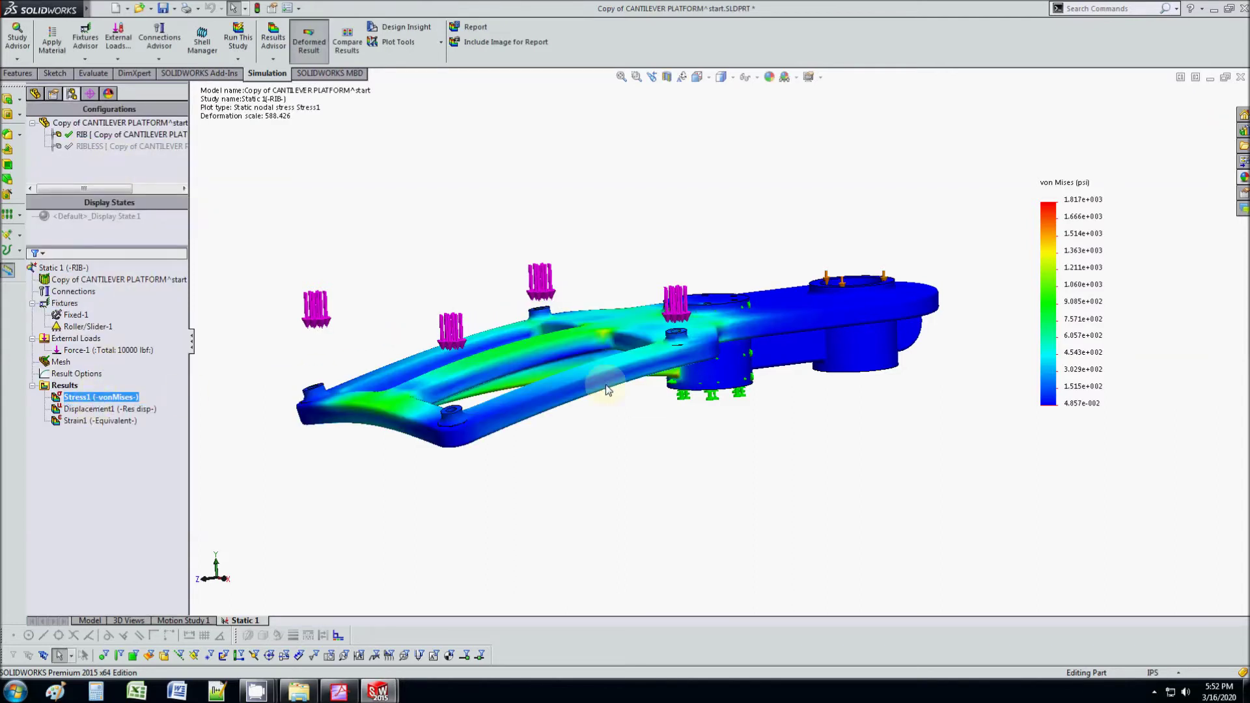
middle_drag(470, 397, 479, 425)
right_click(121, 396)
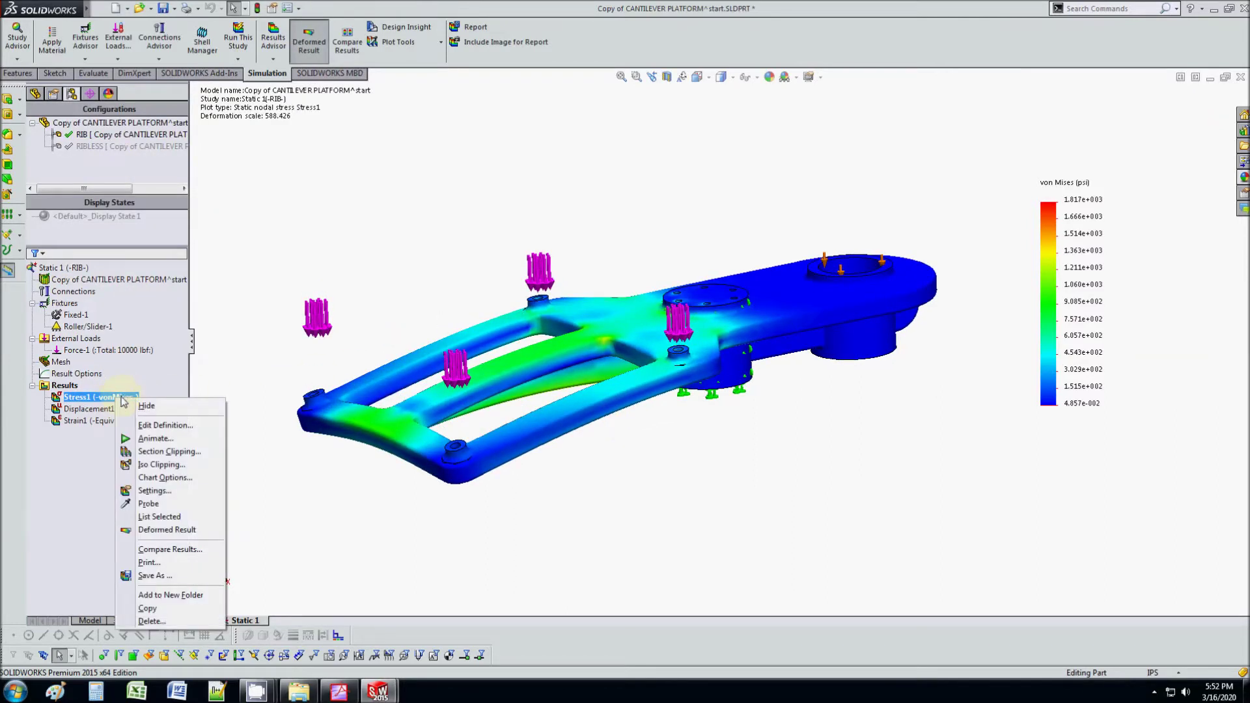
click(167, 425)
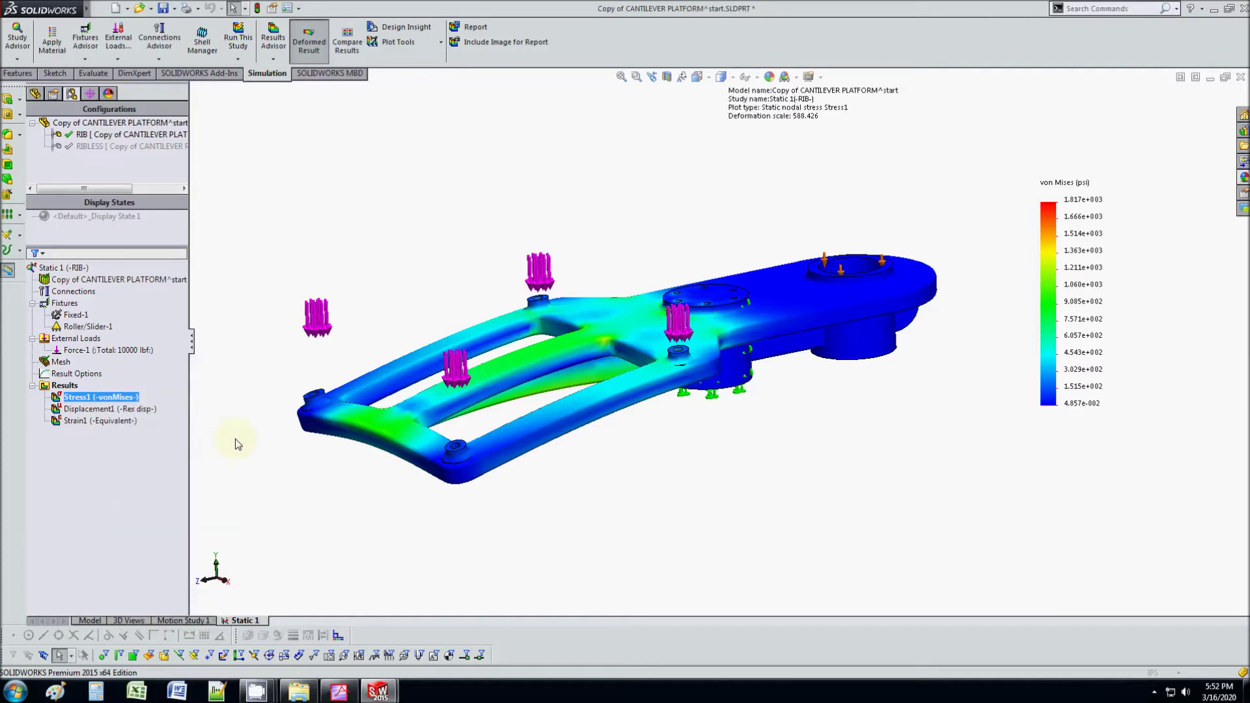
click(143, 151)
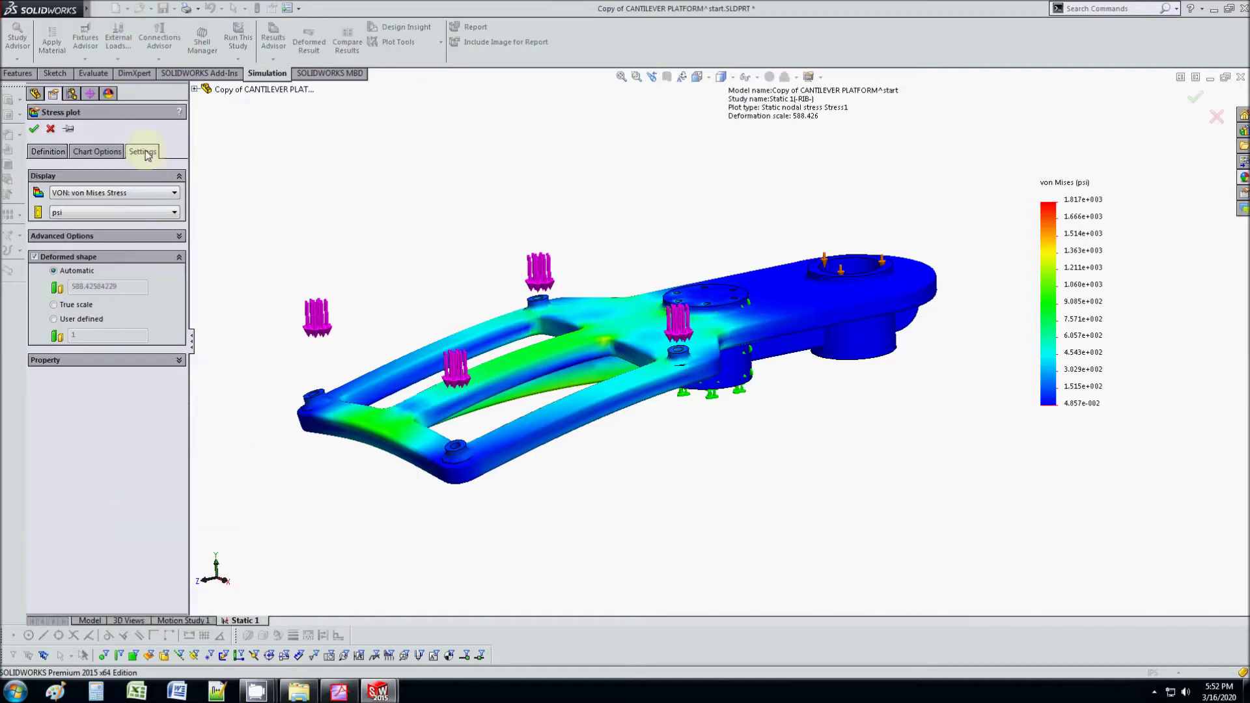
click(98, 151)
click(55, 205)
middle_drag(637, 457, 655, 334)
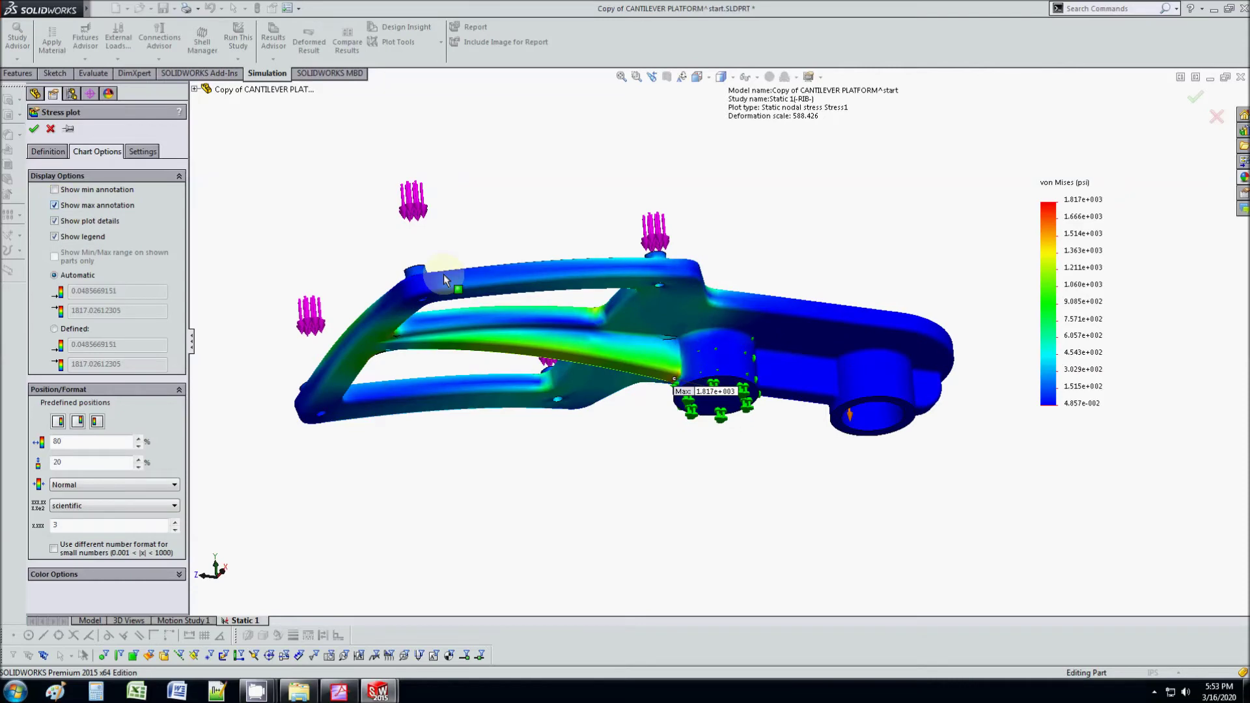
scroll(719, 423, down, 5)
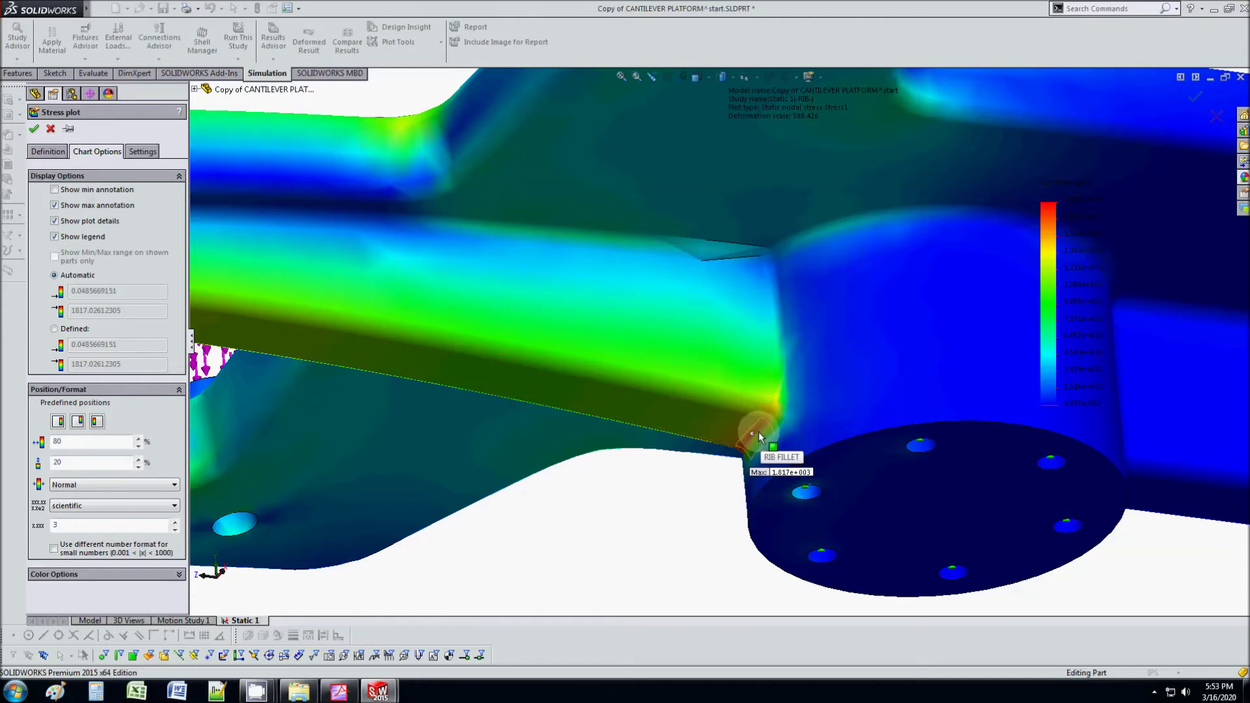
scroll(716, 425, up, 5)
Replace the max annotation with the min annotation and inspect the minimum stress location on the platform's rounded end
click(57, 191)
scroll(654, 246, up, 5)
mouse_move(654, 246)
middle_down()
mouse_move(712, 455)
mouse_move(929, 358)
middle_up()
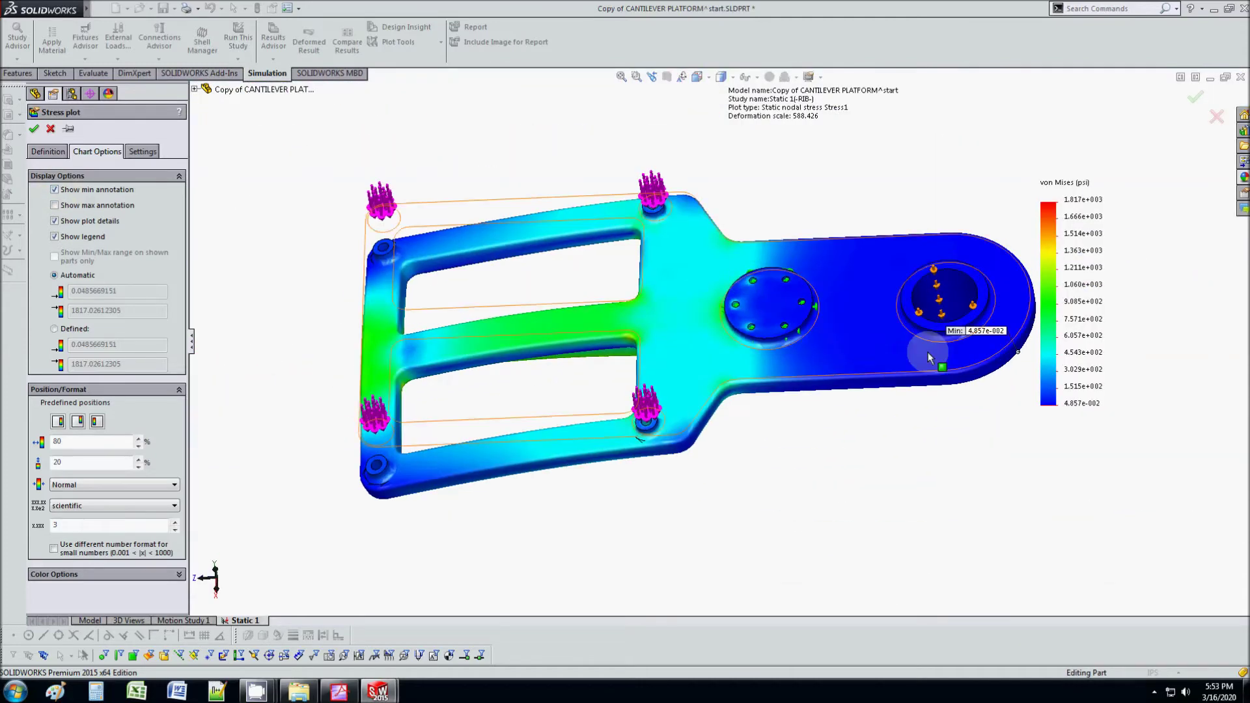
scroll(846, 339, down, 6)
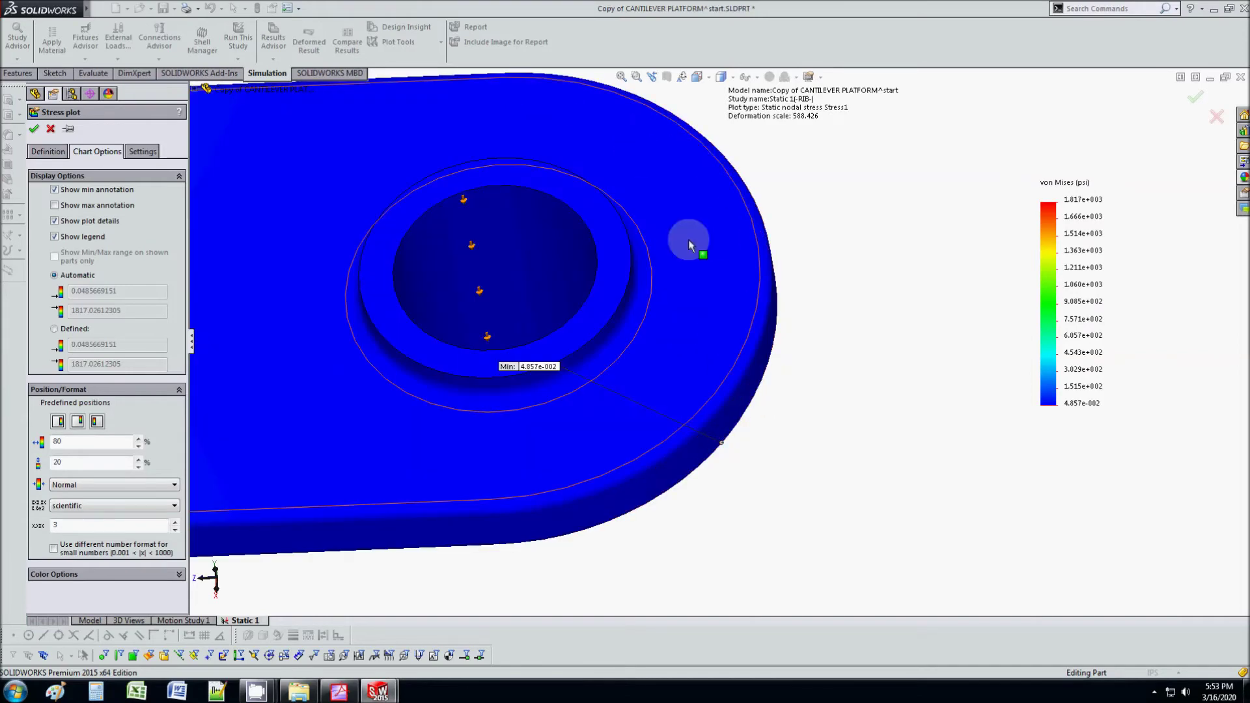
scroll(595, 354, up, 5)
middle_drag(519, 358, 475, 445)
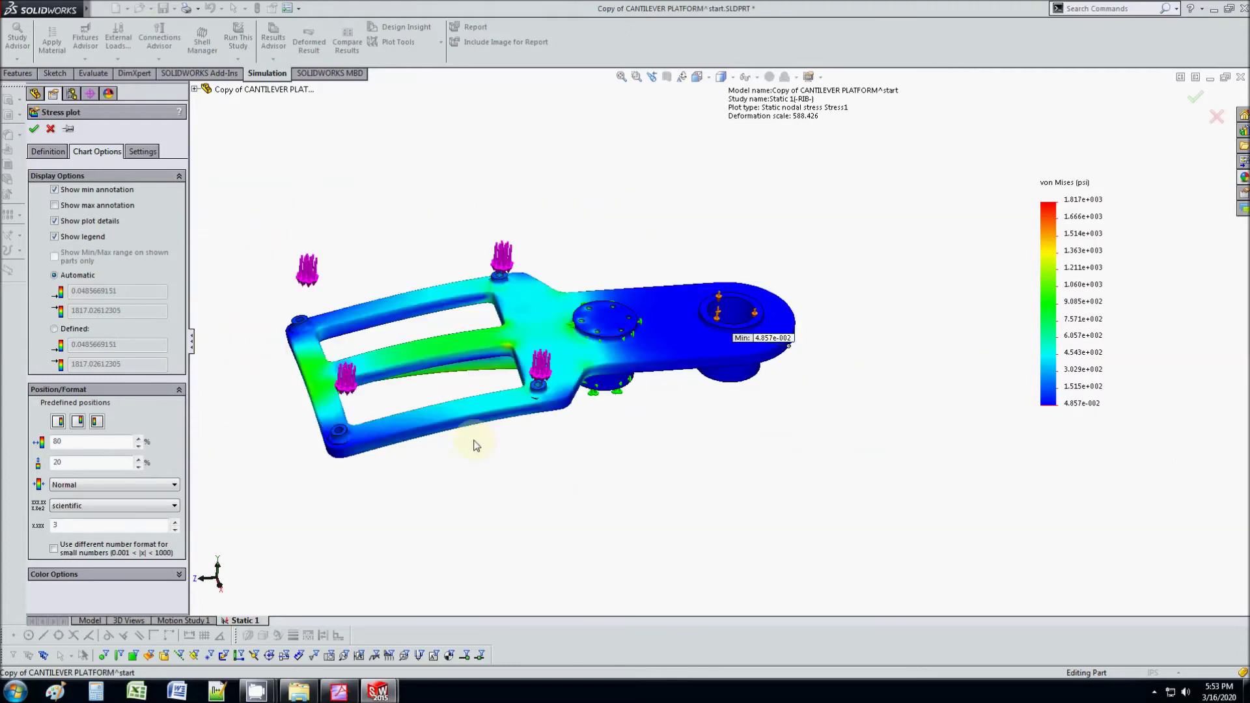
Examine the stress on the platform's underside along the rib and accept the Stress1 plot settings
scroll(475, 445, down, 5)
middle_drag(726, 424, 753, 335)
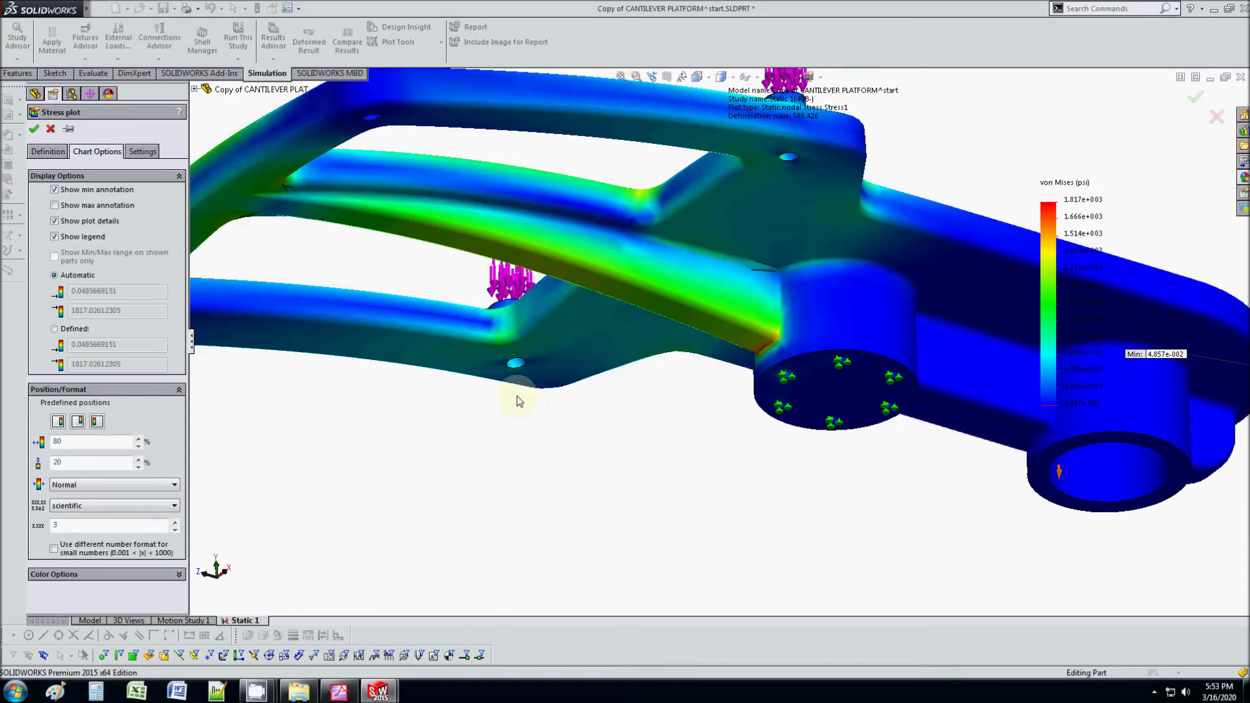
scroll(540, 429, up, 5)
middle_drag(557, 459, 571, 465)
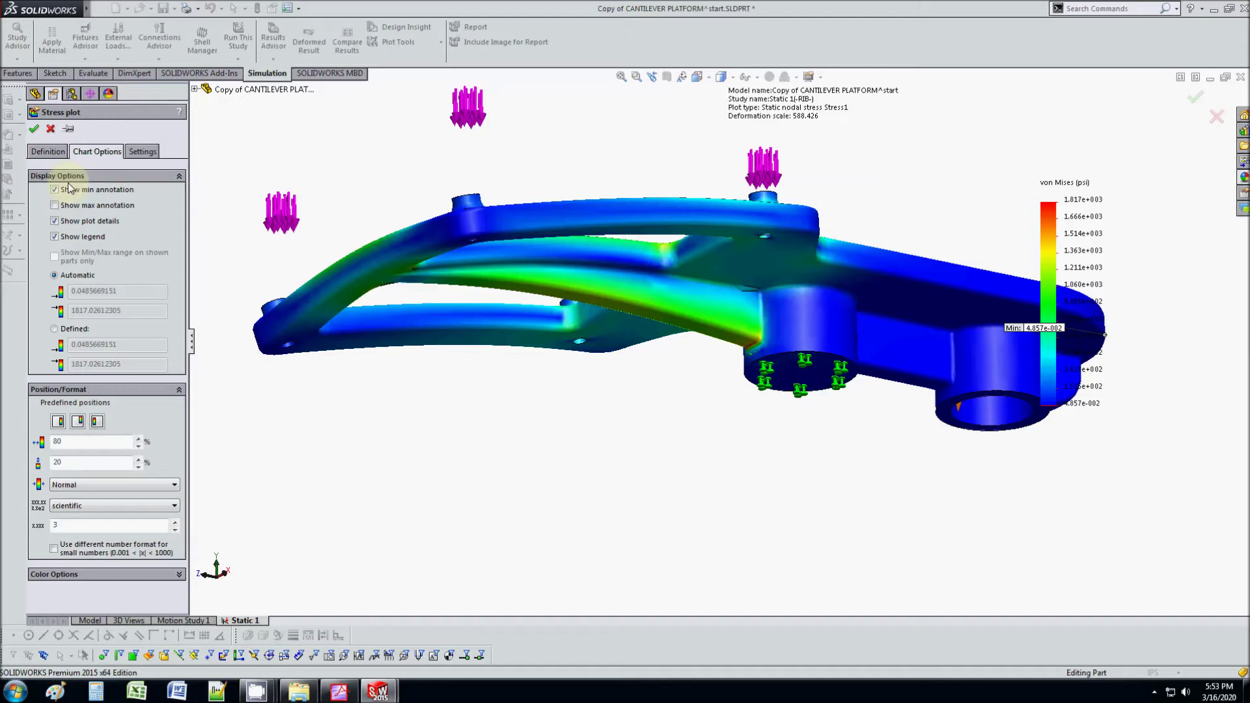
click(58, 156)
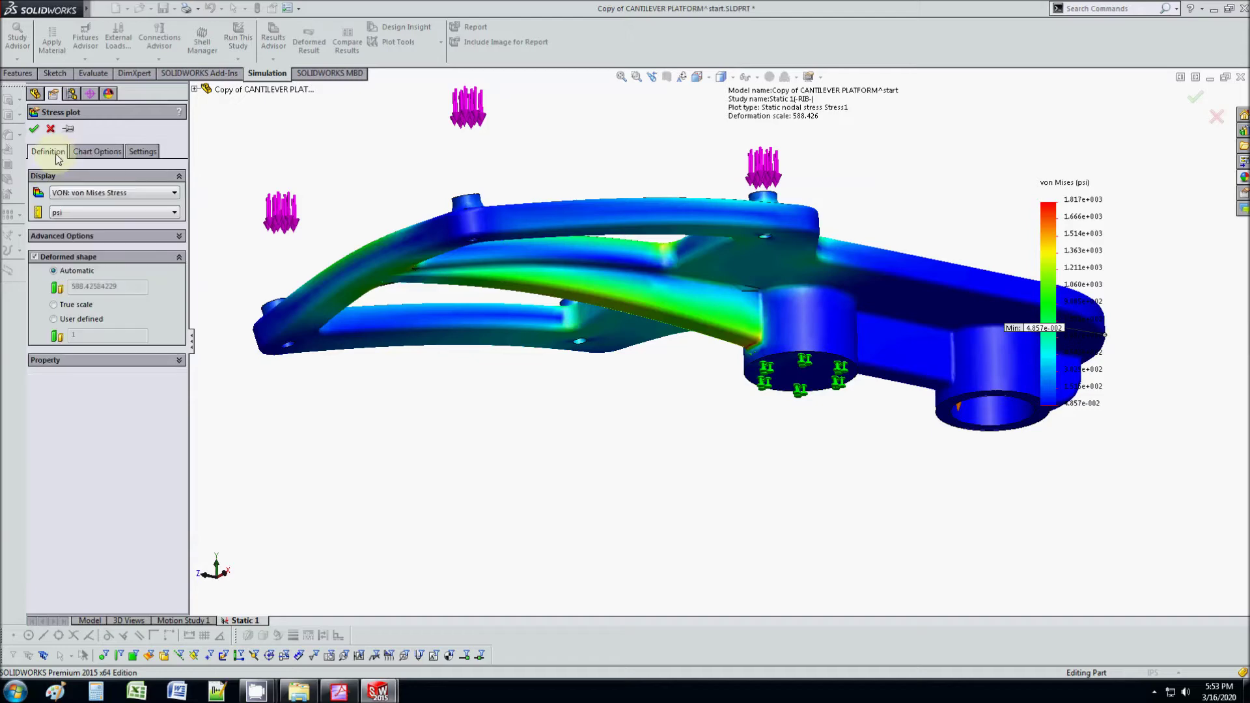
click(34, 129)
Compare the von Mises legend colors with the stress where the rib meets the bolted boss
middle_drag(1061, 306, 920, 296)
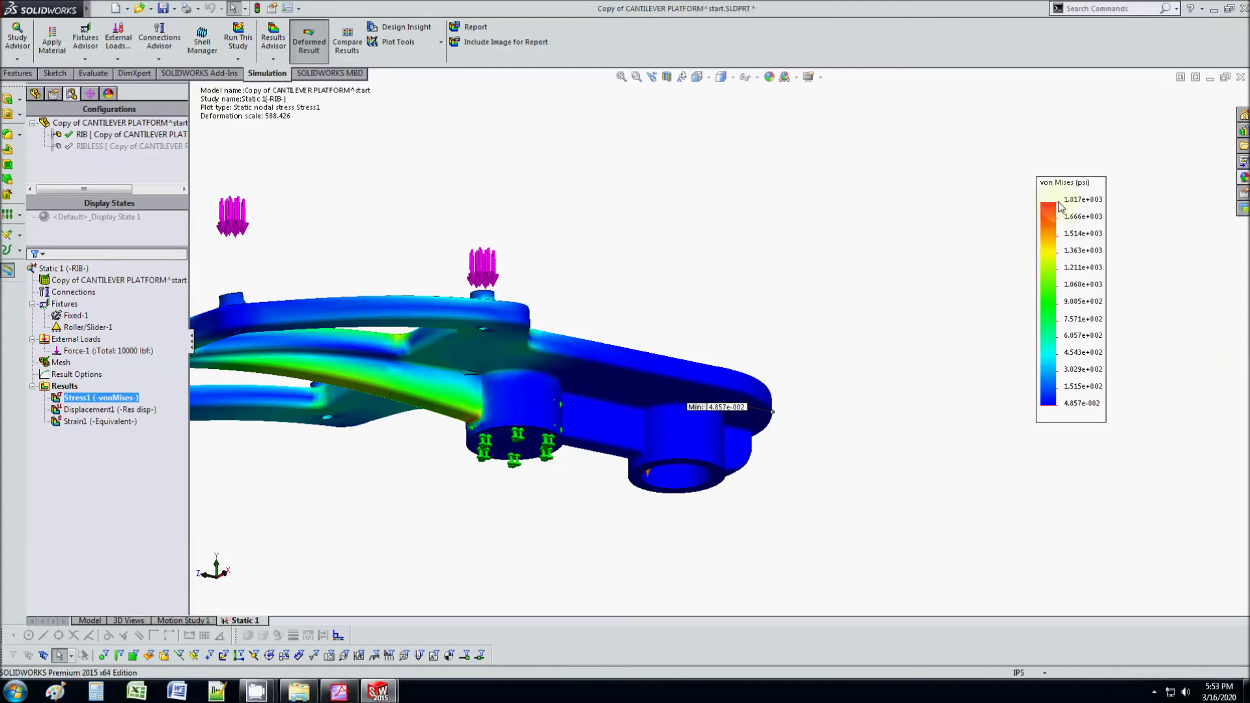
click(967, 406)
scroll(446, 412, down, 5)
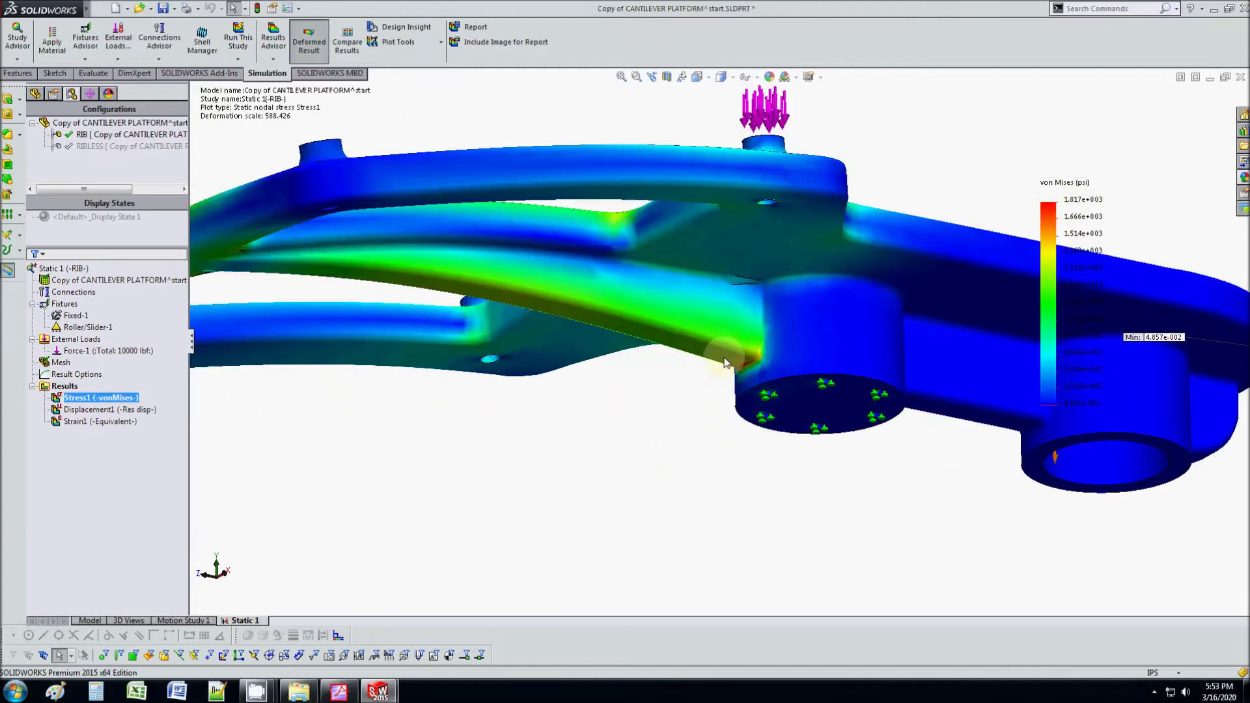
Show the Displacement1 plot and examine the deflection at the platform's free end
middle_drag(773, 352, 716, 399)
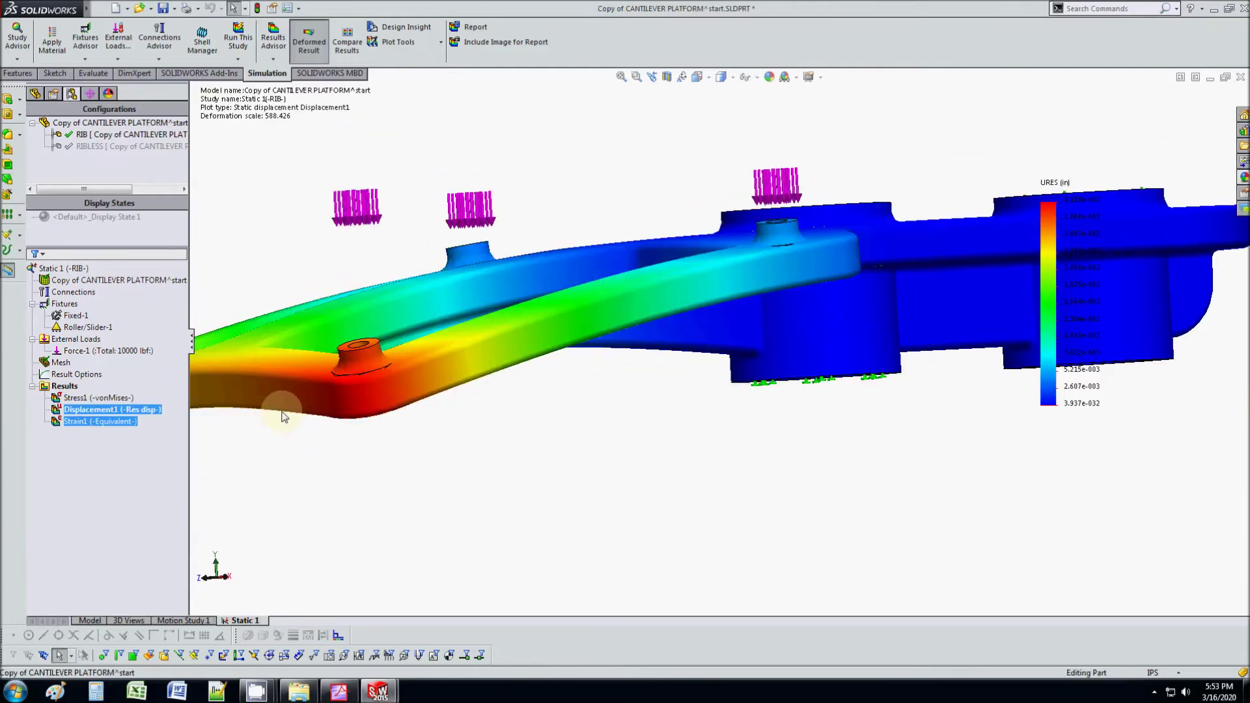
middle_drag(516, 413, 523, 486)
scroll(522, 486, up, 3)
scroll(413, 302, down, 2)
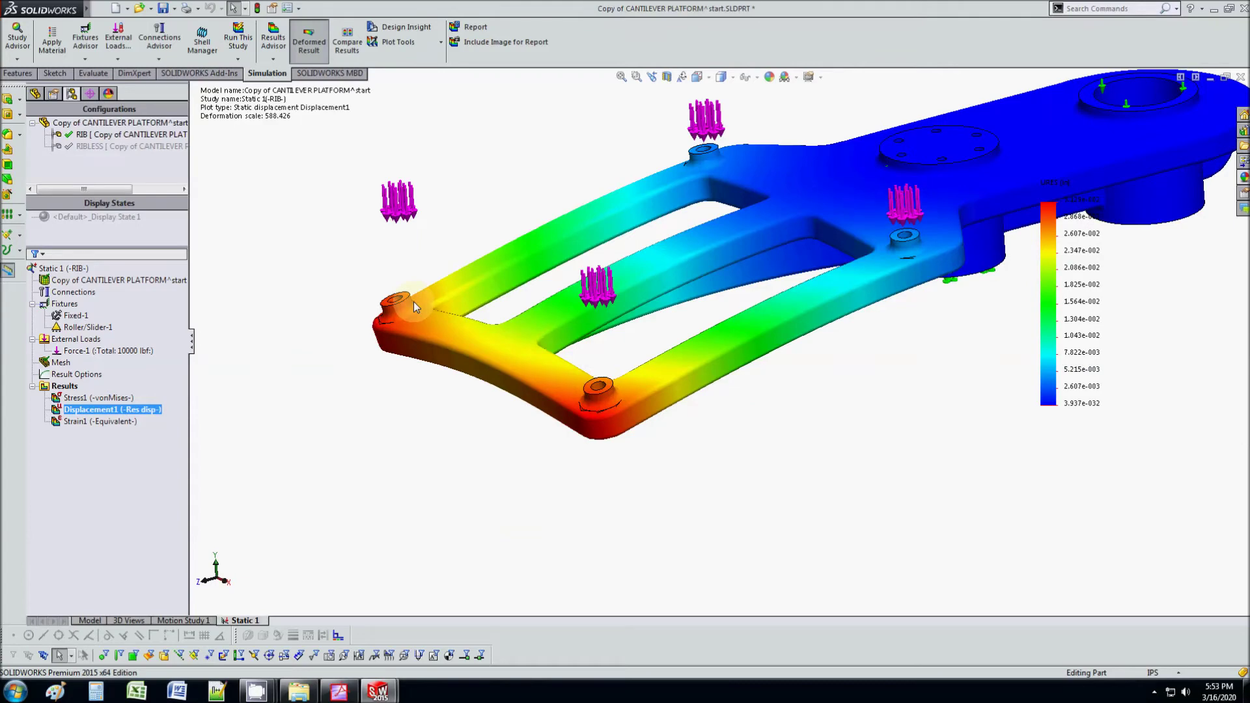
middle_drag(577, 412, 572, 449)
Animate the Displacement1 plot, observe the deflection, and end the animation
click(104, 397)
right_click(109, 414)
click(156, 456)
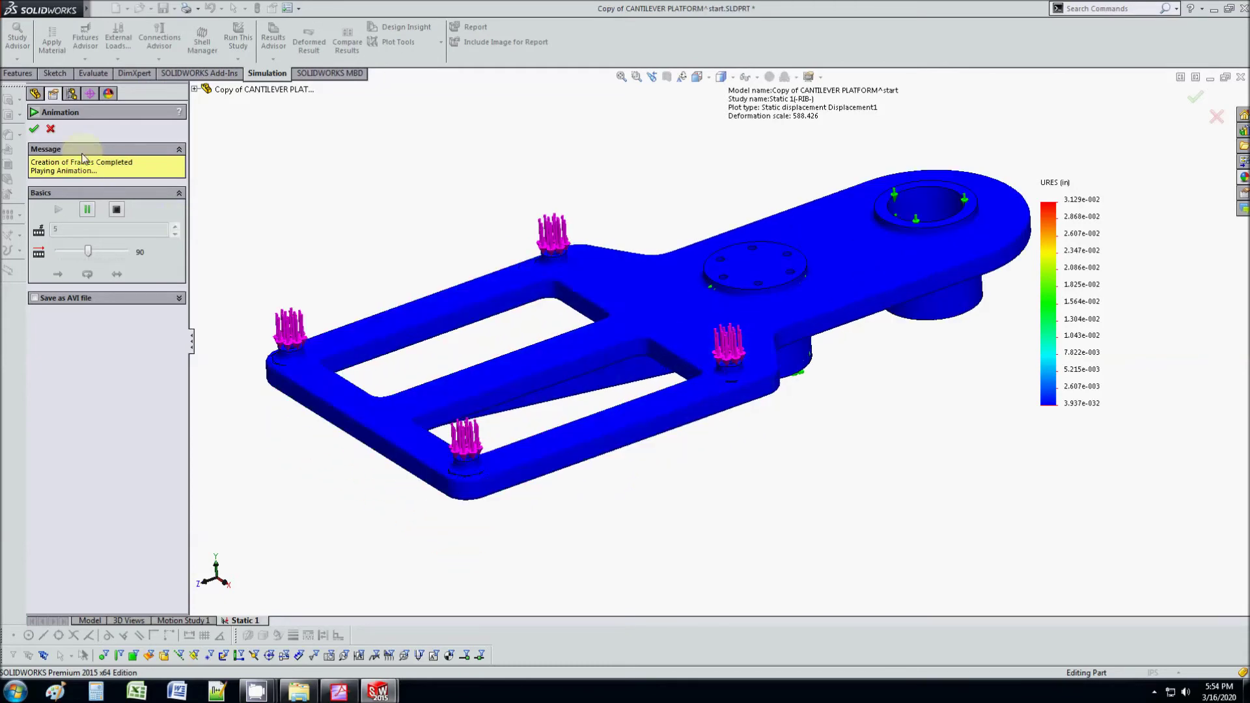
click(33, 128)
click(167, 376)
click(524, 454)
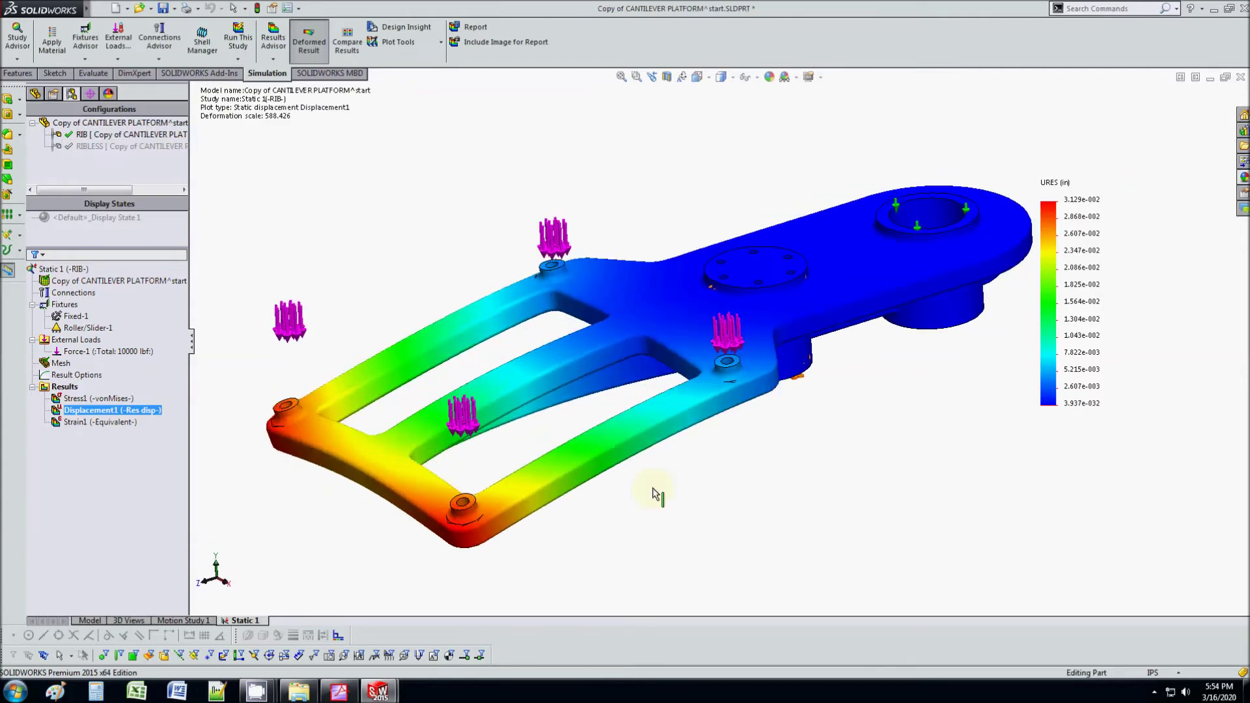
Set the Stress1 plot's color scheme to Optimized for Colorblindness and examine the platform from several angles
ctrl+middle_drag(817, 362, 790, 346)
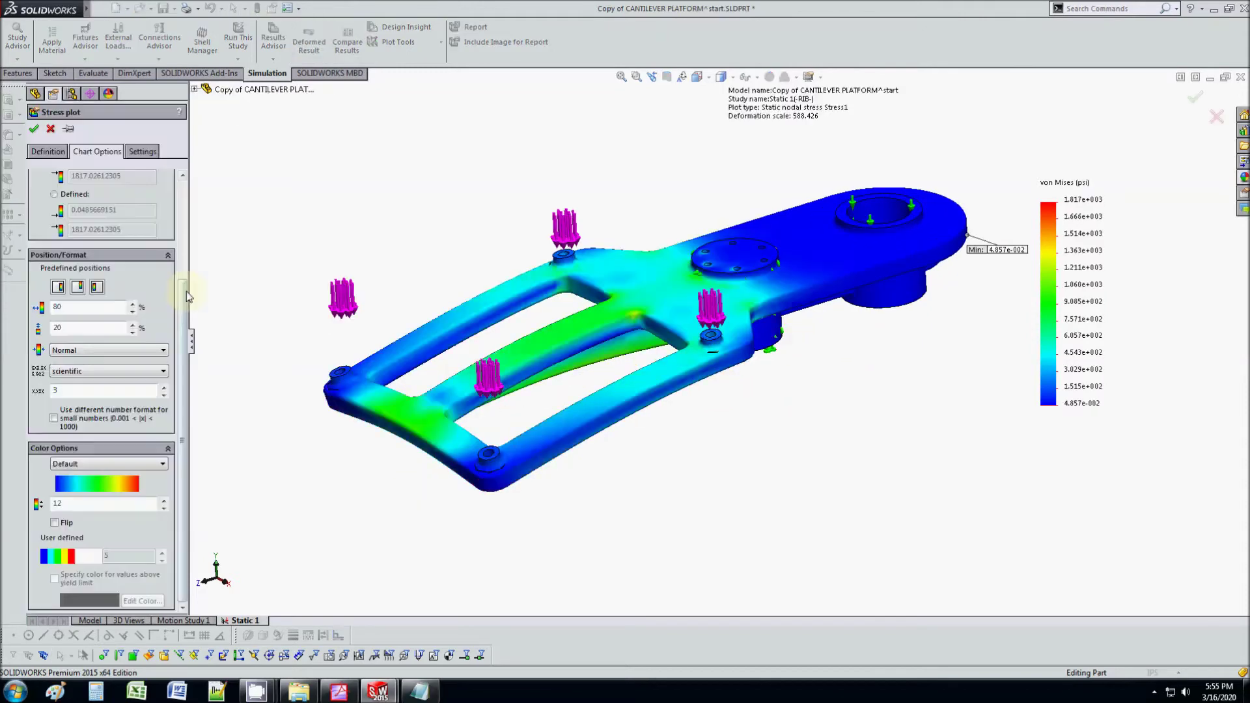
mouse_move(184, 296)
mouse_down()
mouse_move(184, 193)
mouse_move(184, 297)
mouse_up()
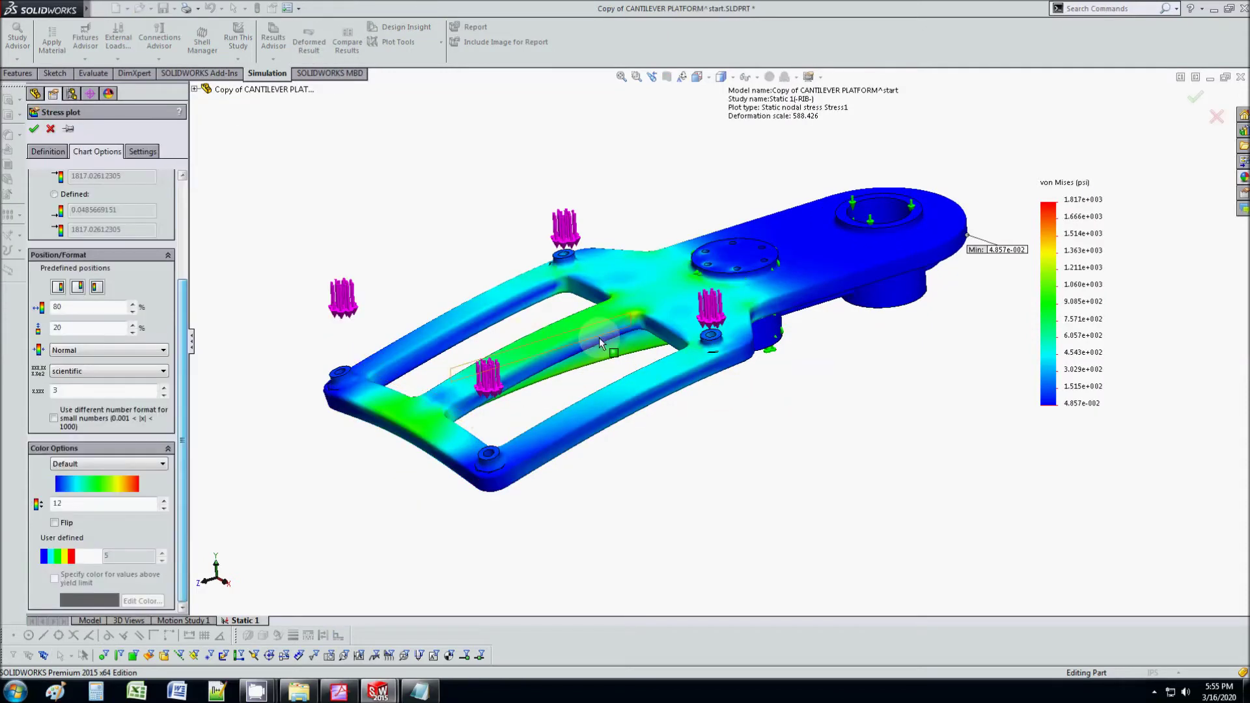
middle_drag(692, 411, 744, 445)
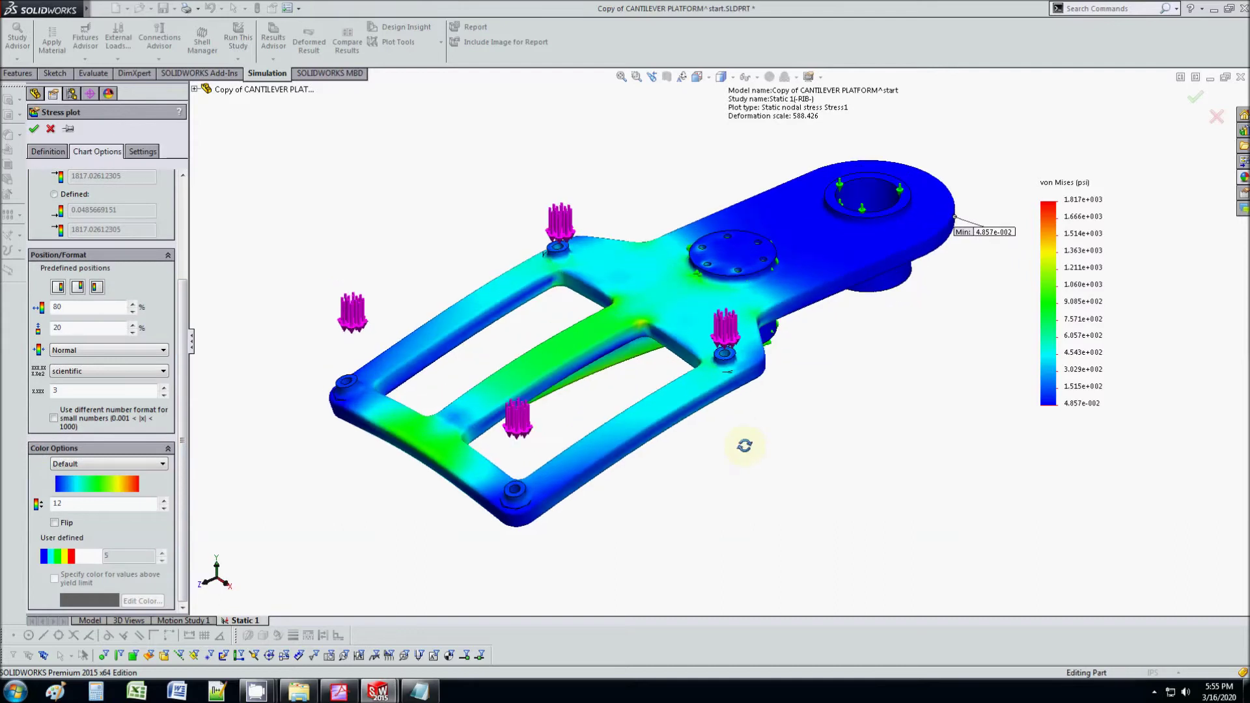
click(155, 464)
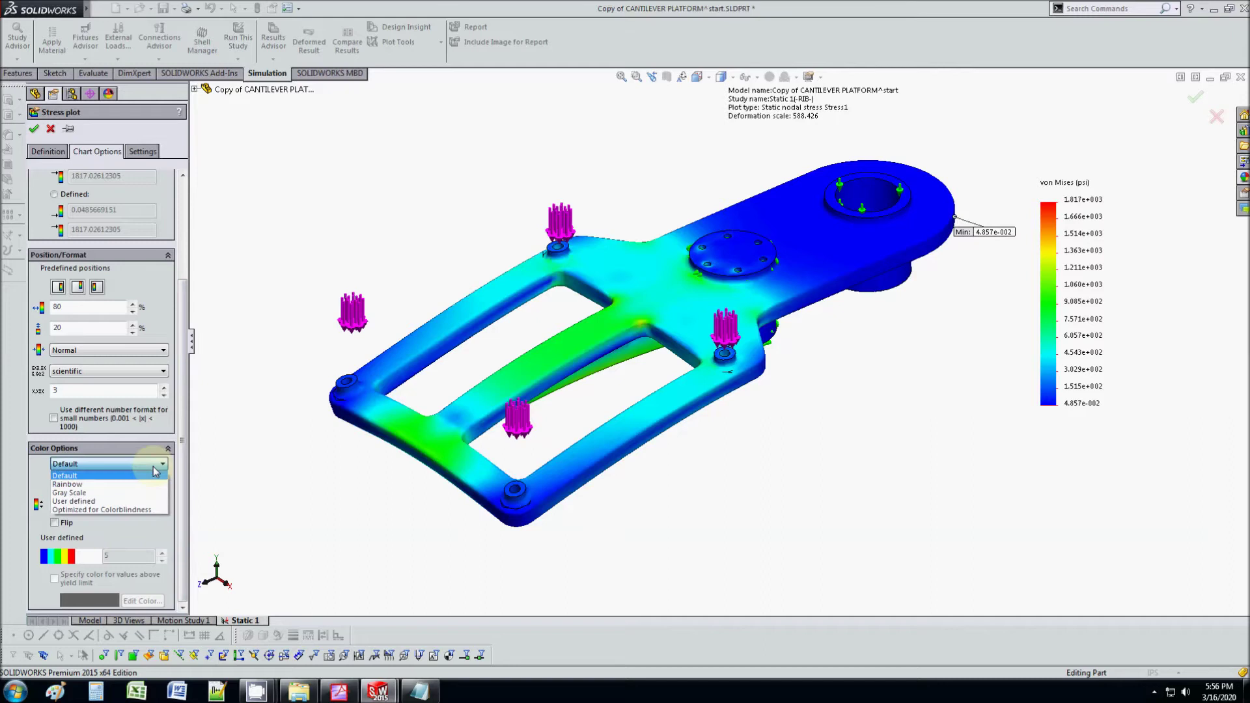
click(139, 511)
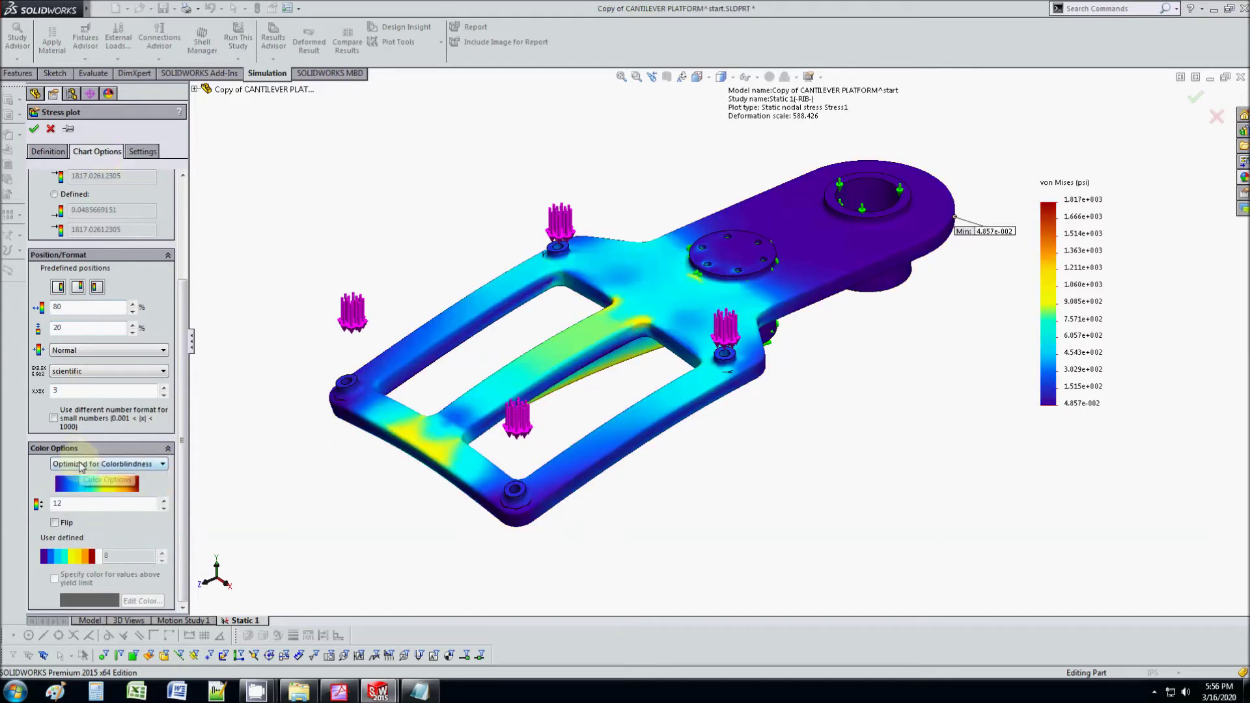
middle_drag(632, 353, 729, 312)
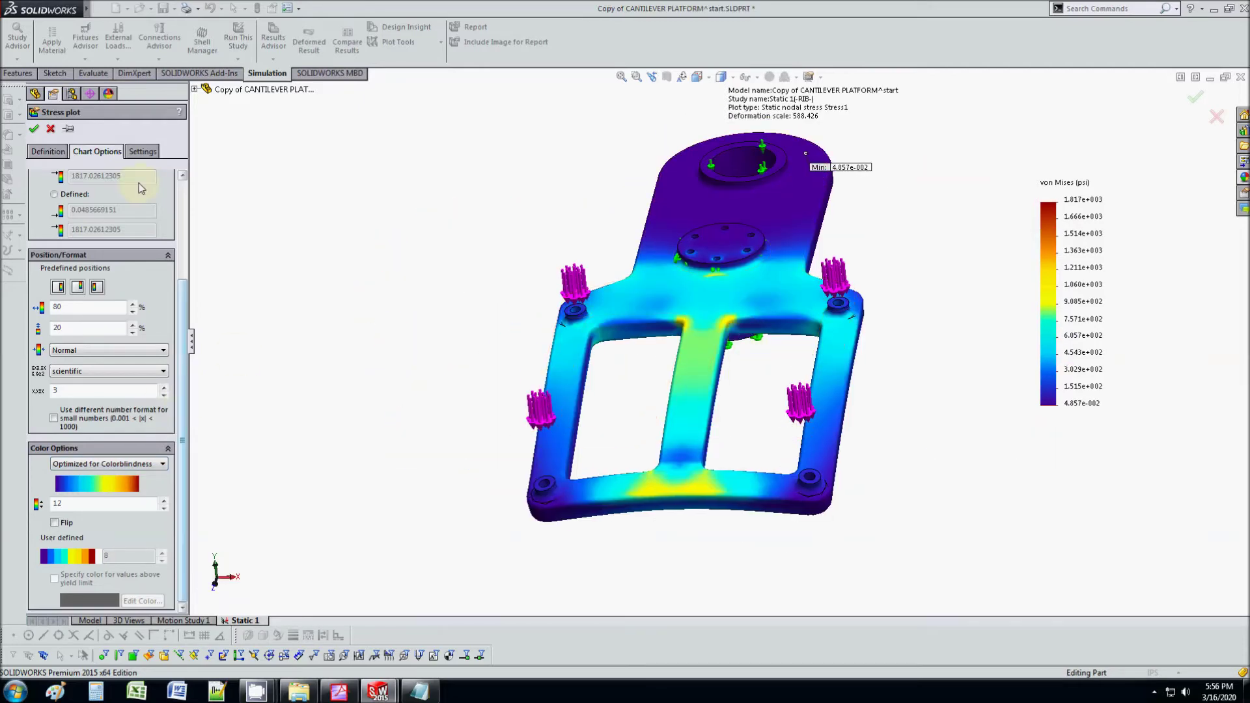
middle_drag(647, 418, 729, 423)
Restore the Stress1 plot's color scheme to Default and accept the chart options
click(109, 464)
click(124, 480)
middle_drag(612, 361, 276, 332)
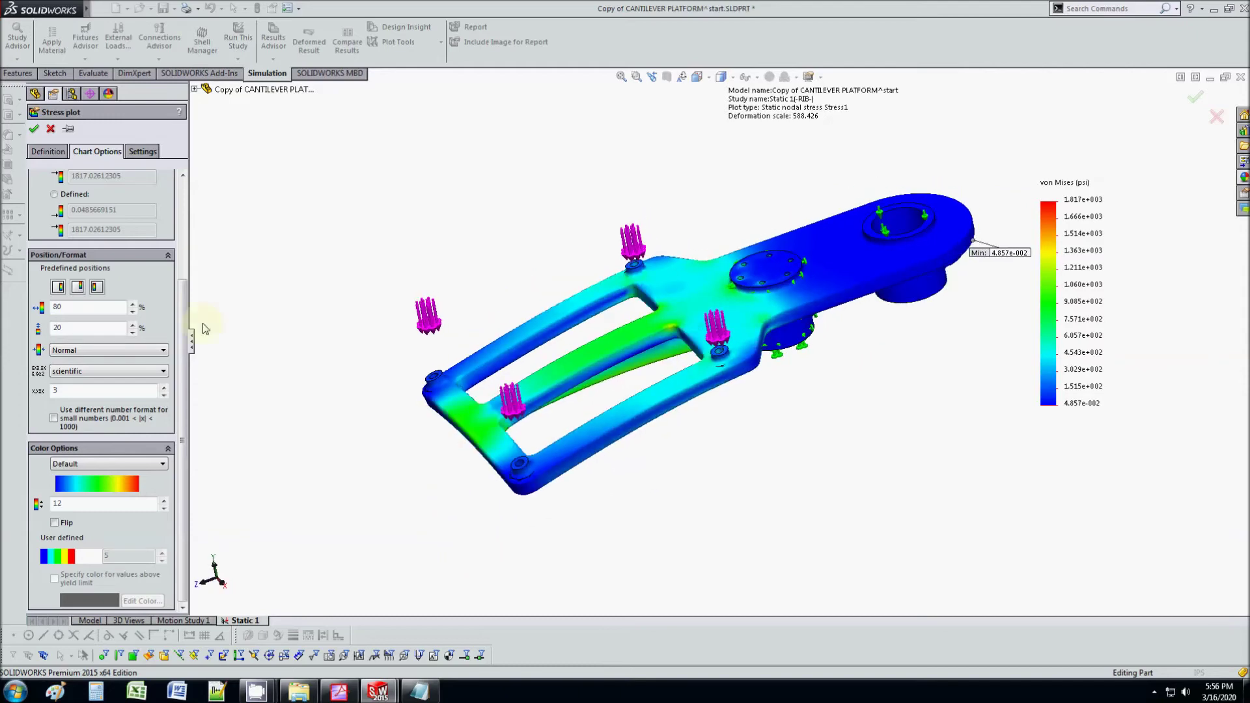
click(35, 130)
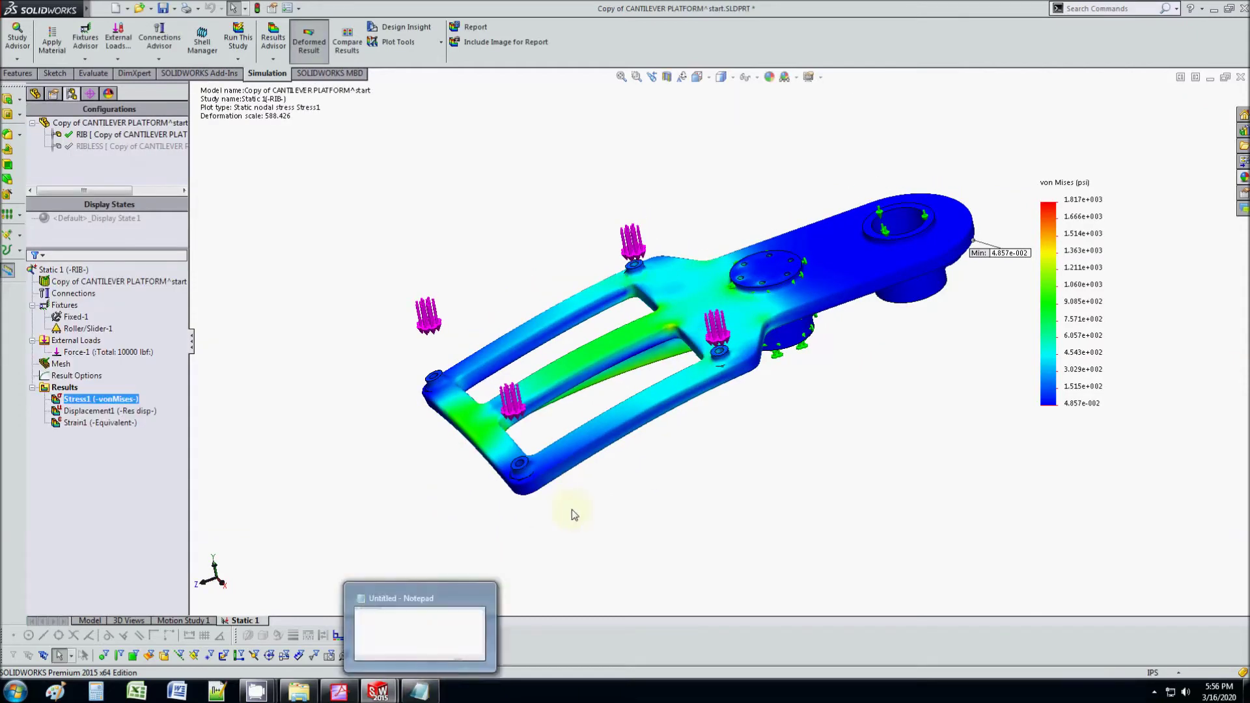
Switch to Notepad and write the heading "with rib:" followed by the lines "stress: 1817 psi" and "displacement:"
middle_drag(530, 511, 545, 502)
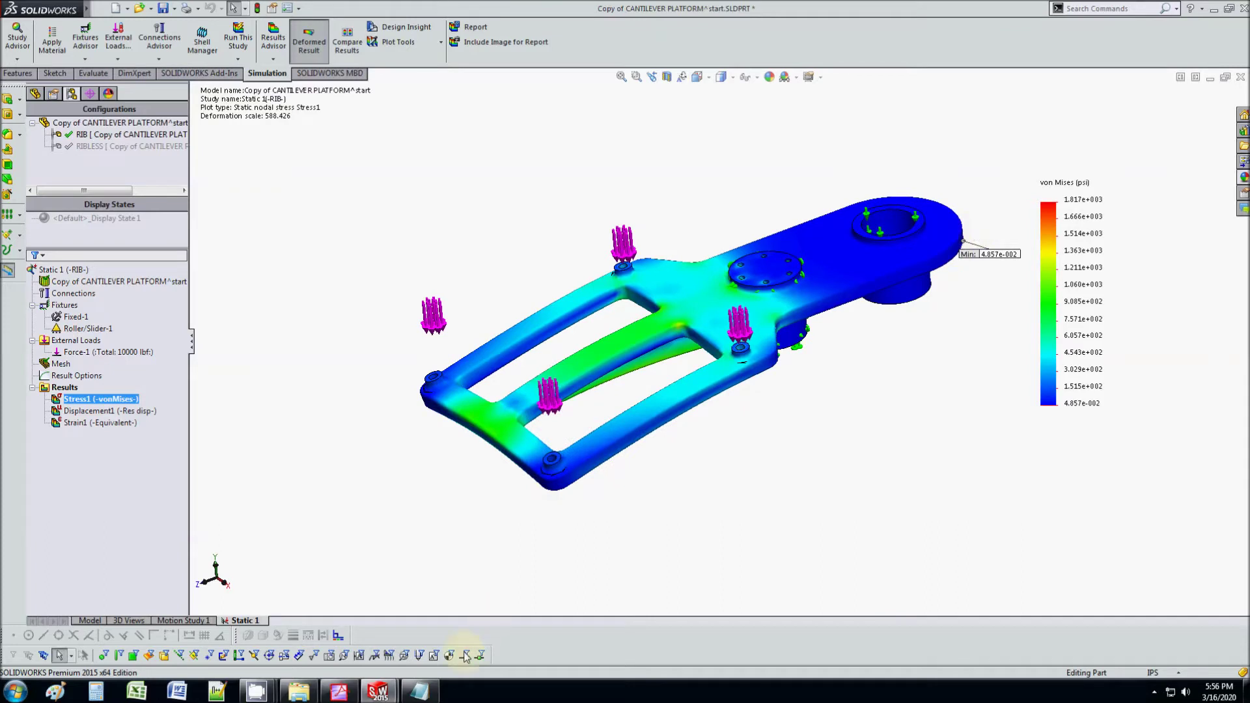
click(425, 696)
drag(546, 339, 472, 371)
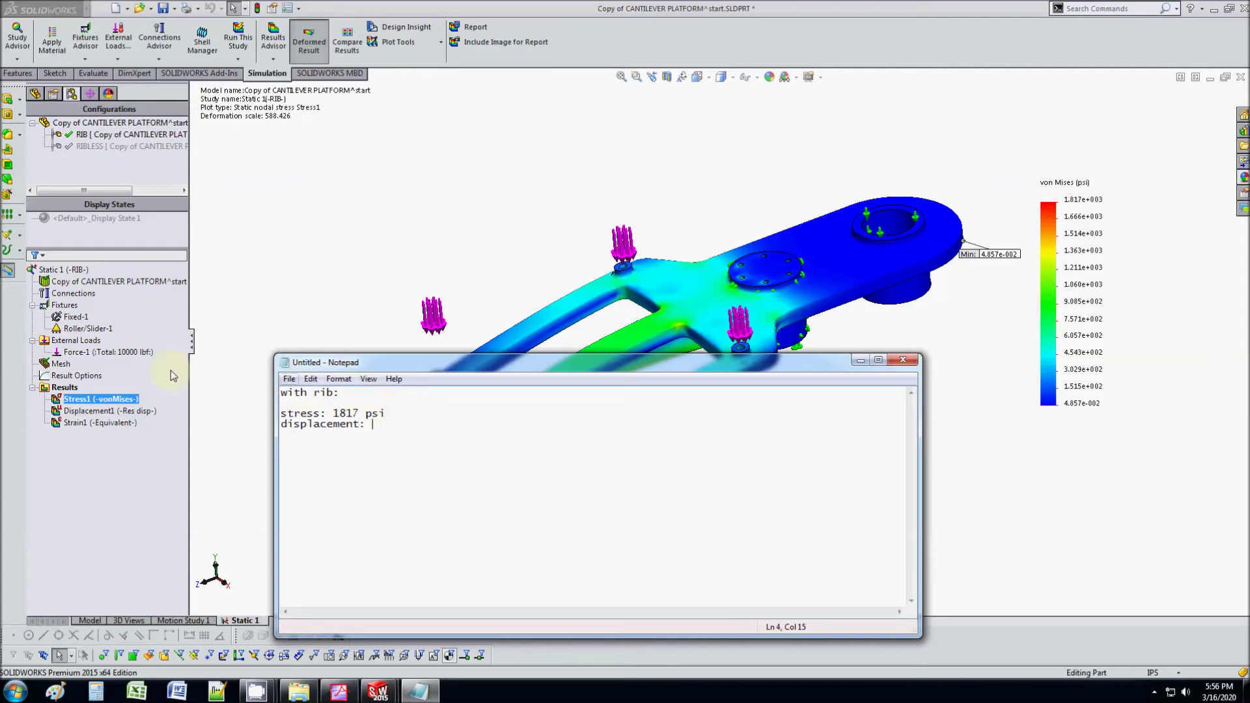
Show the Displacement1 plot in SOLIDWORKS and record the displacement as 0.031 in in the Notepad notes
click(94, 411)
double_click(95, 415)
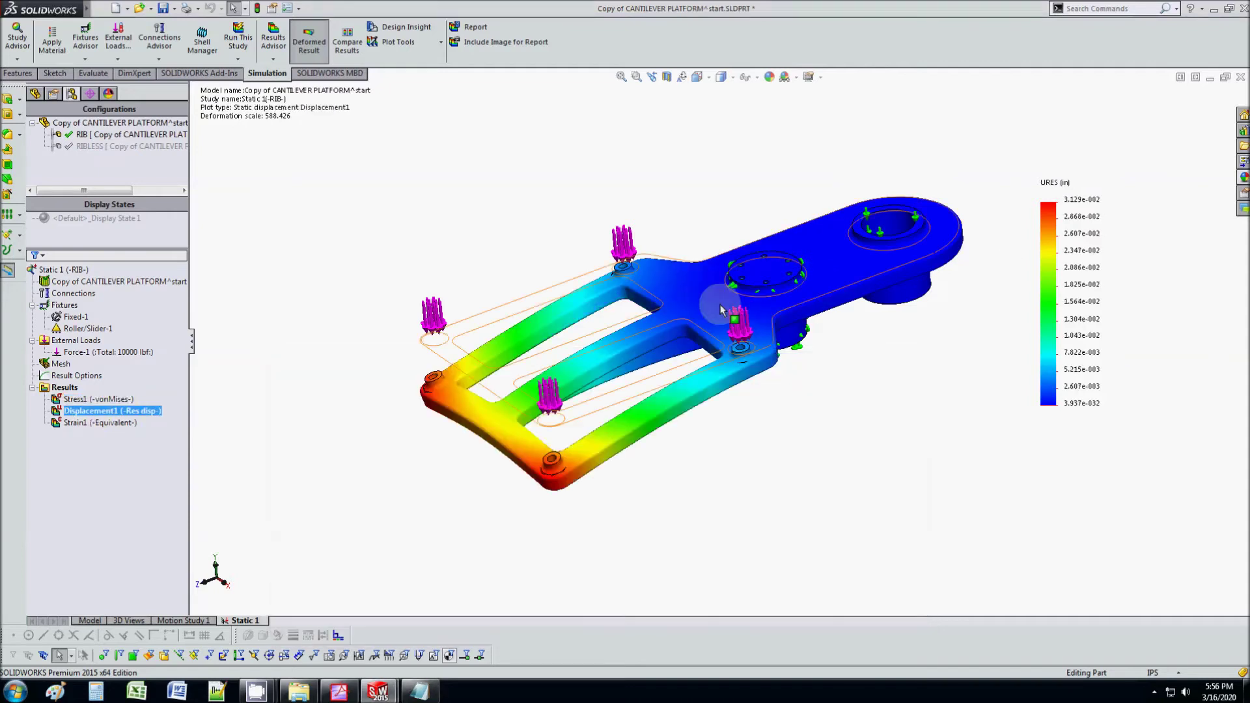
click(446, 681)
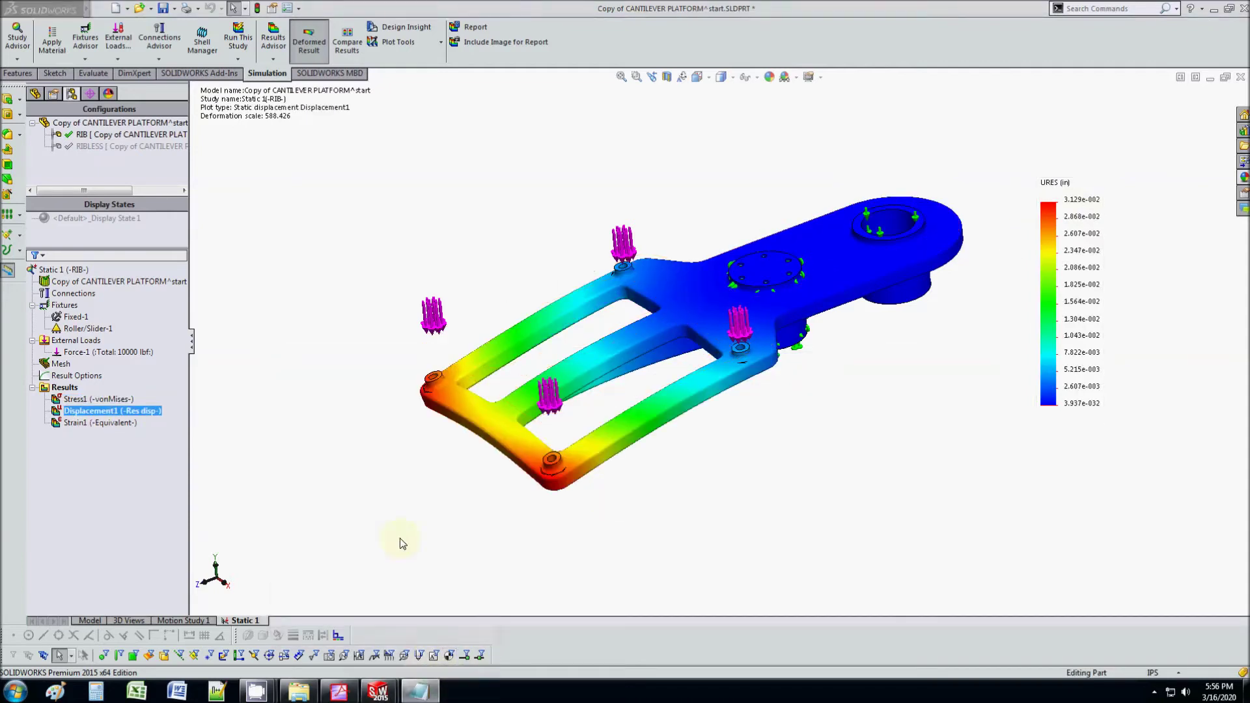
click(419, 691)
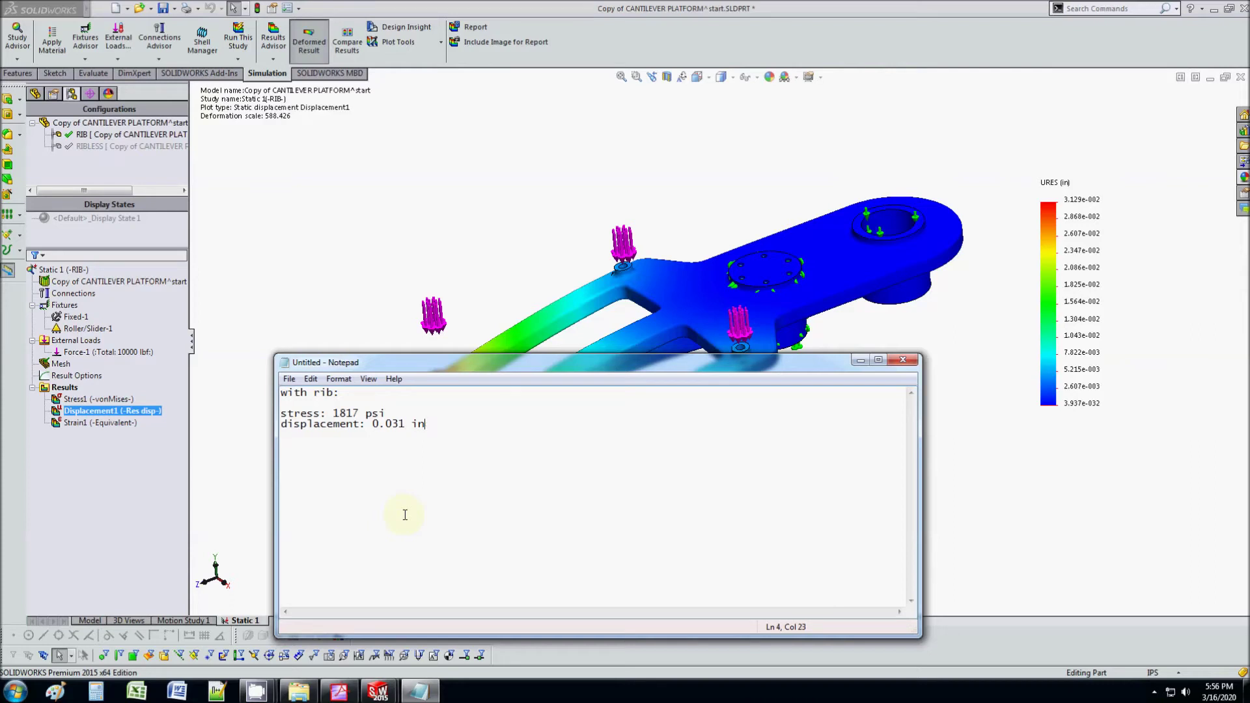
Return to the SOLIDWORKS part model and activate the RIBLESS configuration
click(330, 259)
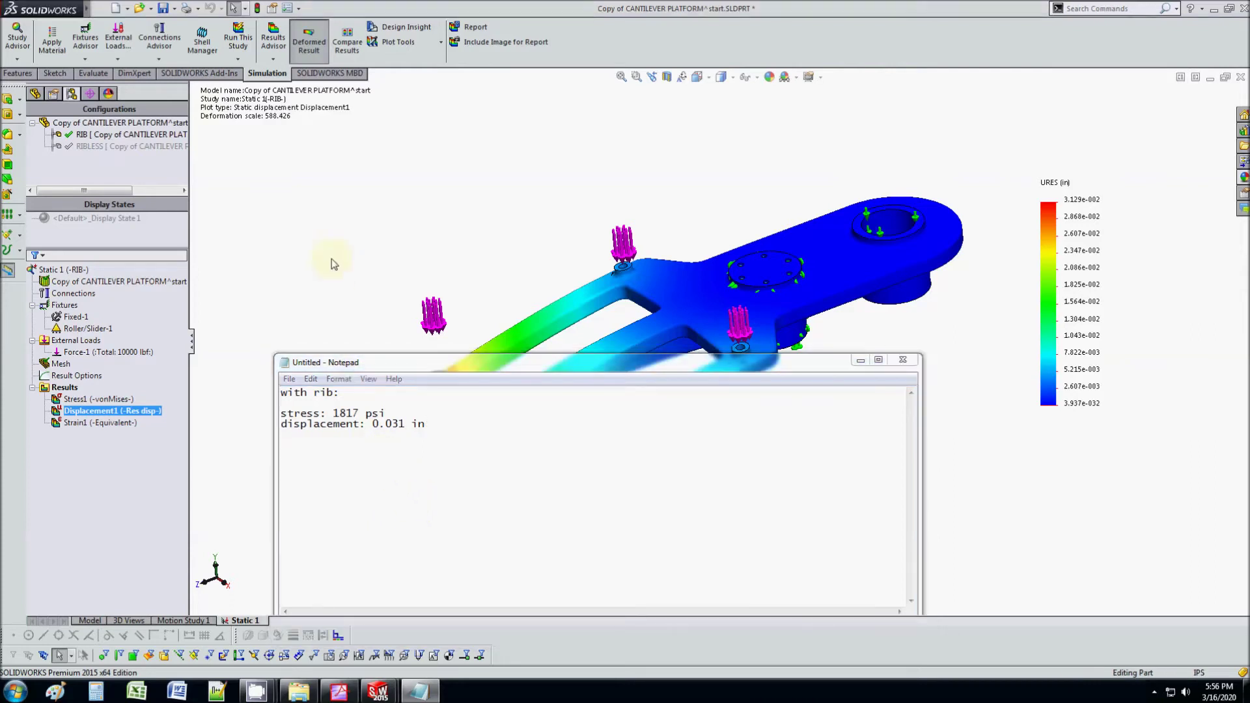
click(90, 620)
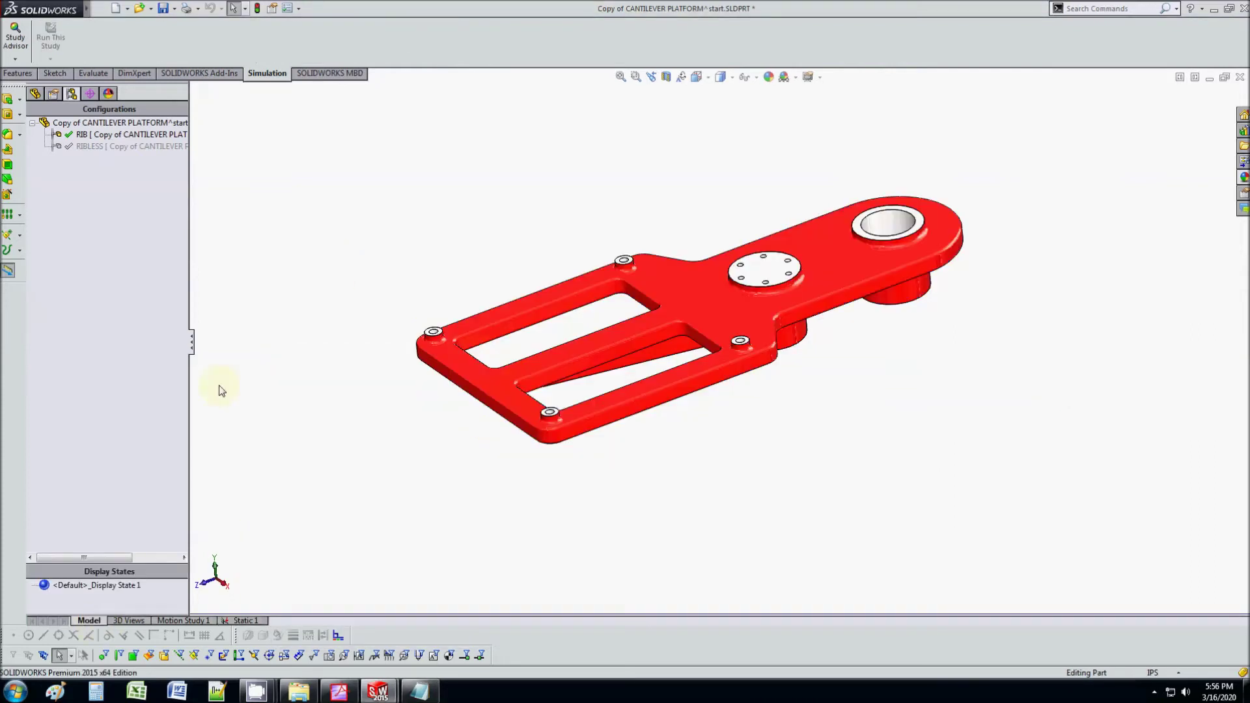
double_click(98, 146)
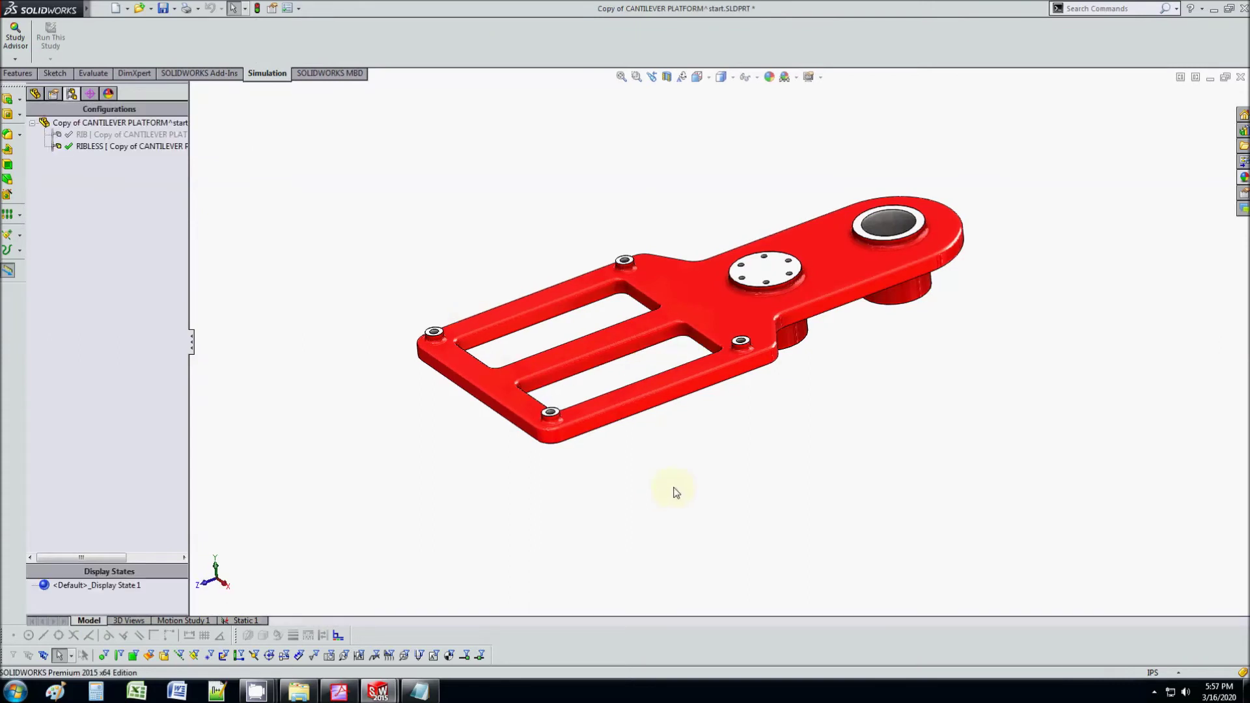
Create a new Static simulation study for the ribless platform, keeping the default study name
click(15, 60)
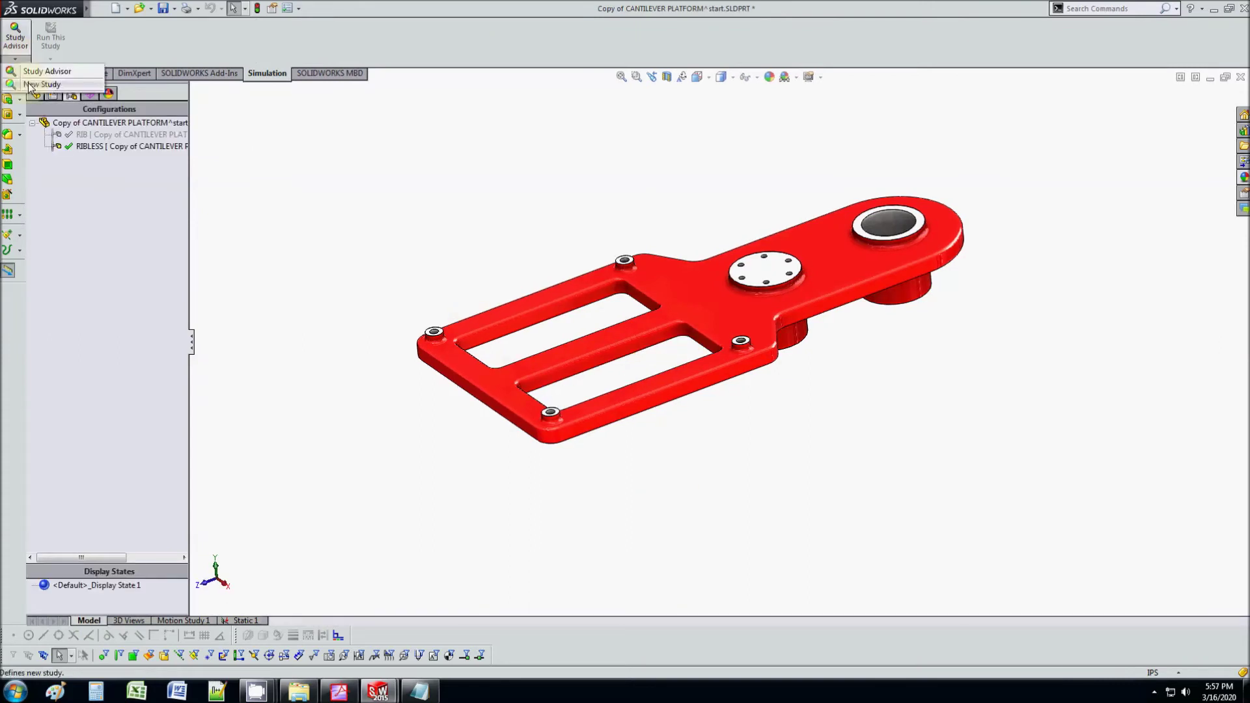
click(39, 85)
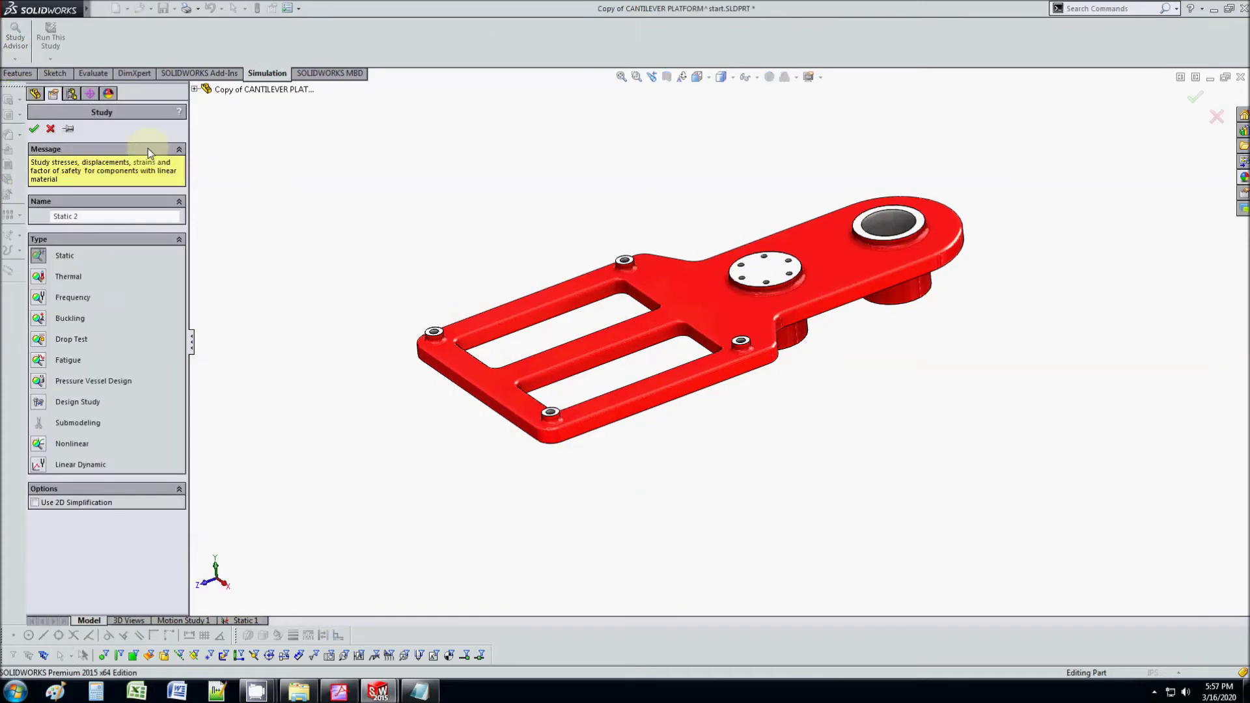
click(35, 129)
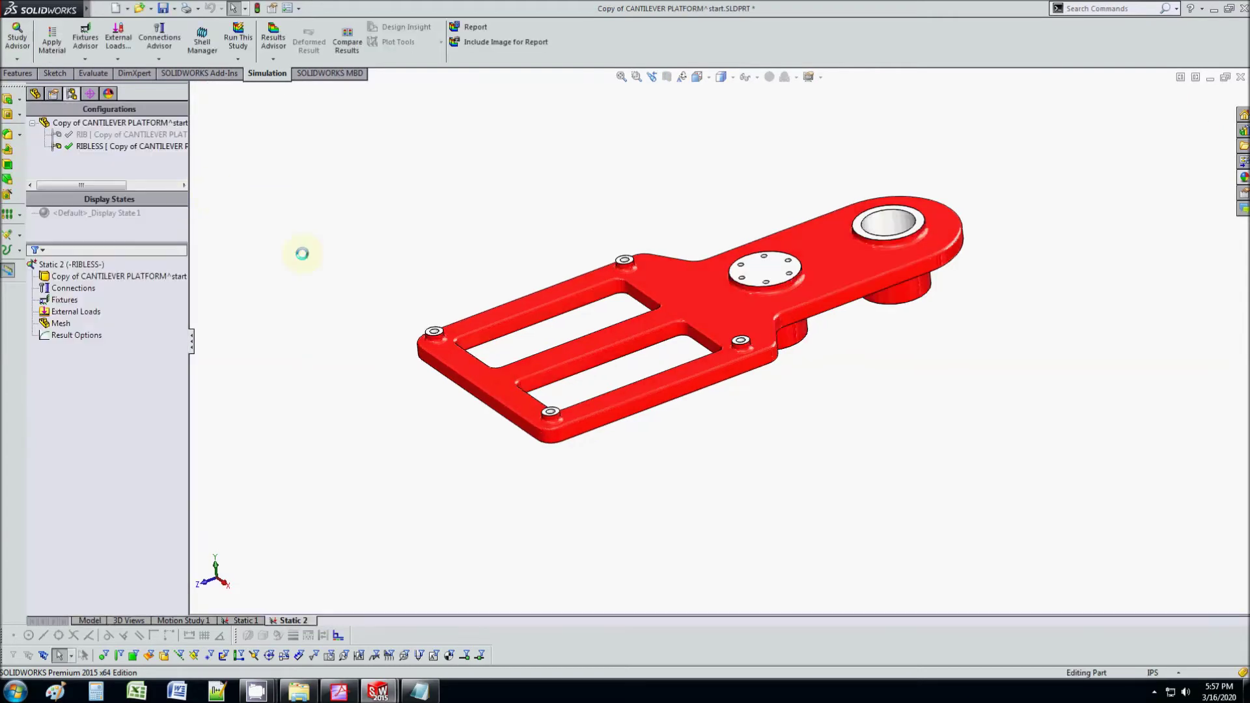
middle_drag(741, 385, 677, 314)
scroll(709, 334, down, 2)
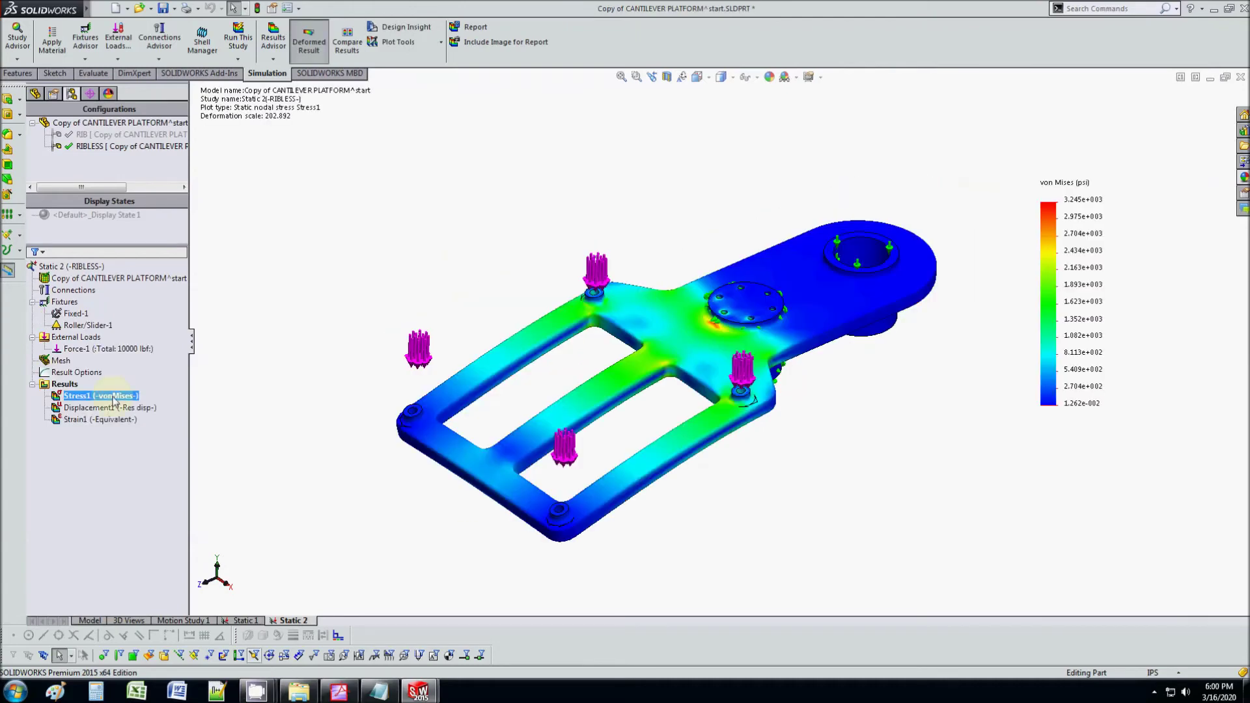
Animate the ribless study's Stress1 plot and examine the bending platform from several angles
double_click(105, 396)
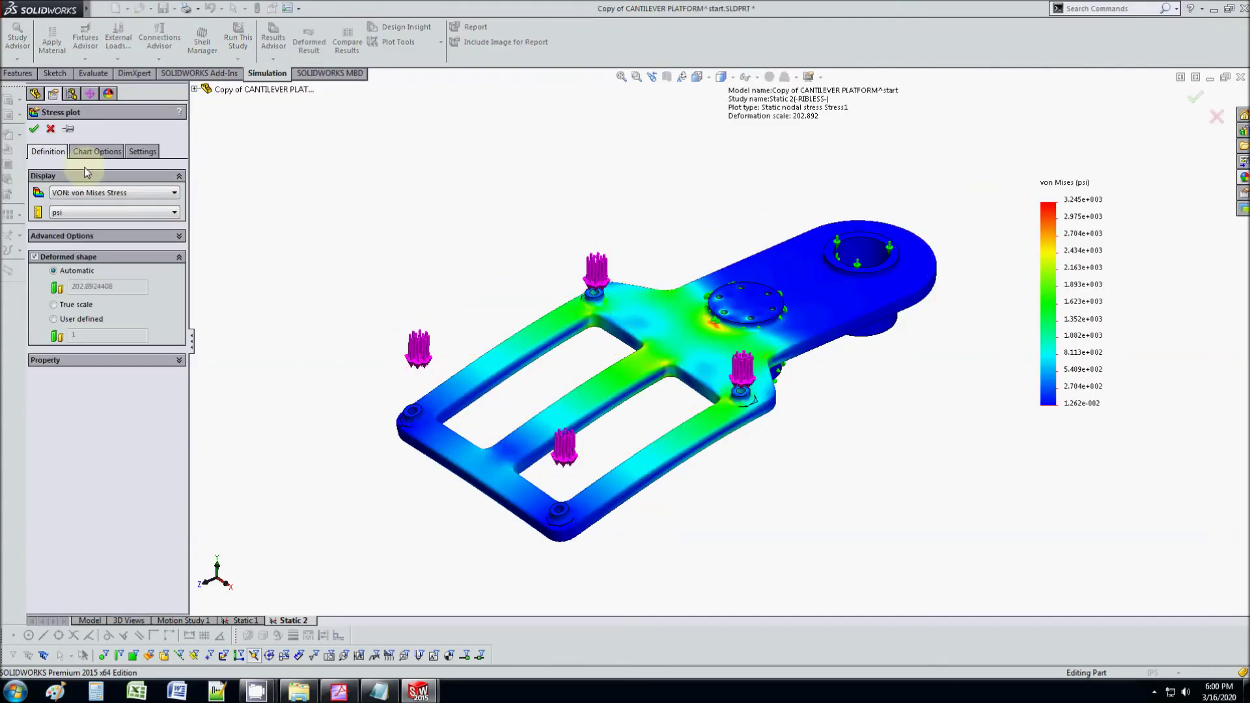
key(Return)
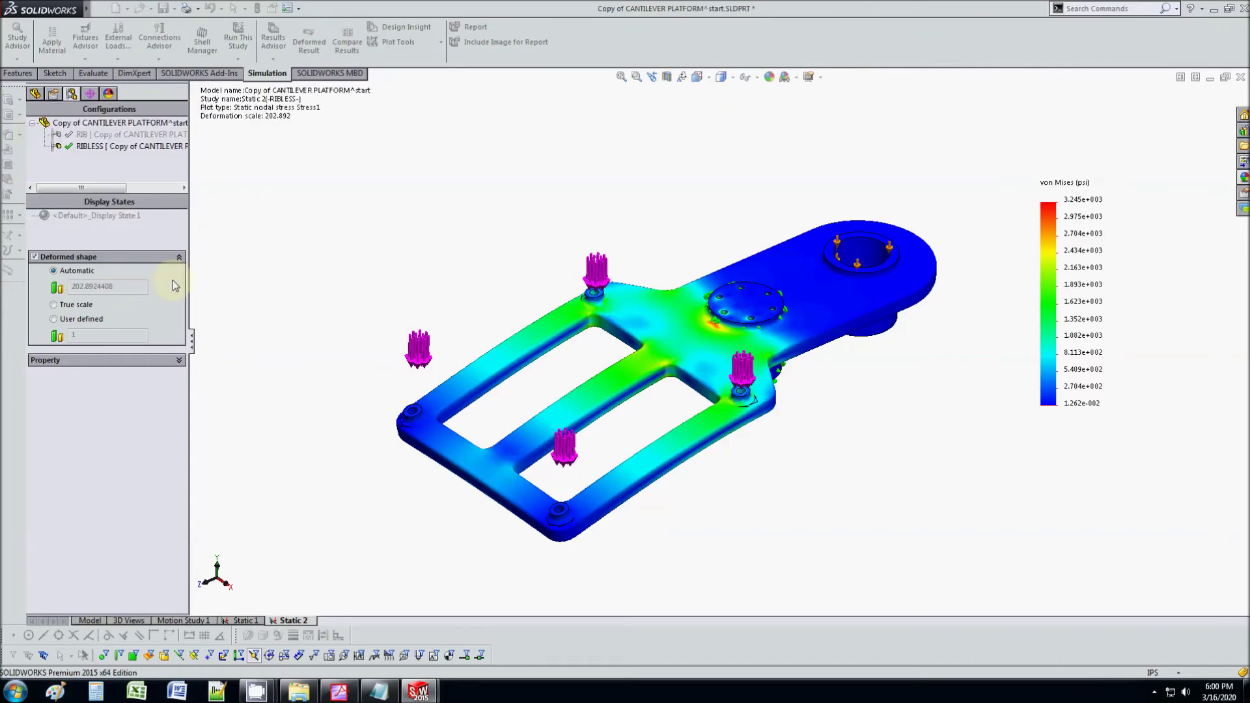
right_click(96, 398)
click(125, 435)
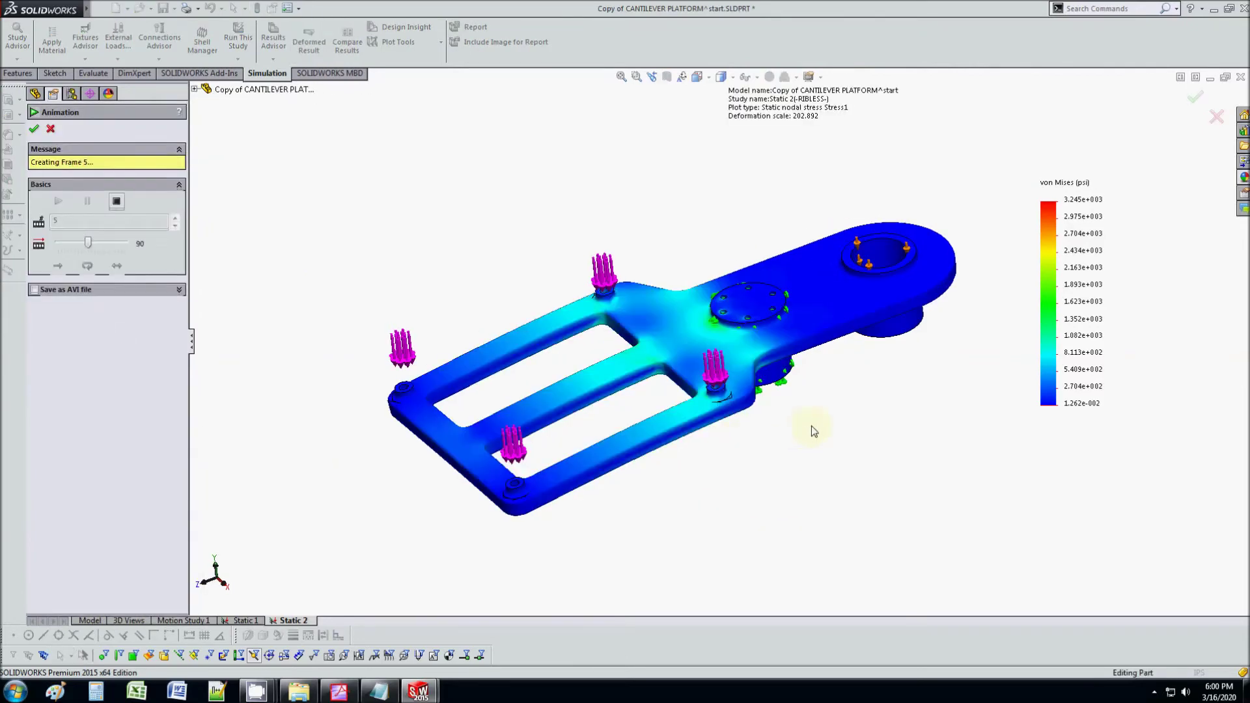
middle_drag(745, 441, 736, 482)
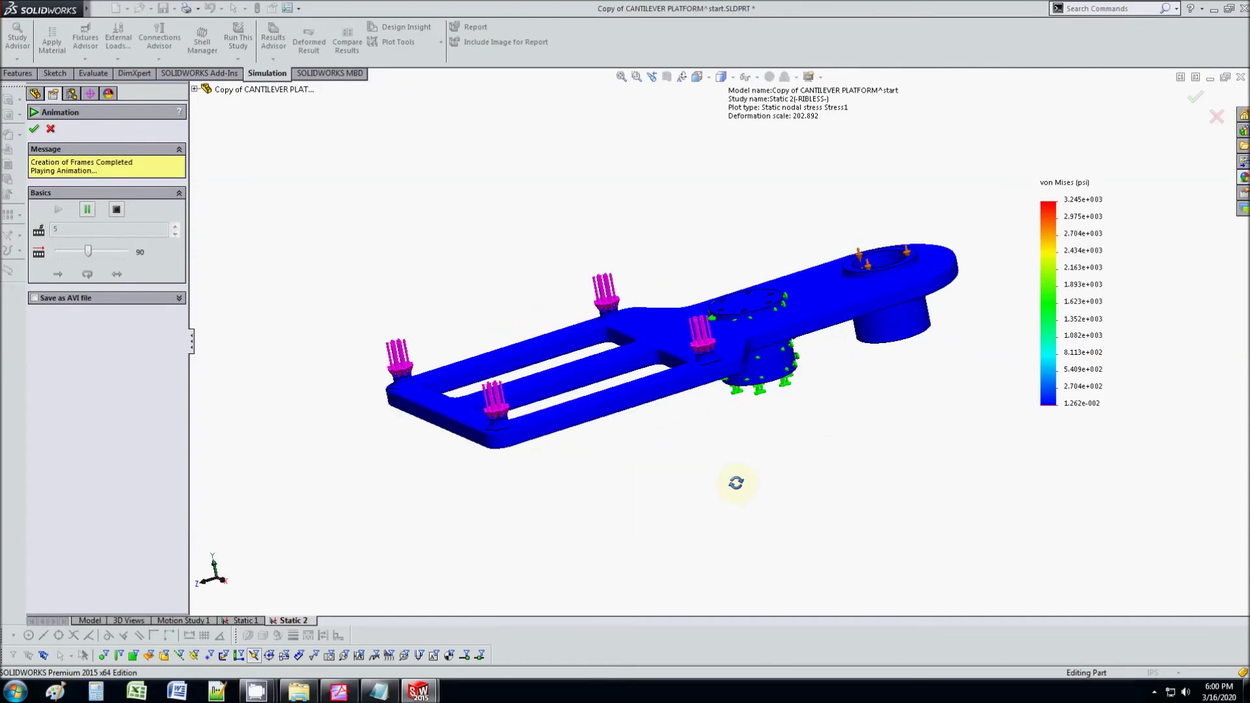
middle_drag(829, 455, 782, 455)
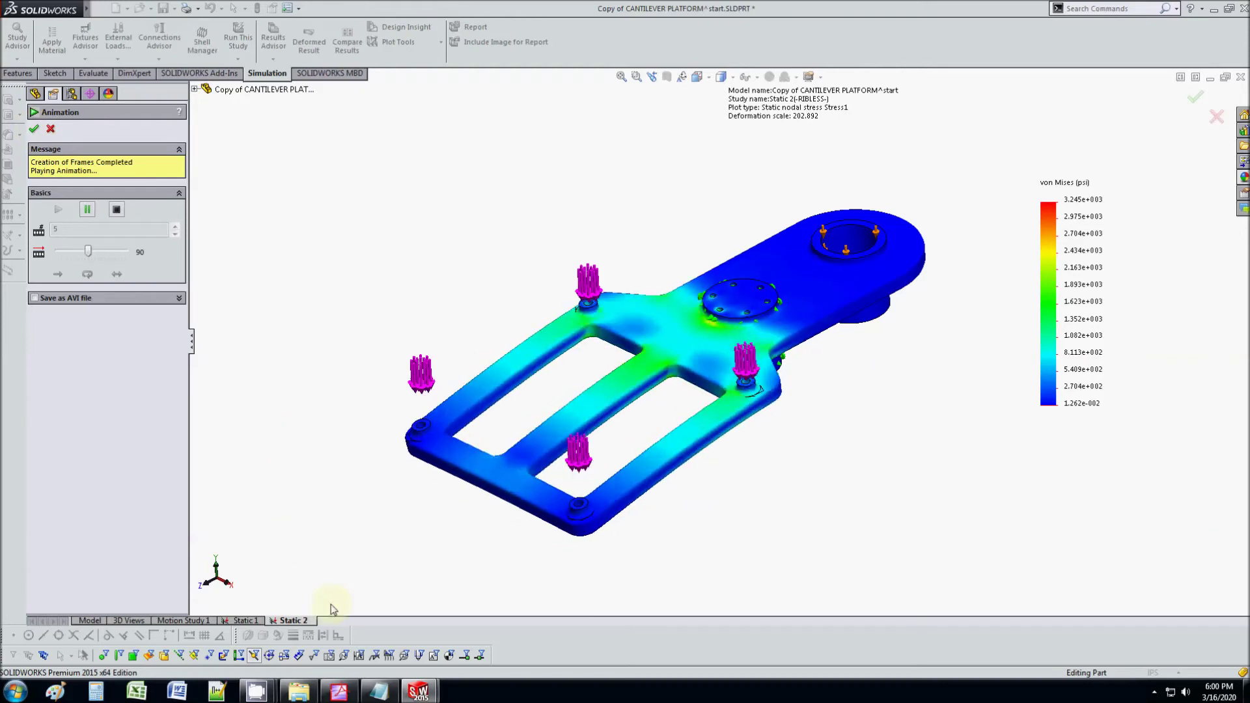
Change the heading of the Notepad notes to "rib/ribless:"
click(379, 690)
click(332, 392)
text(/ribless)
drag(314, 393, 237, 393)
key(BackSpace)
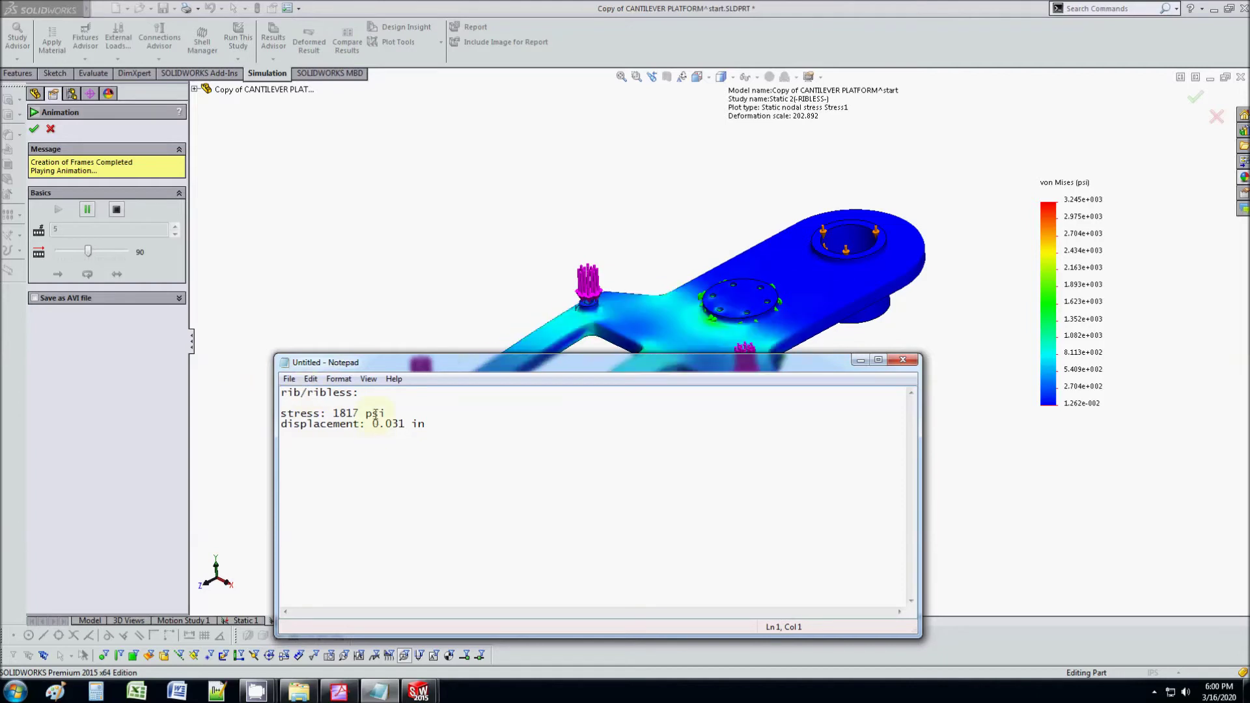
Append "/3245 psi" to the stress line in the Notepad notes
click(387, 413)
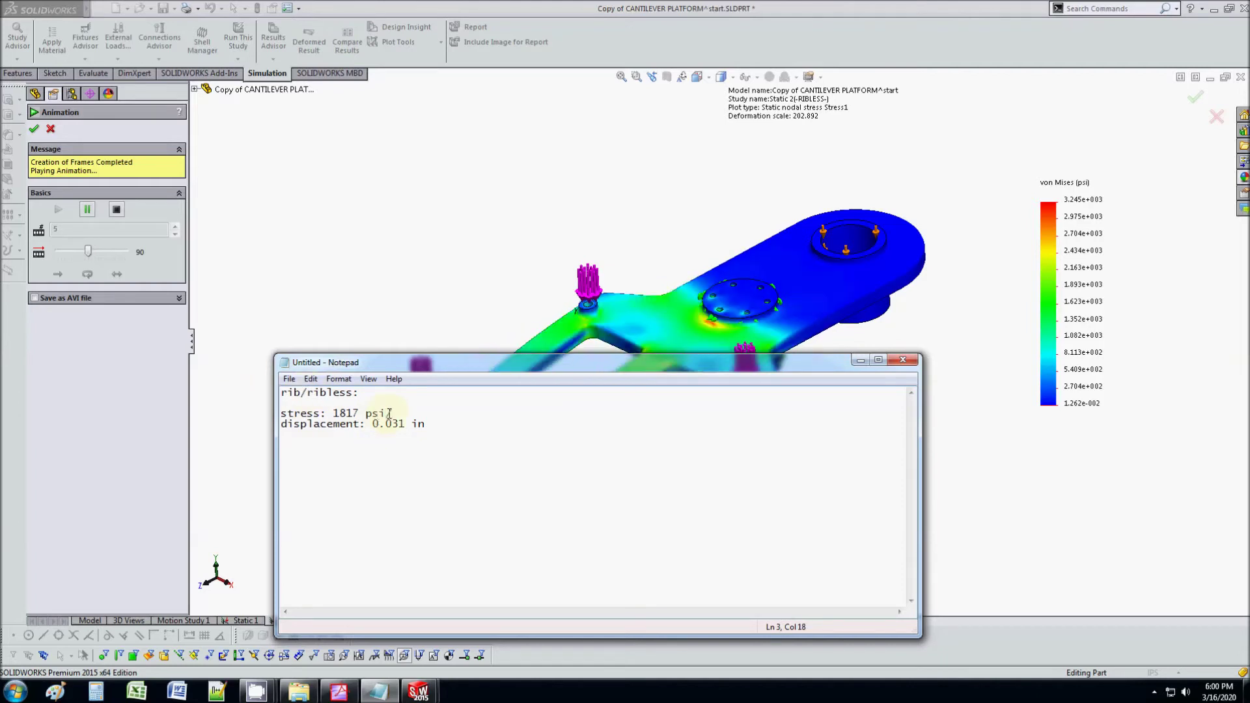
text(3)
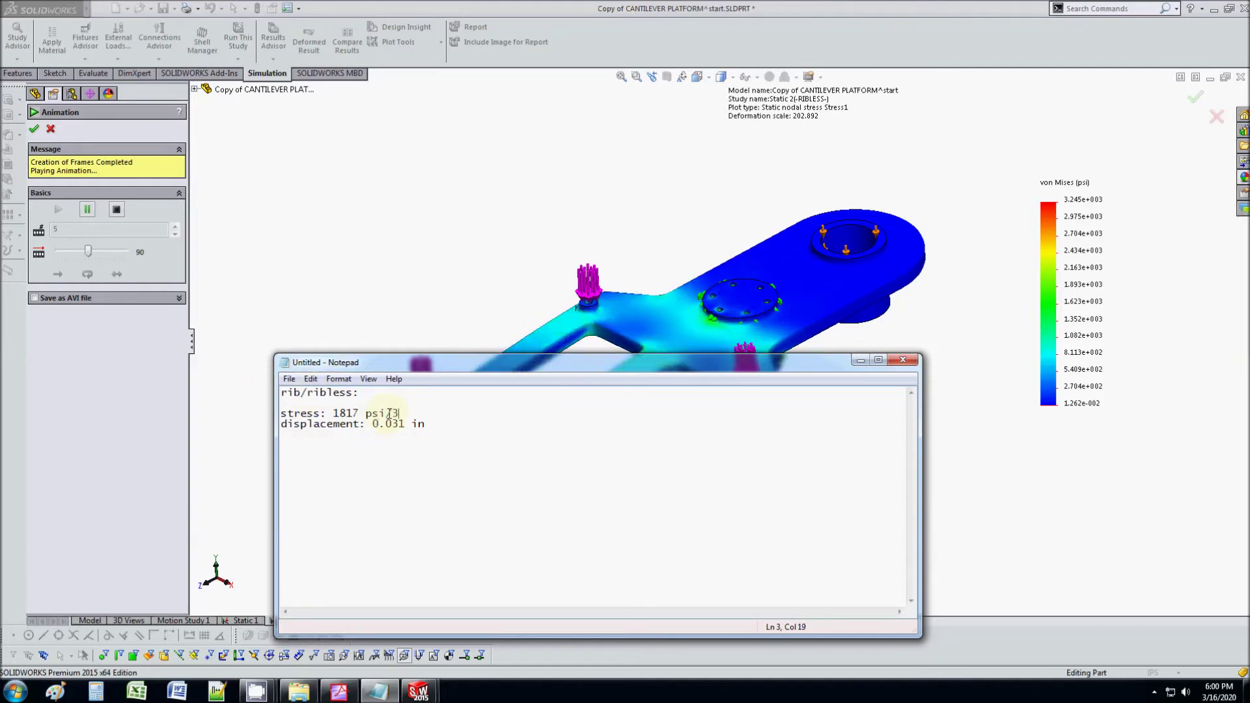
text(2)
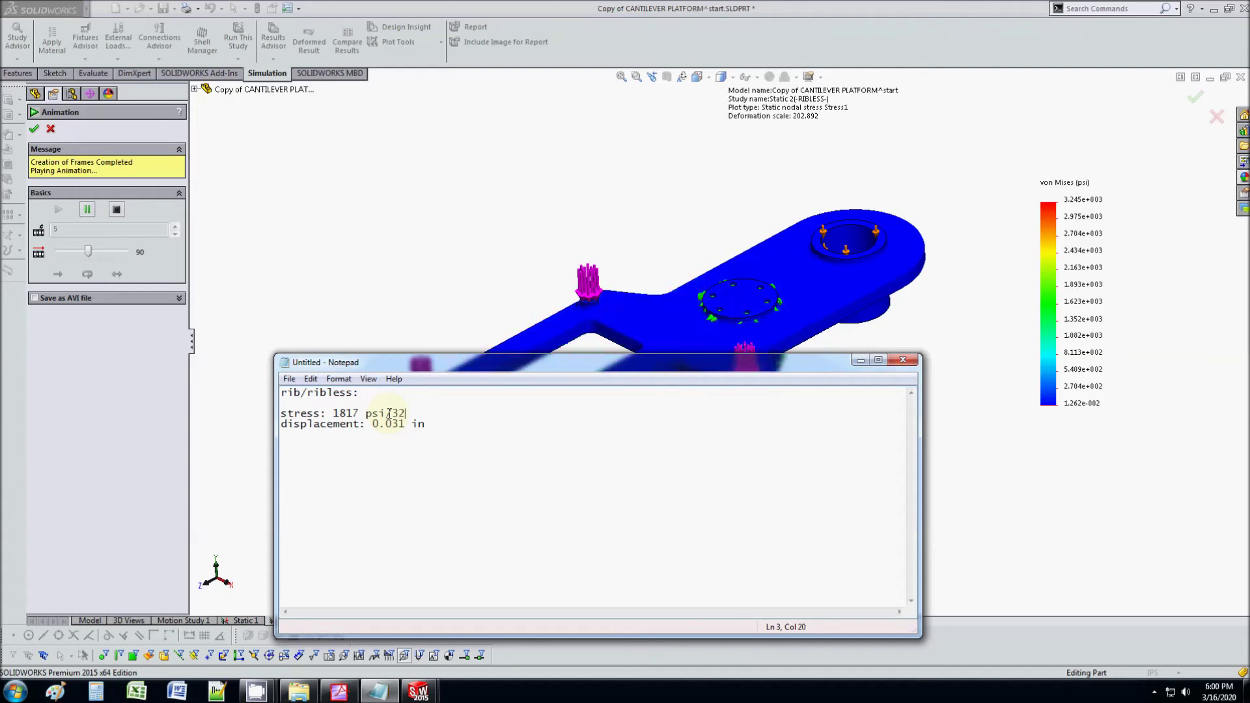
text(45 psi)
End the stress animation in SOLIDWORKS, then show and animate the ribless study's Displacement1 plot
middle_drag(520, 345, 692, 385)
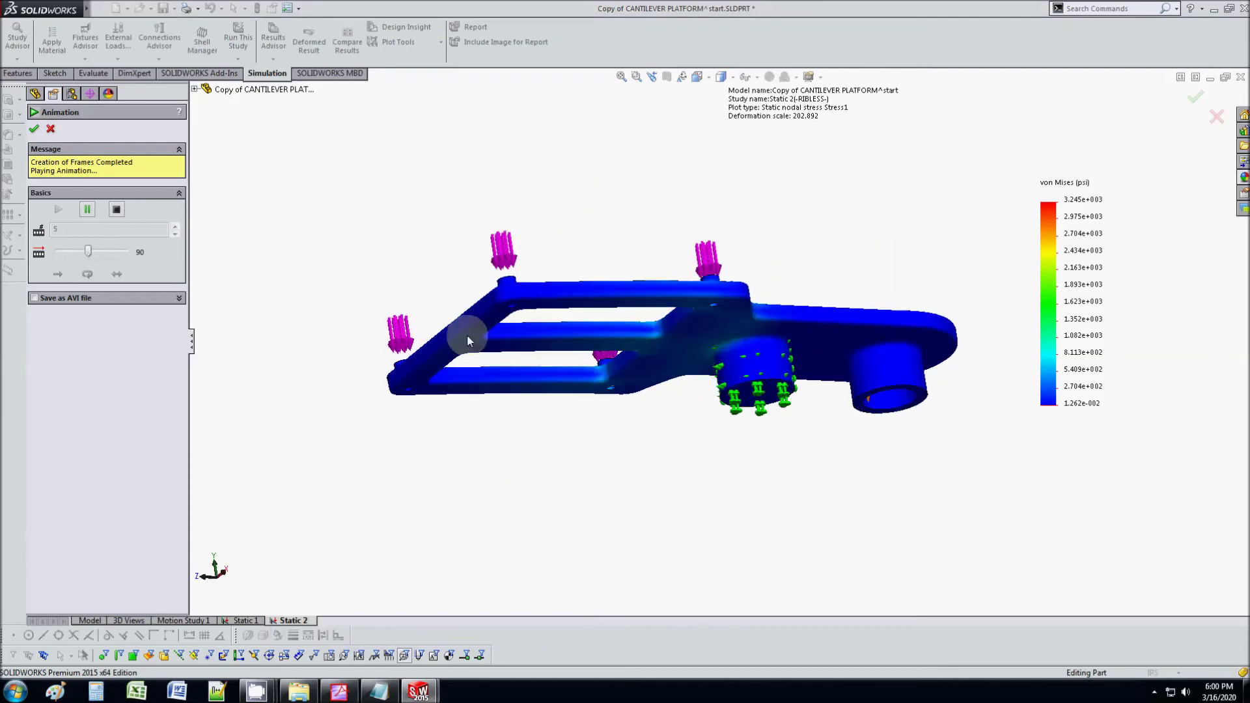
click(35, 130)
double_click(112, 409)
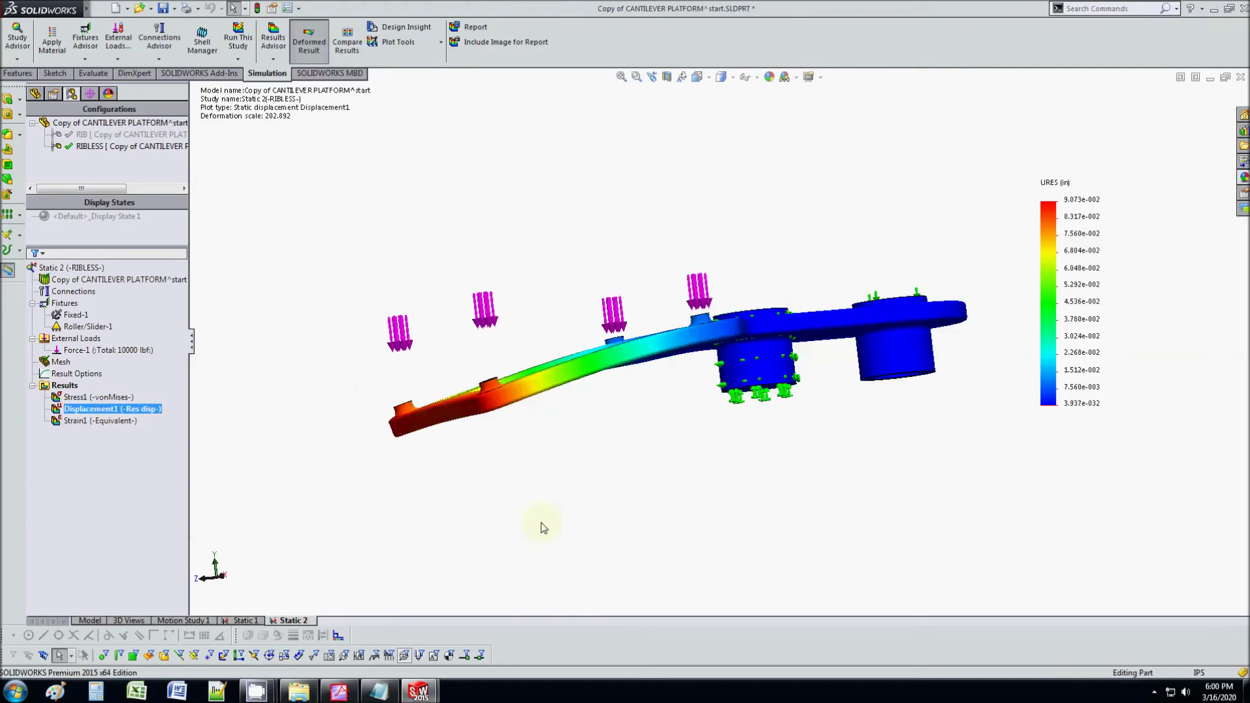
right_click(100, 409)
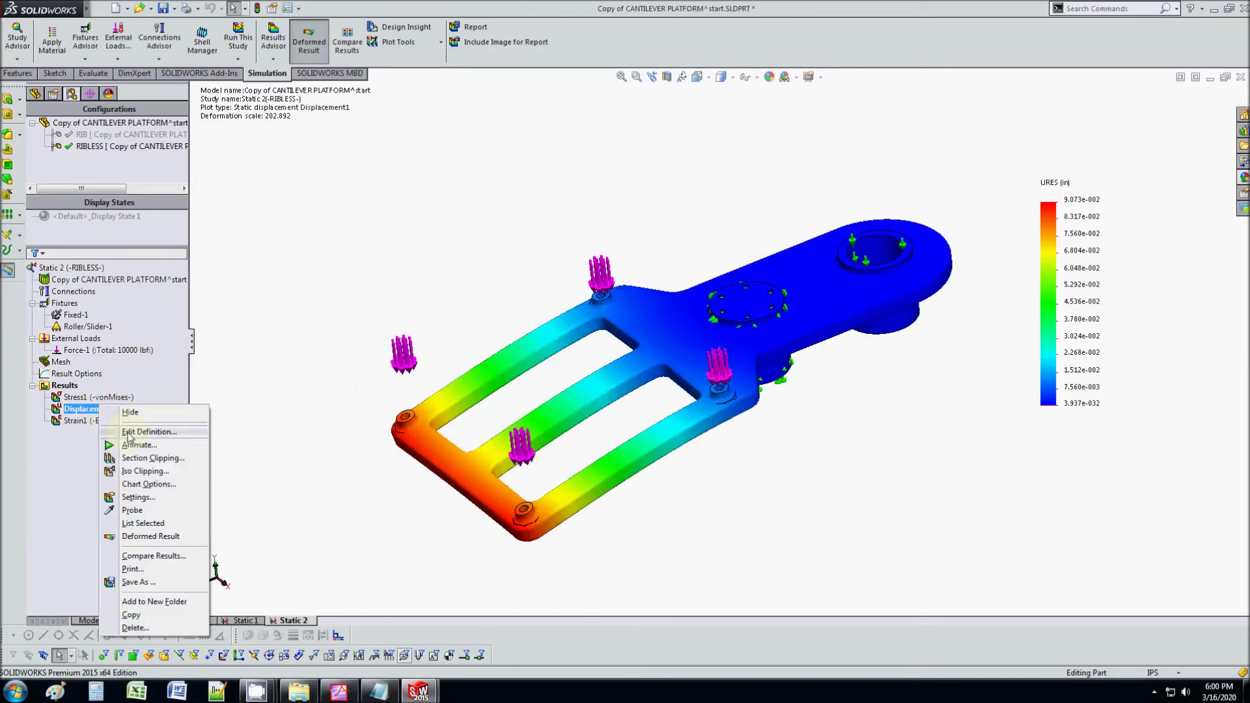
click(296, 452)
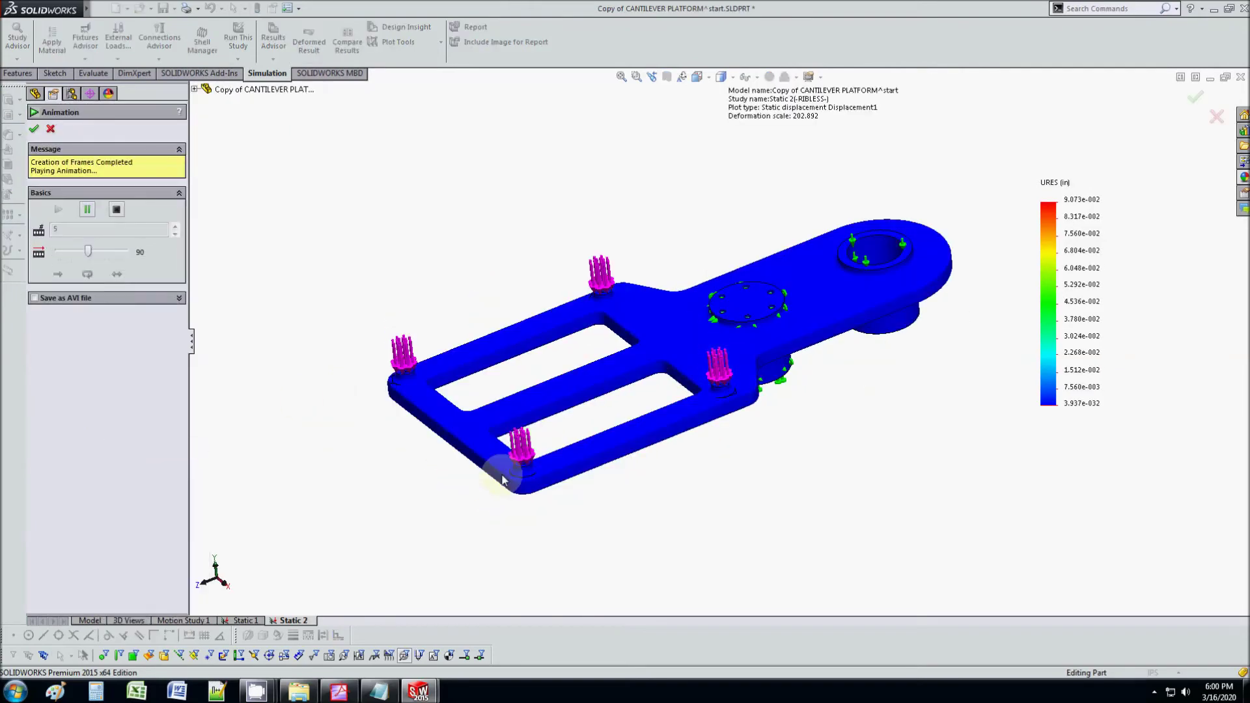
Append "/0.090 in" to the displacement line in the Notepad notes
click(381, 691)
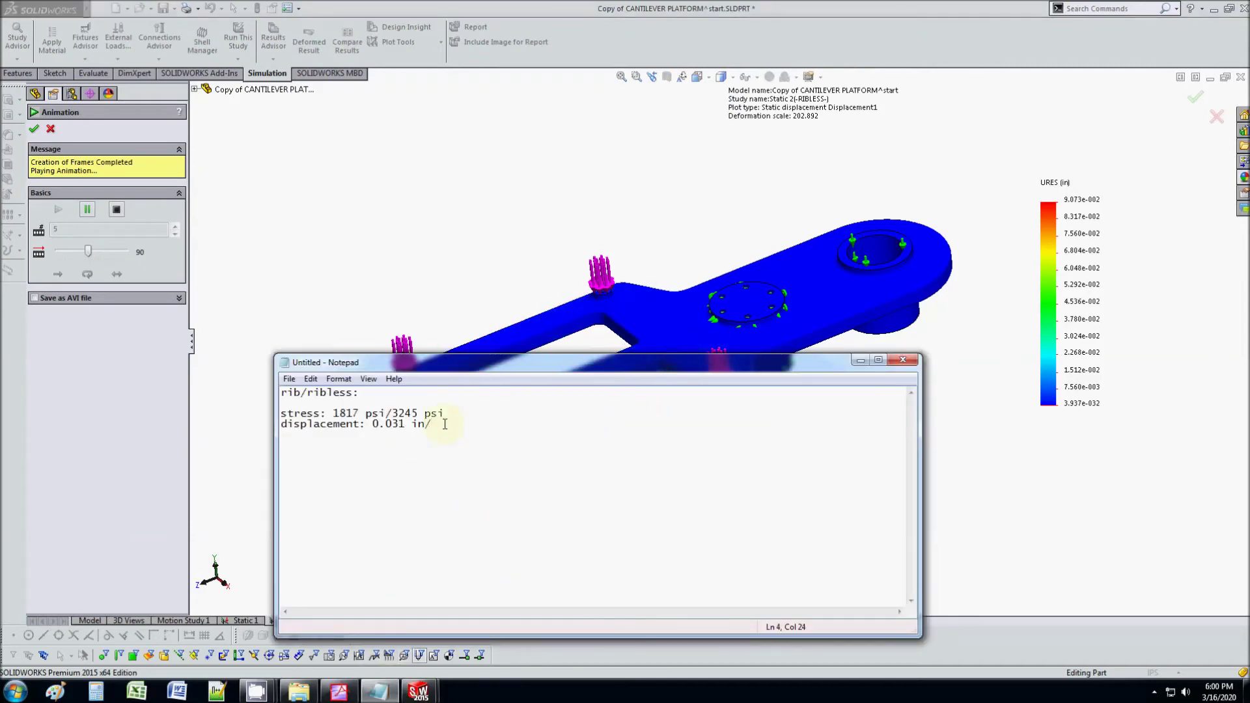
text(/0.0)
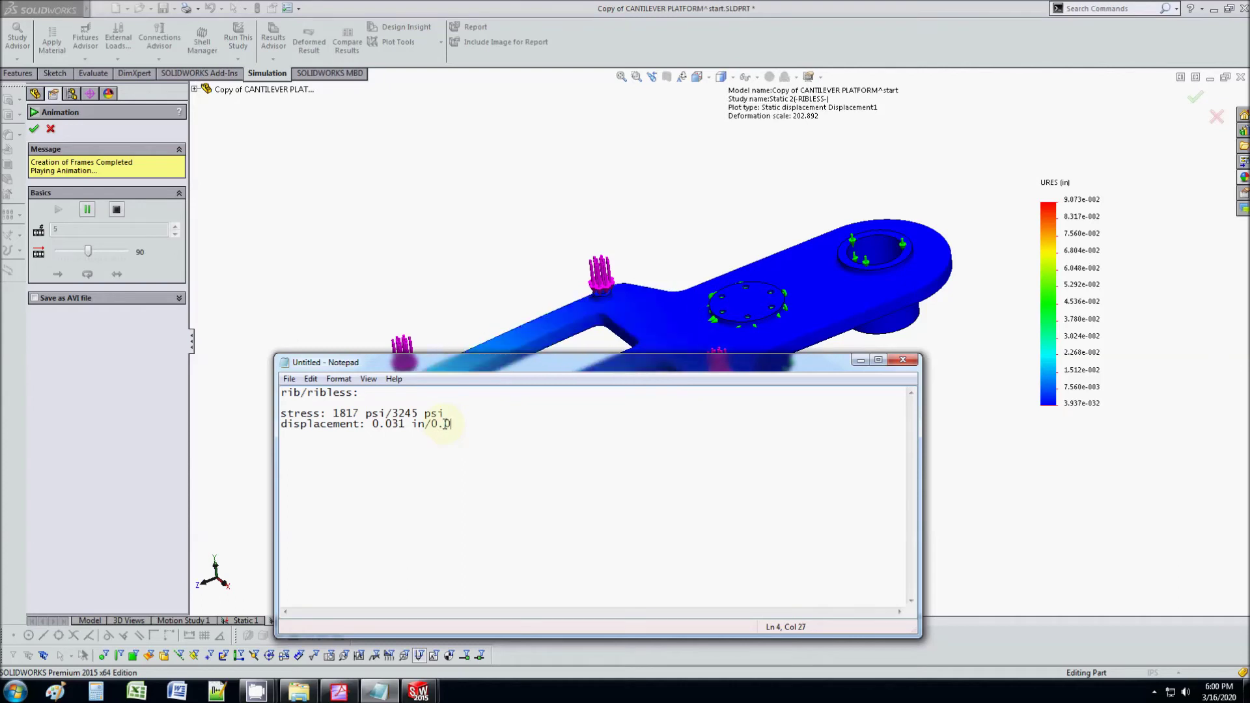
text(90 in)
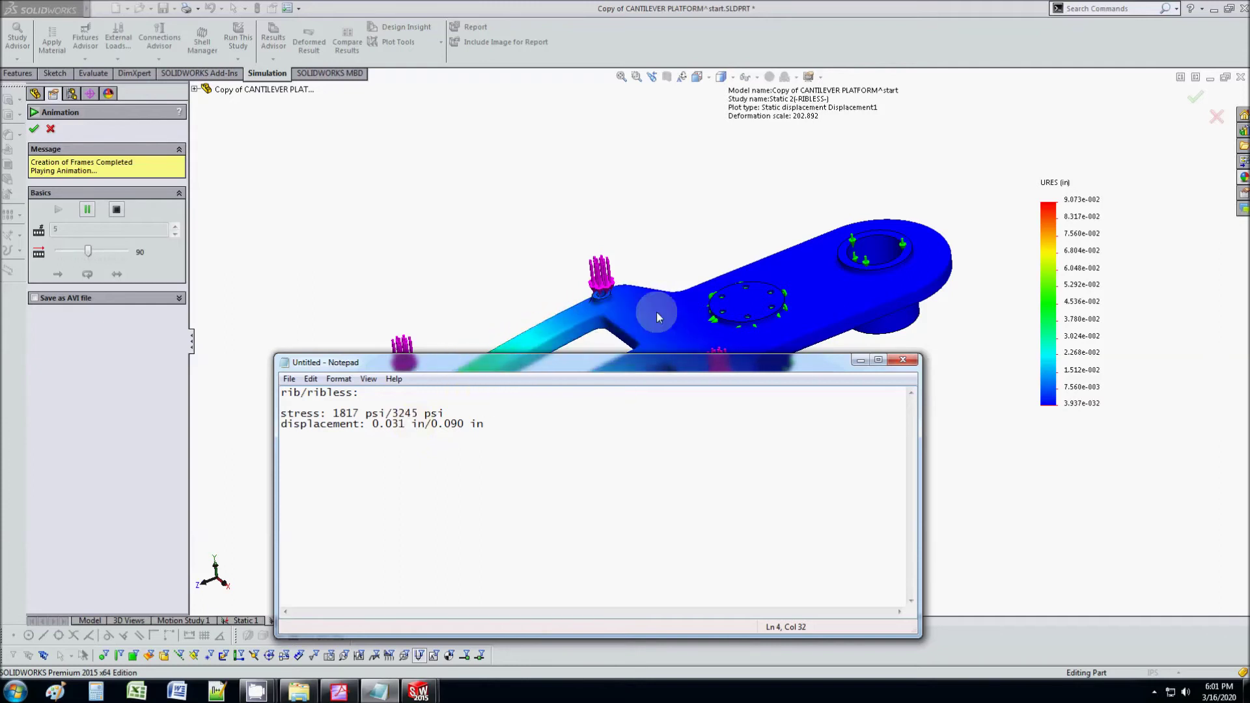
Return to SOLIDWORKS, examine the ribless displacement animation from above and below, and stop its playback
click(656, 188)
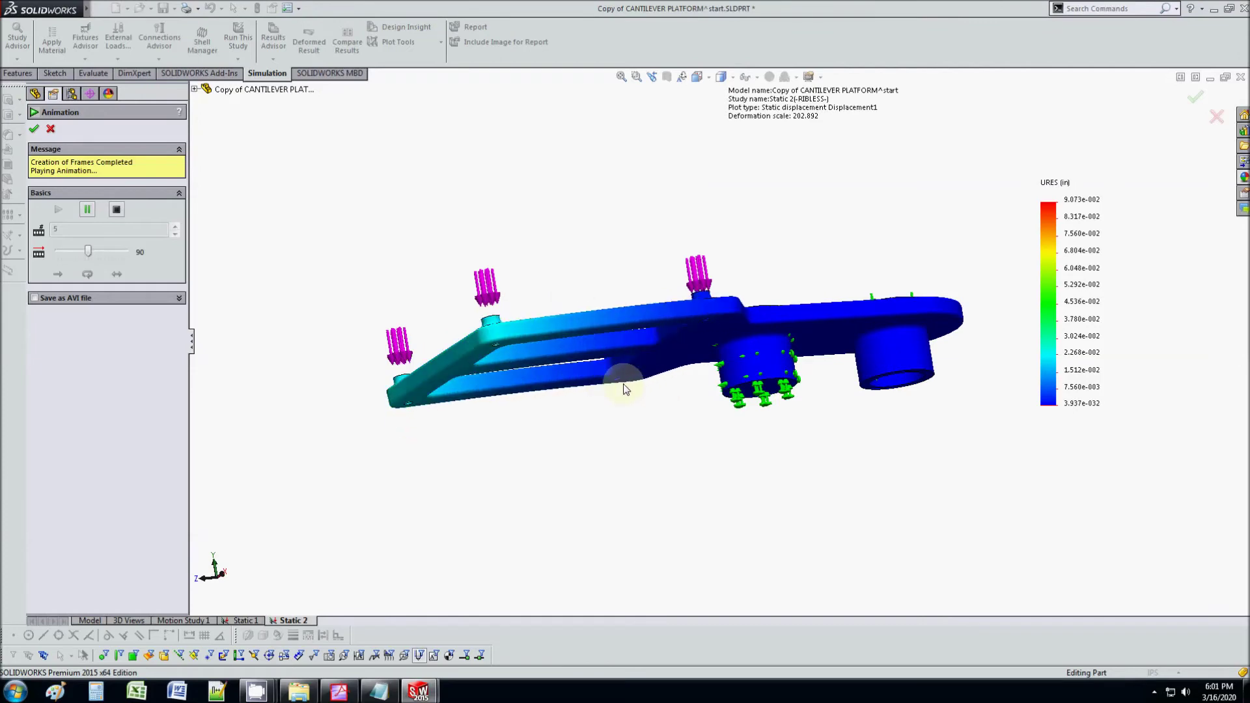
middle_drag(644, 361, 752, 443)
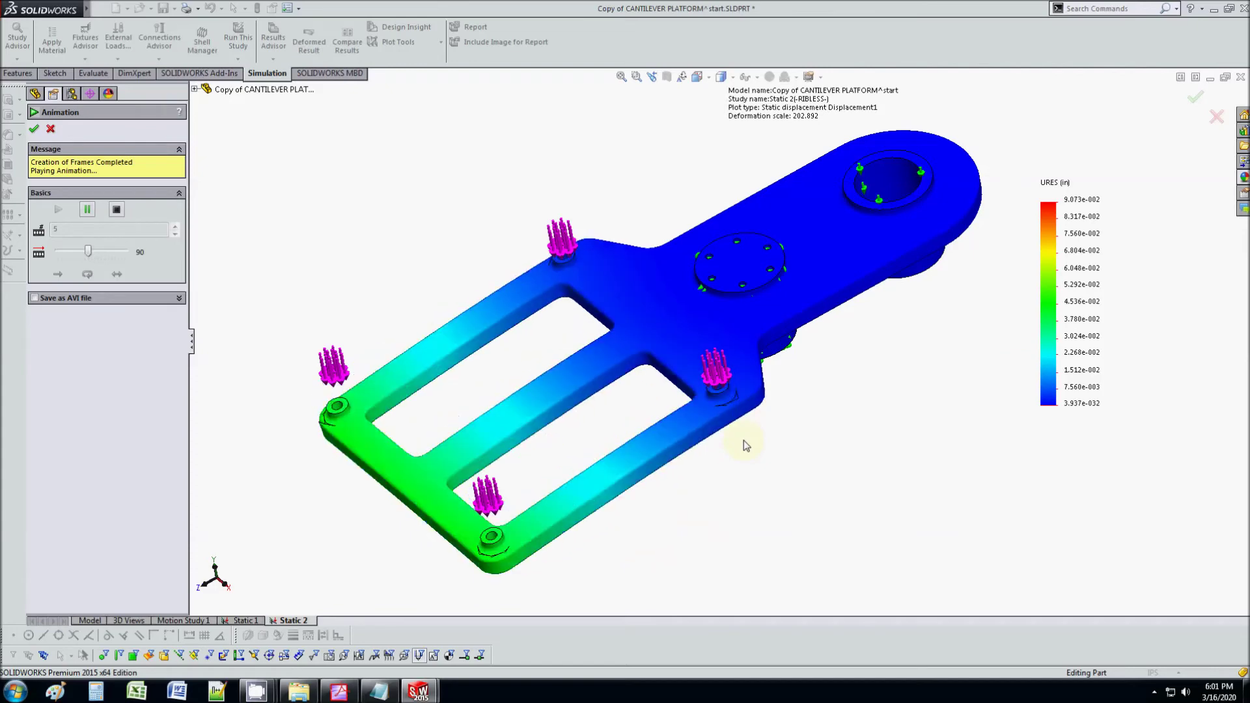
click(117, 209)
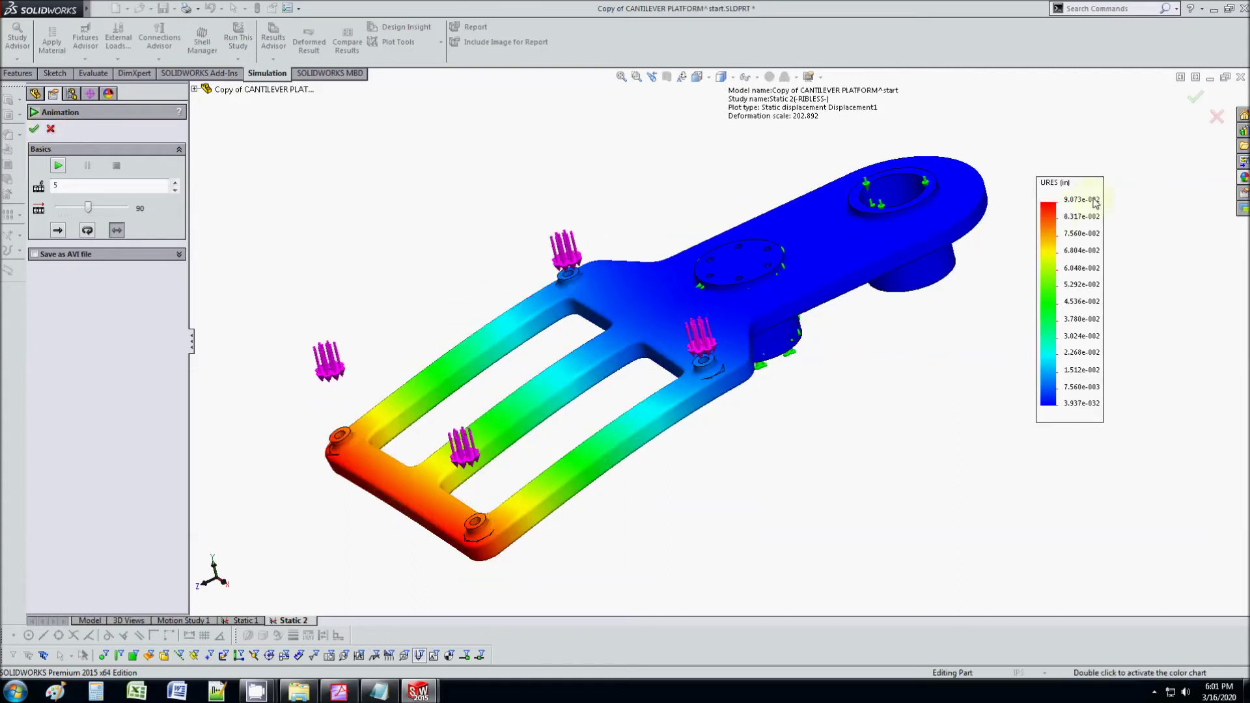
middle_drag(844, 352, 819, 195)
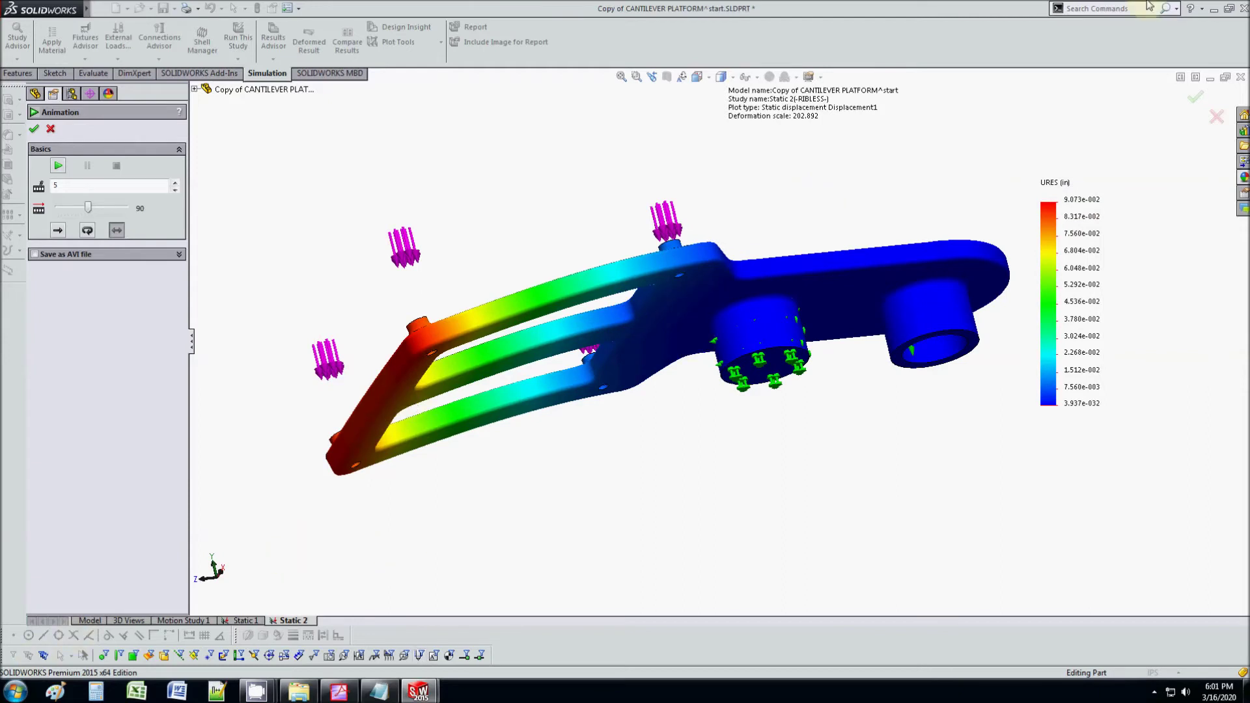
Minimize SOLIDWORKS and open Firefox in a maximized window on the Oswald login page
click(1214, 9)
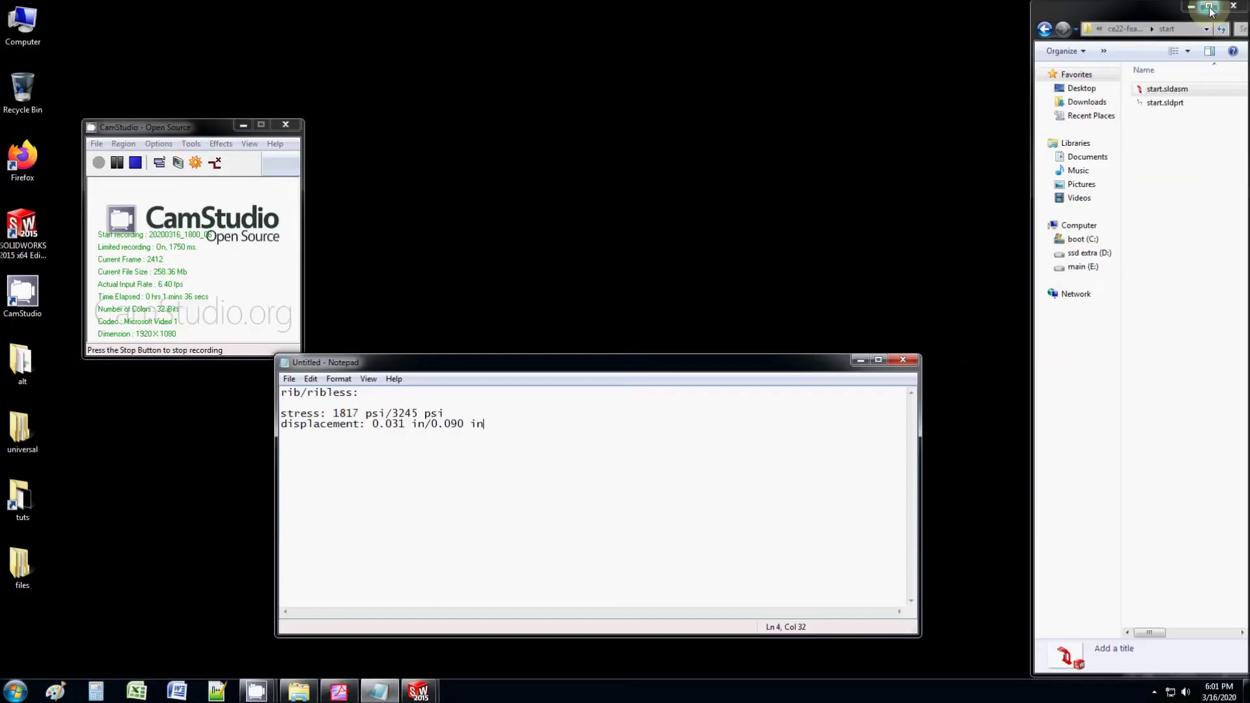
double_click(25, 162)
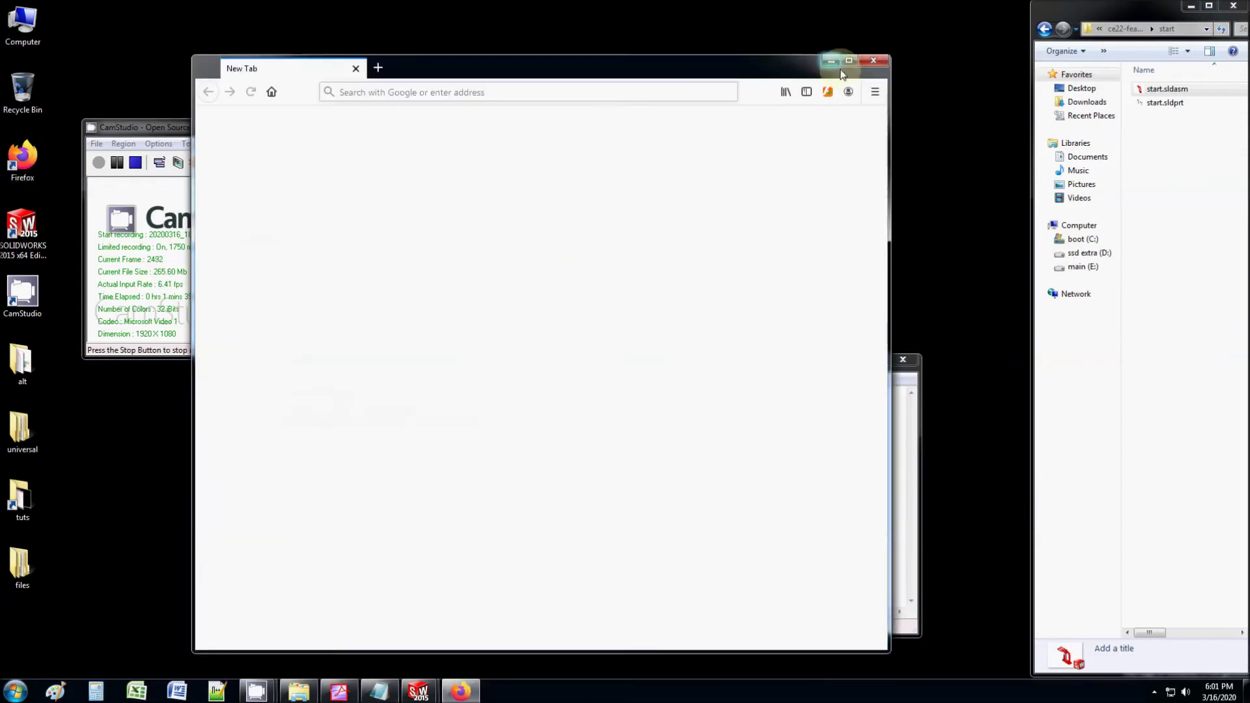
click(849, 63)
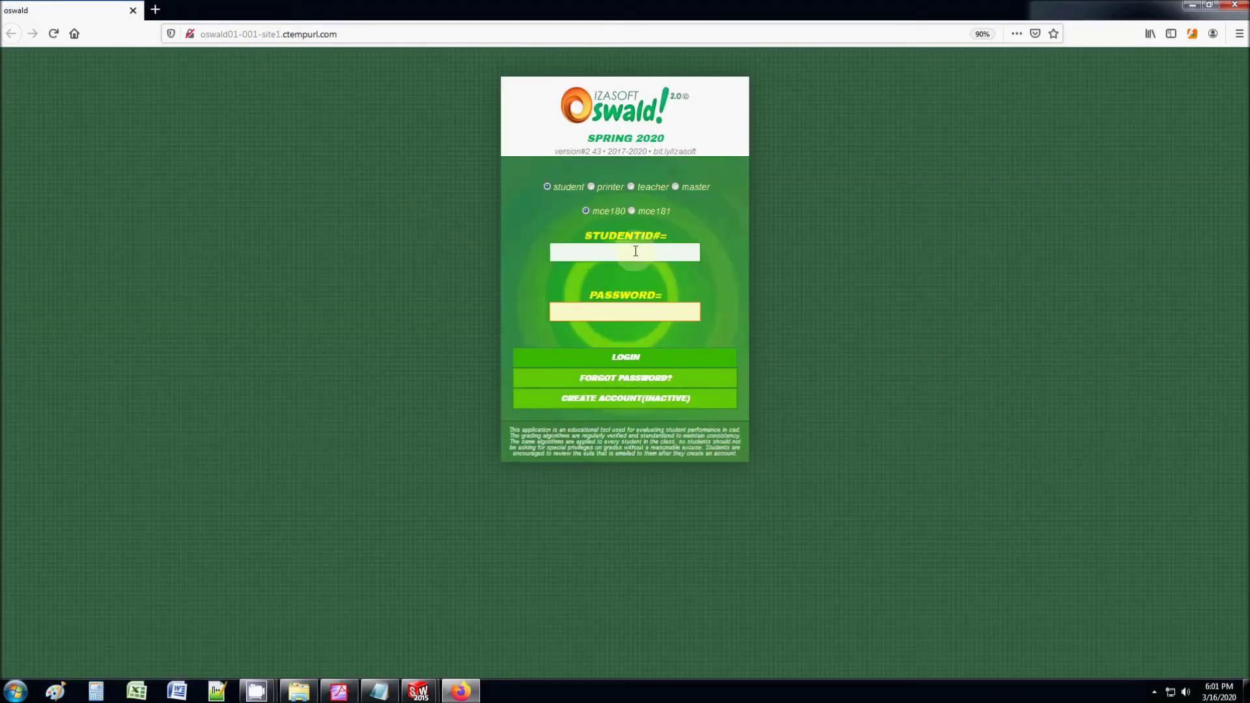
Log in to Oswald as a student of class mce181 with the saved student ID and account password
click(639, 256)
click(632, 208)
click(631, 252)
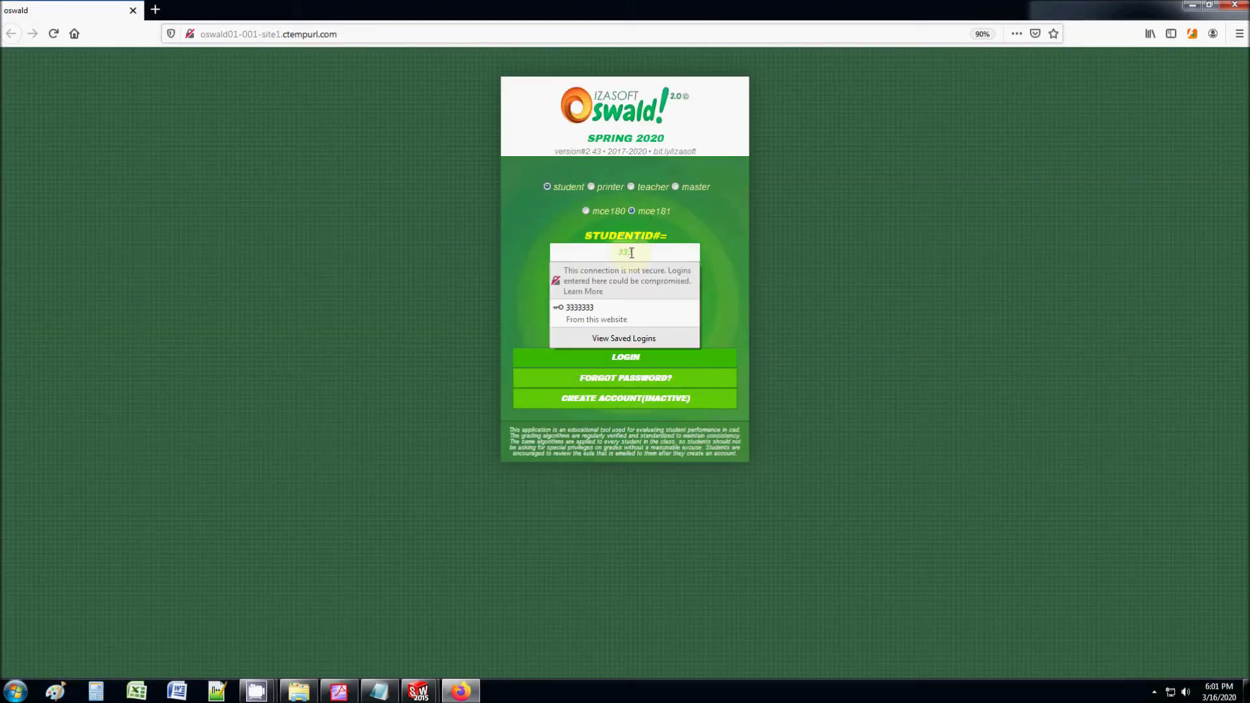
click(635, 318)
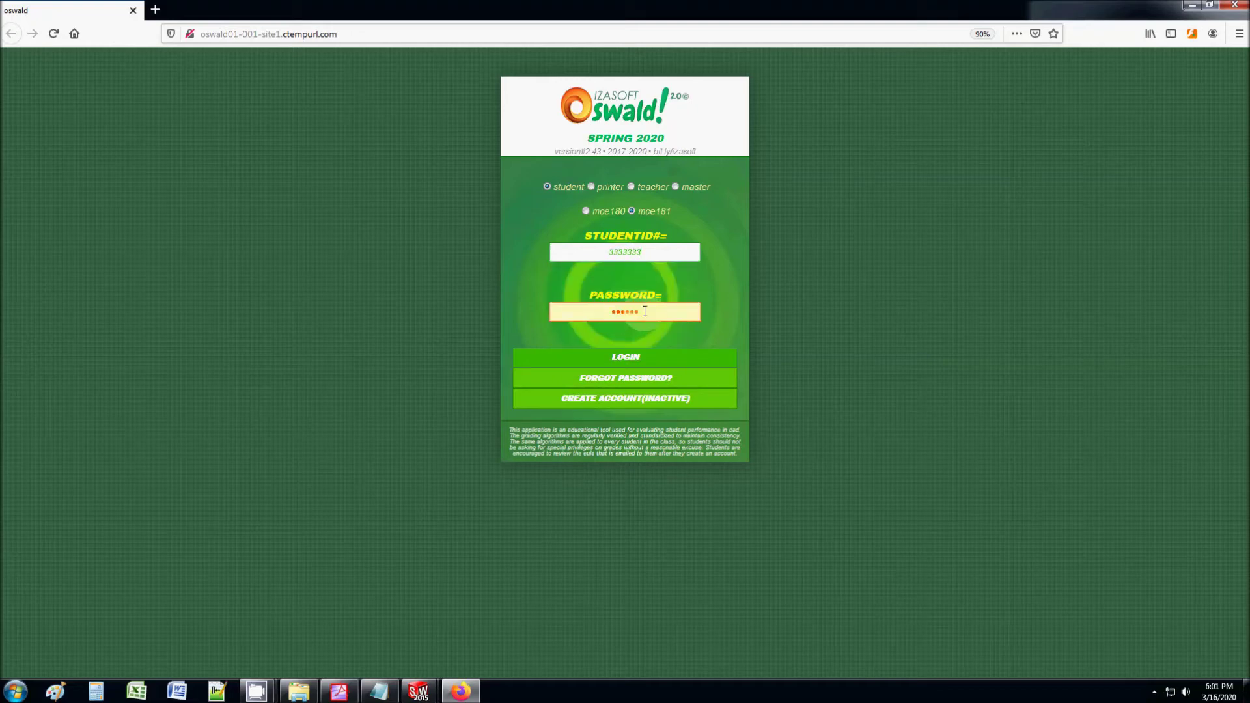
click(723, 361)
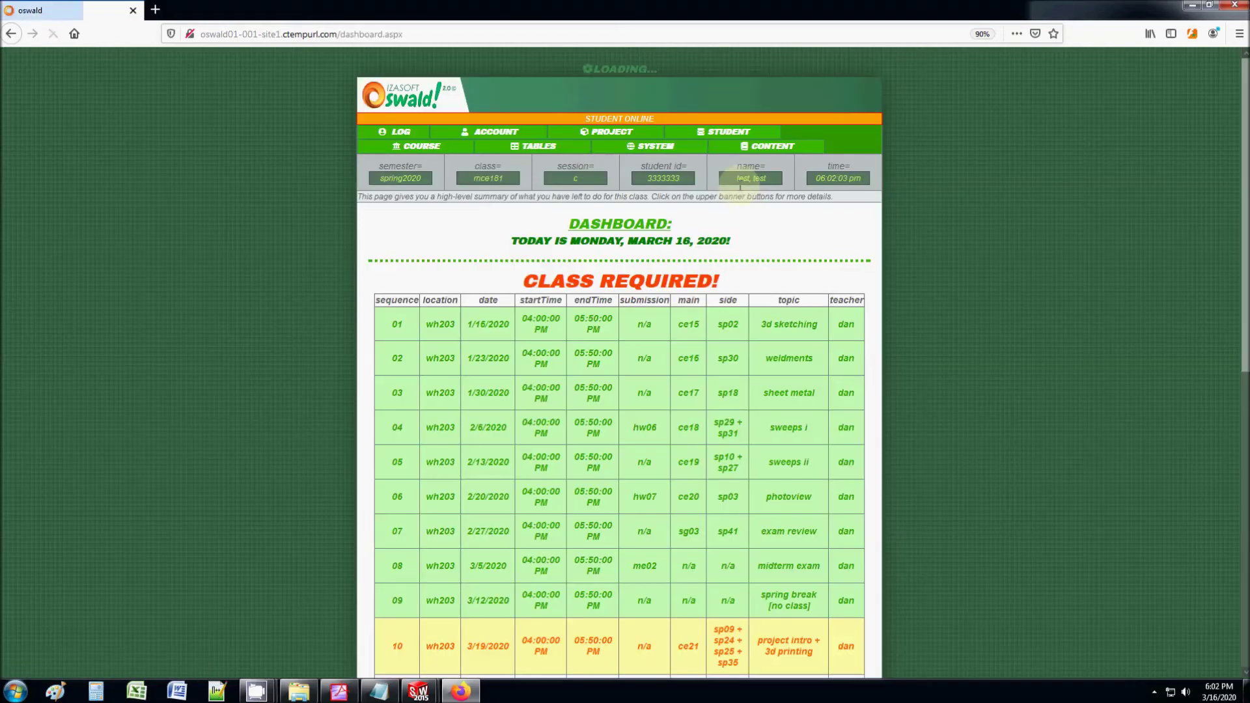
Open the account's submissions page, select the hw08 fea/cfd assignment and open its FEA examiner
click(485, 134)
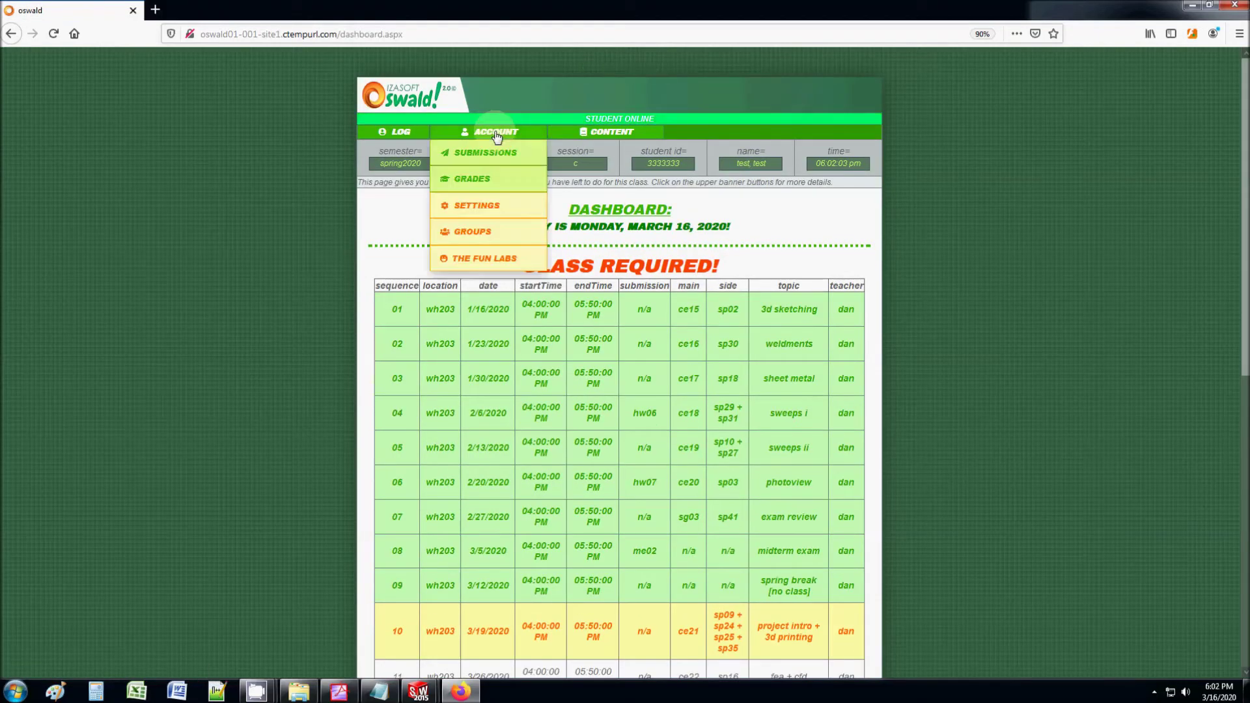
click(487, 154)
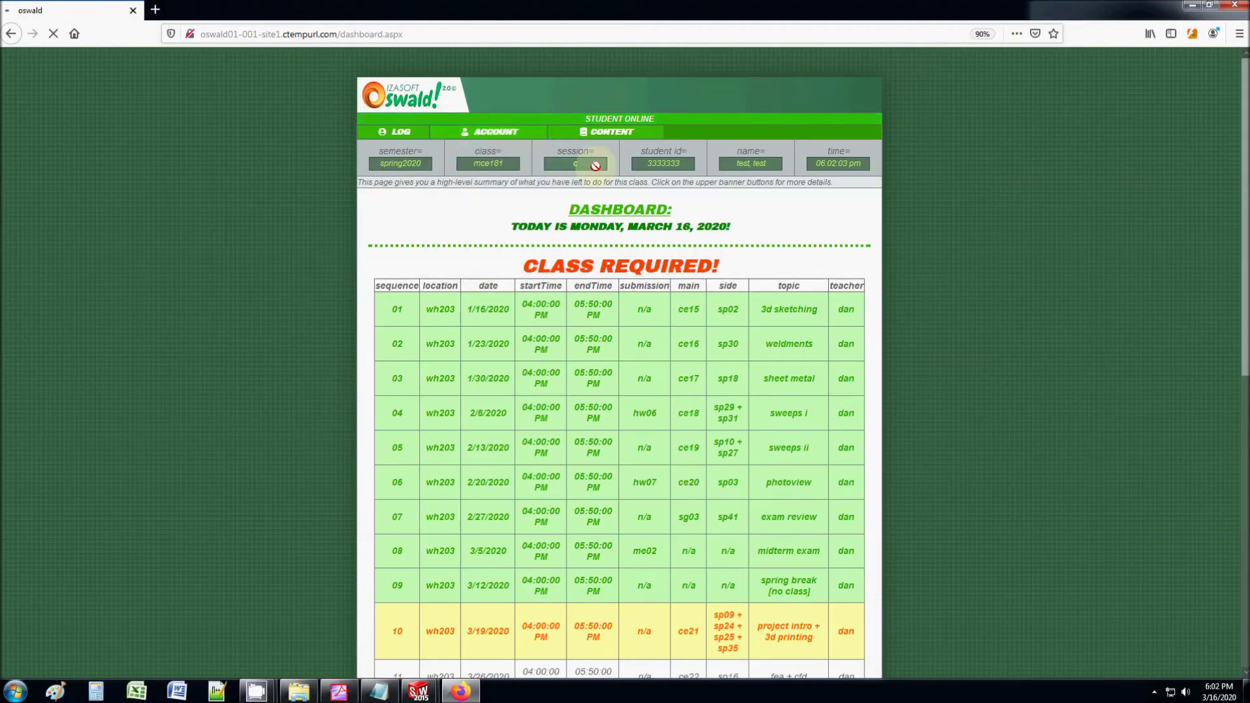
scroll(575, 307, down, 5)
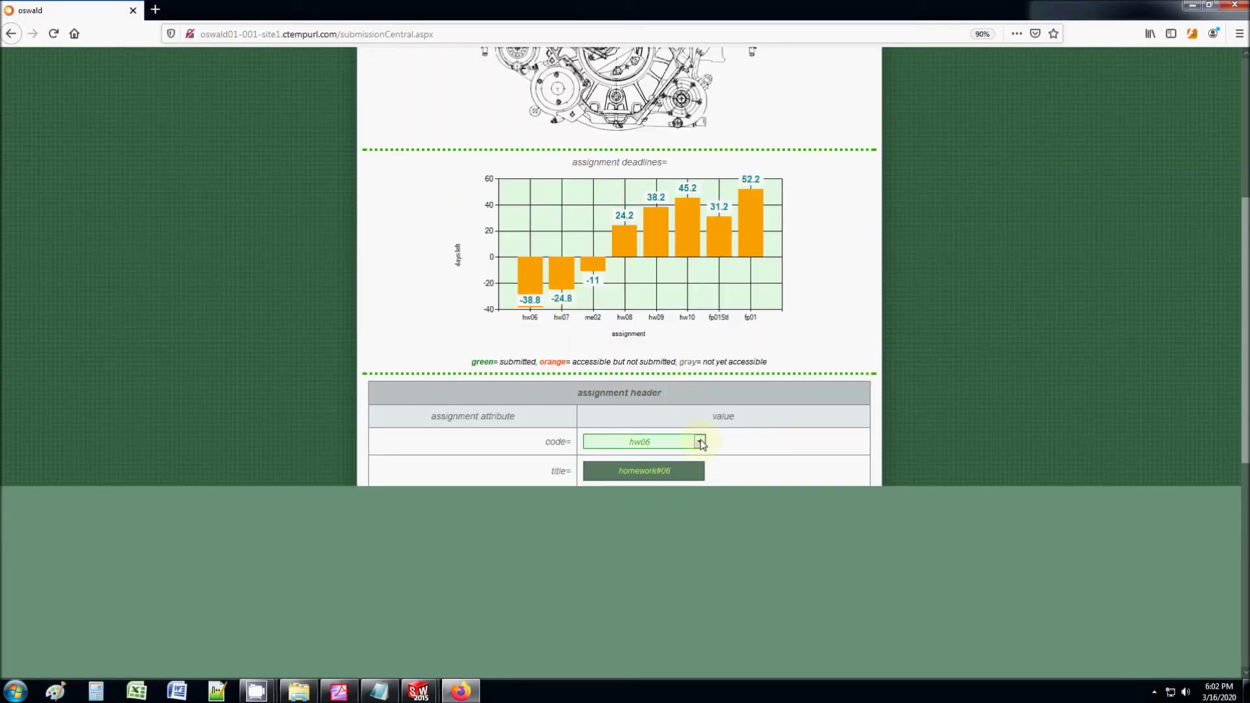
click(699, 442)
click(616, 493)
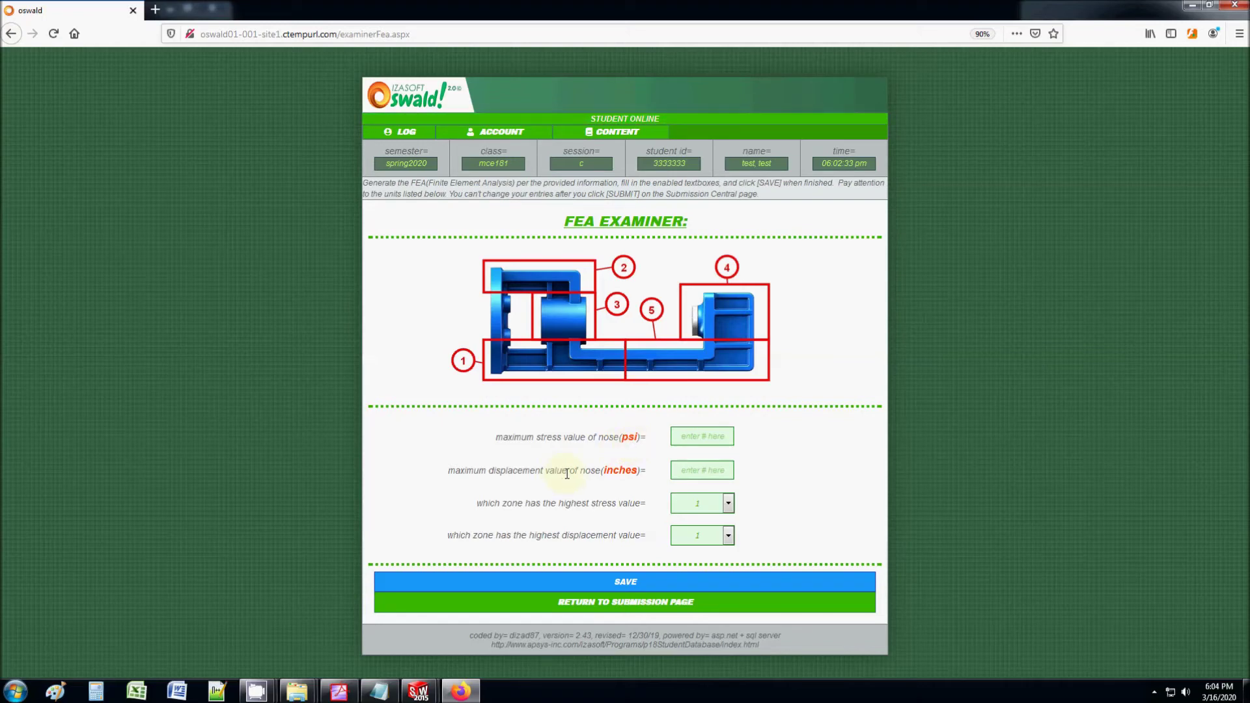
Switch to SOLIDWORKS, close the animation and view the ribless study's Stress1 plot, then return to the FEA Examiner
mouse_move(419, 691)
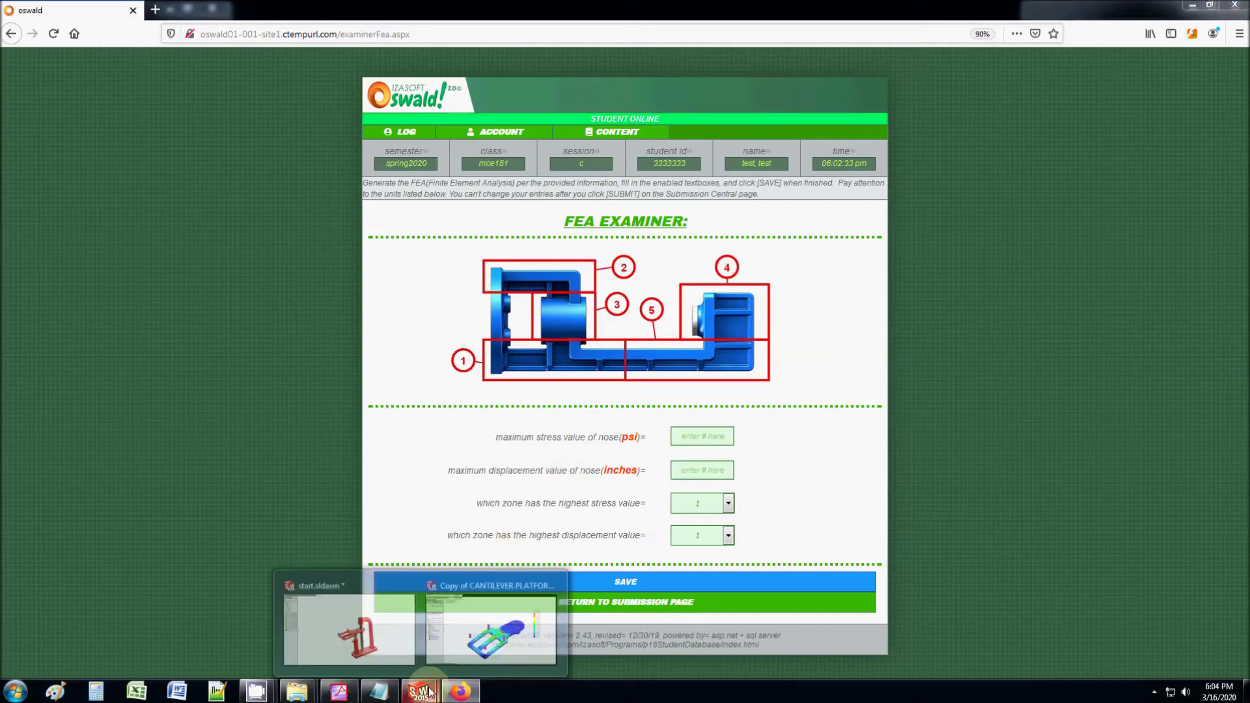
click(514, 618)
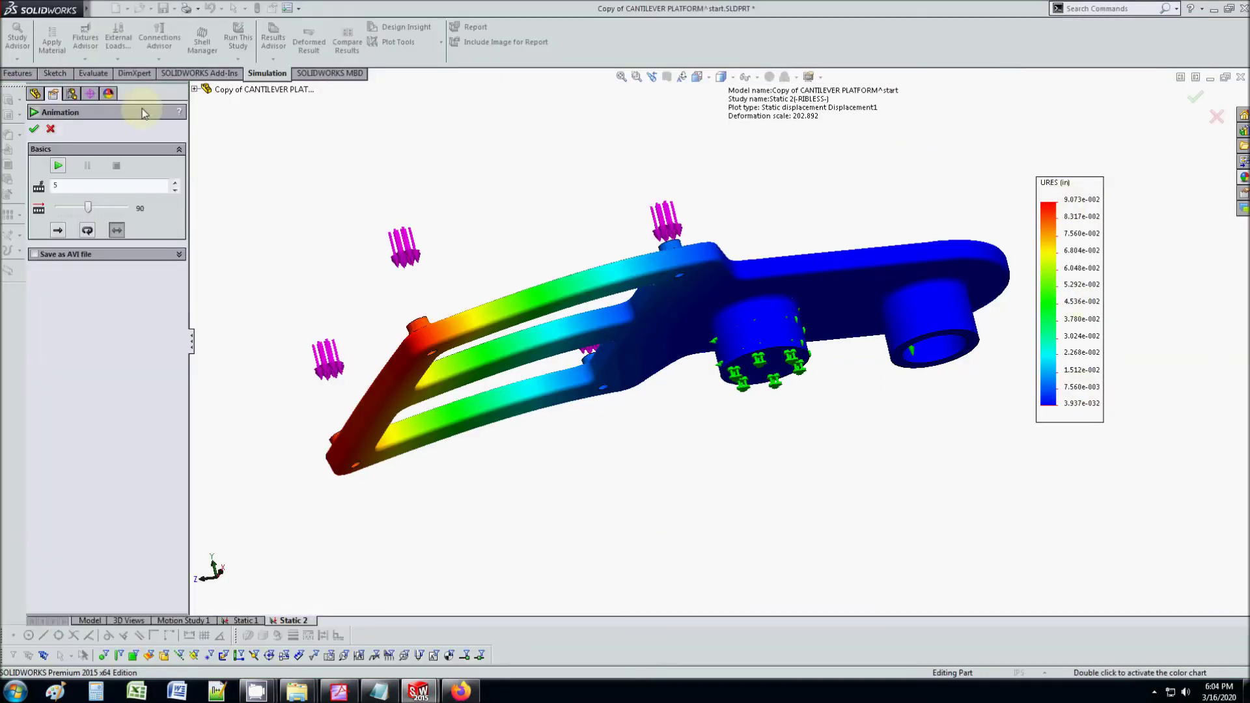
click(34, 128)
click(84, 397)
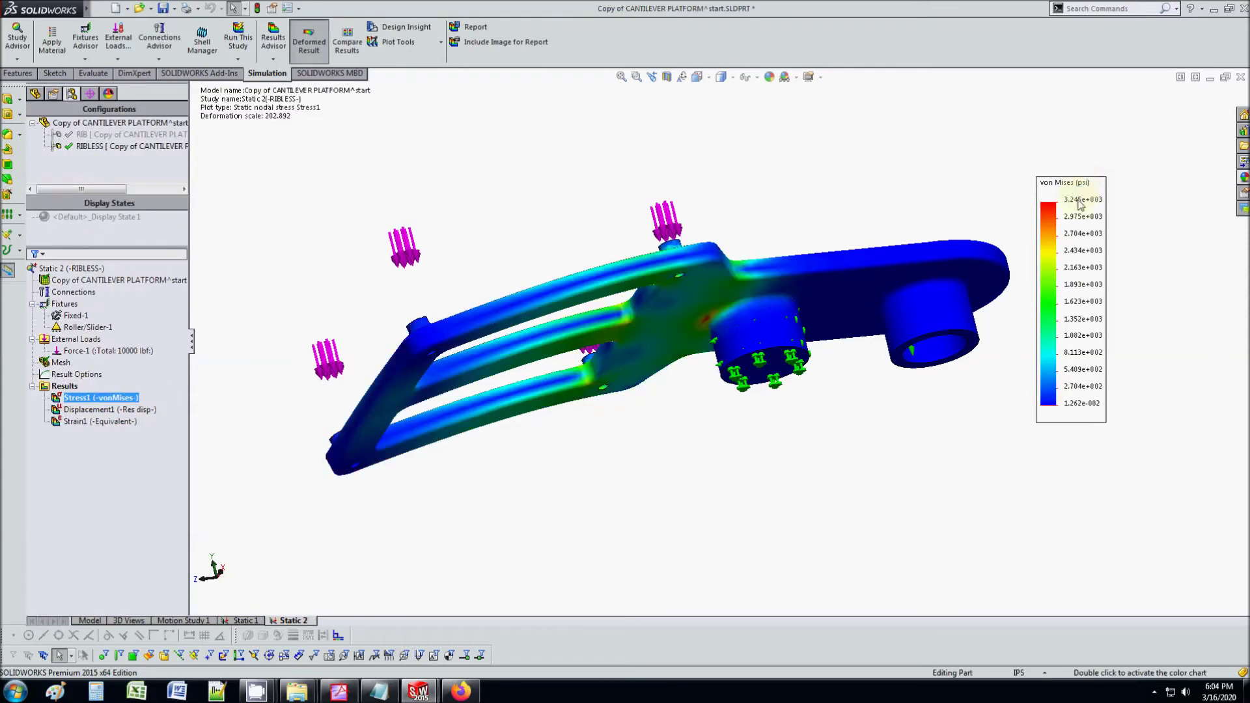
click(1213, 8)
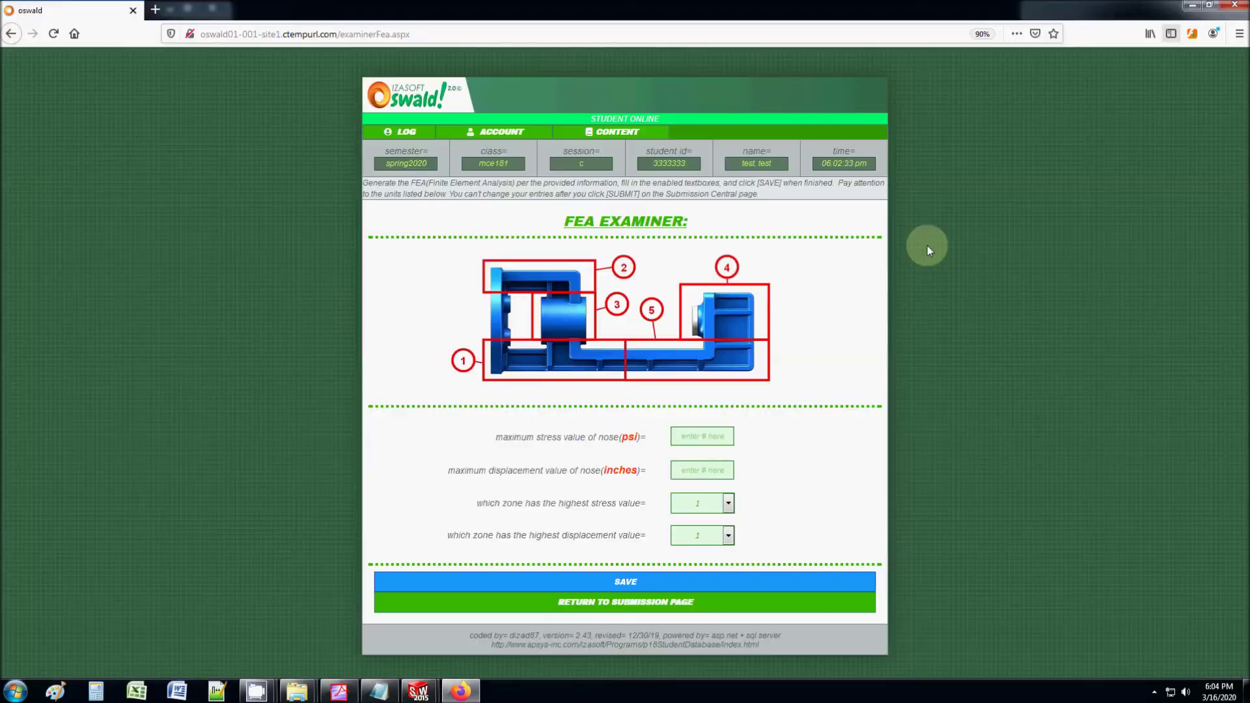
Check the zone choices for the highest stress value in the FEA Examiner, then return to the submission page
click(725, 505)
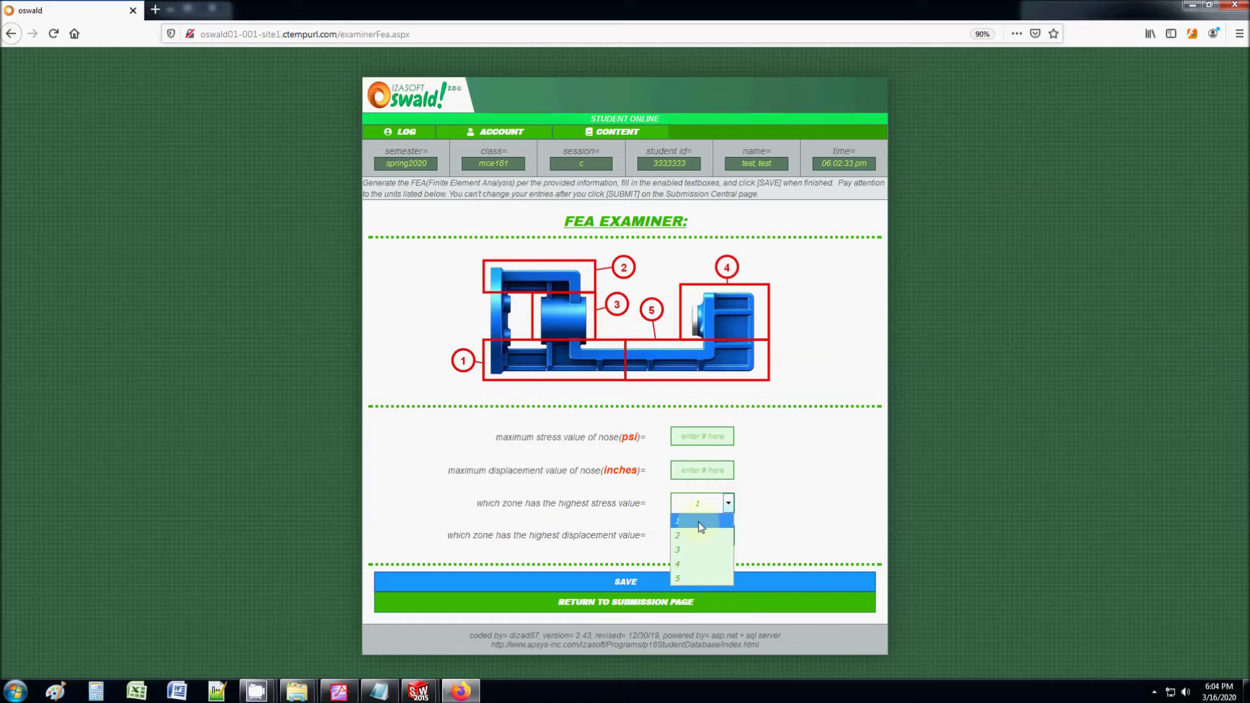
click(806, 289)
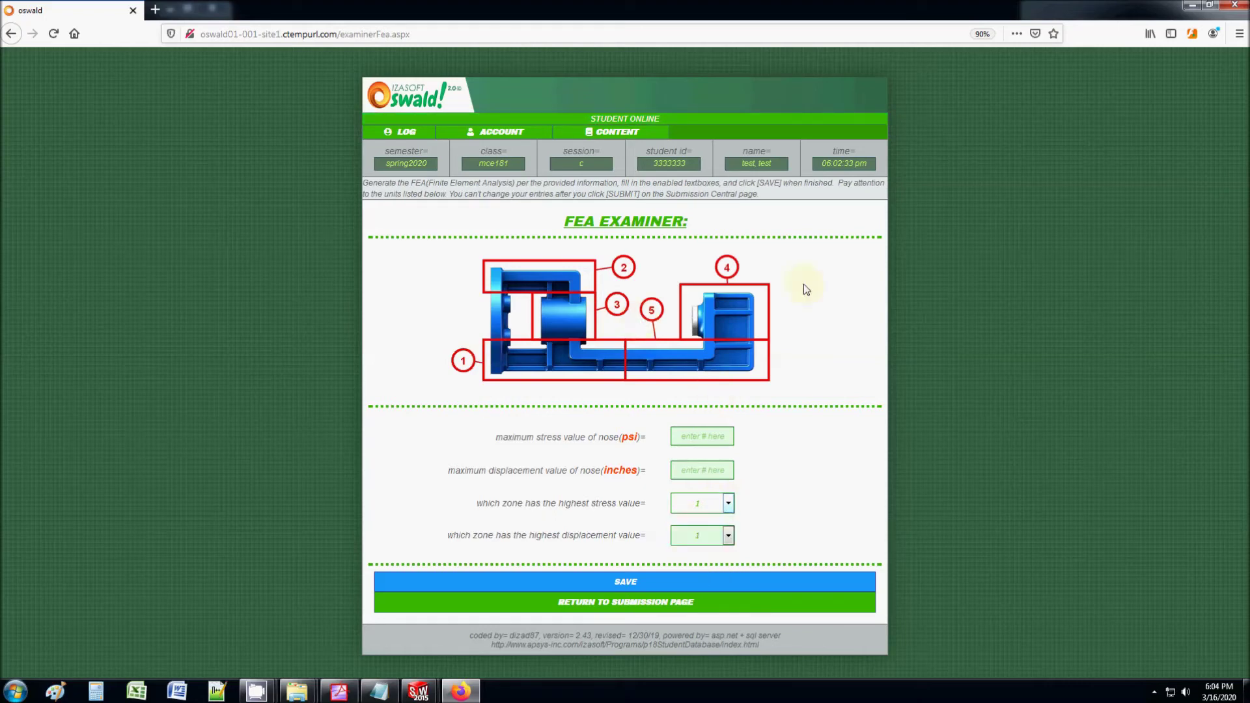
click(632, 602)
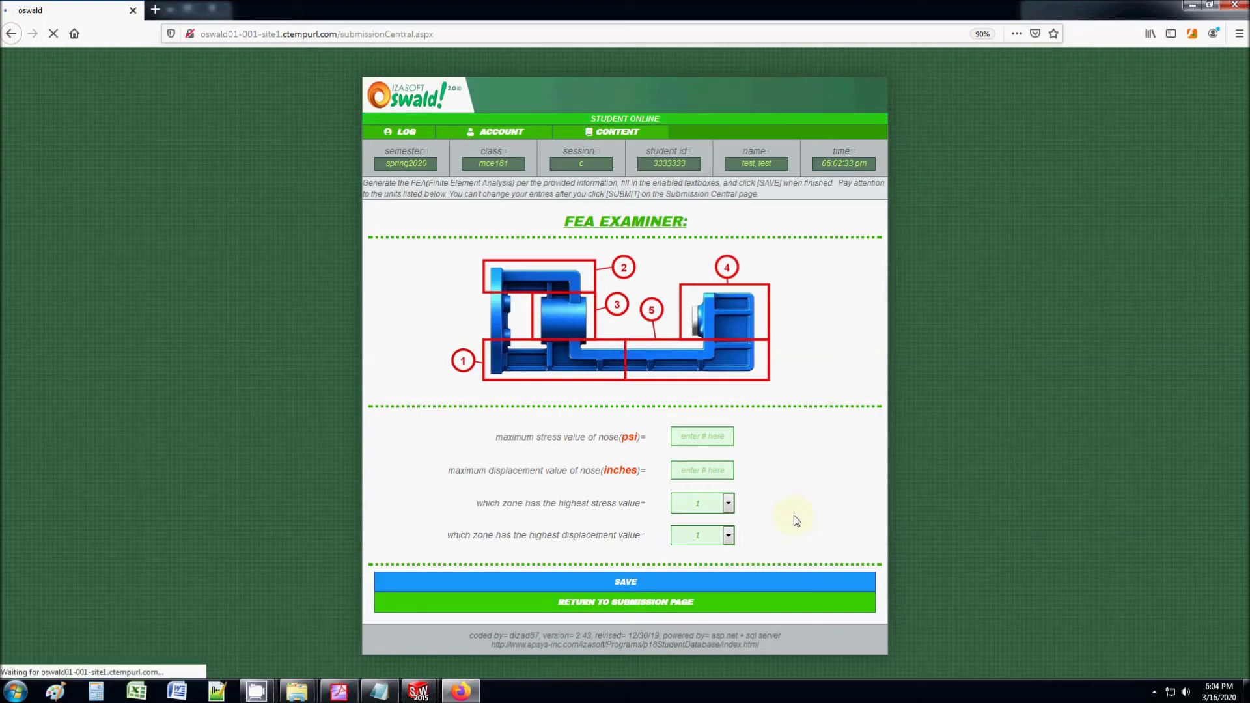
Examine the FEA report and animation upload requirements on the submission page, then switch back to the ribless study in SOLIDWORKS
scroll(752, 488, down, 10)
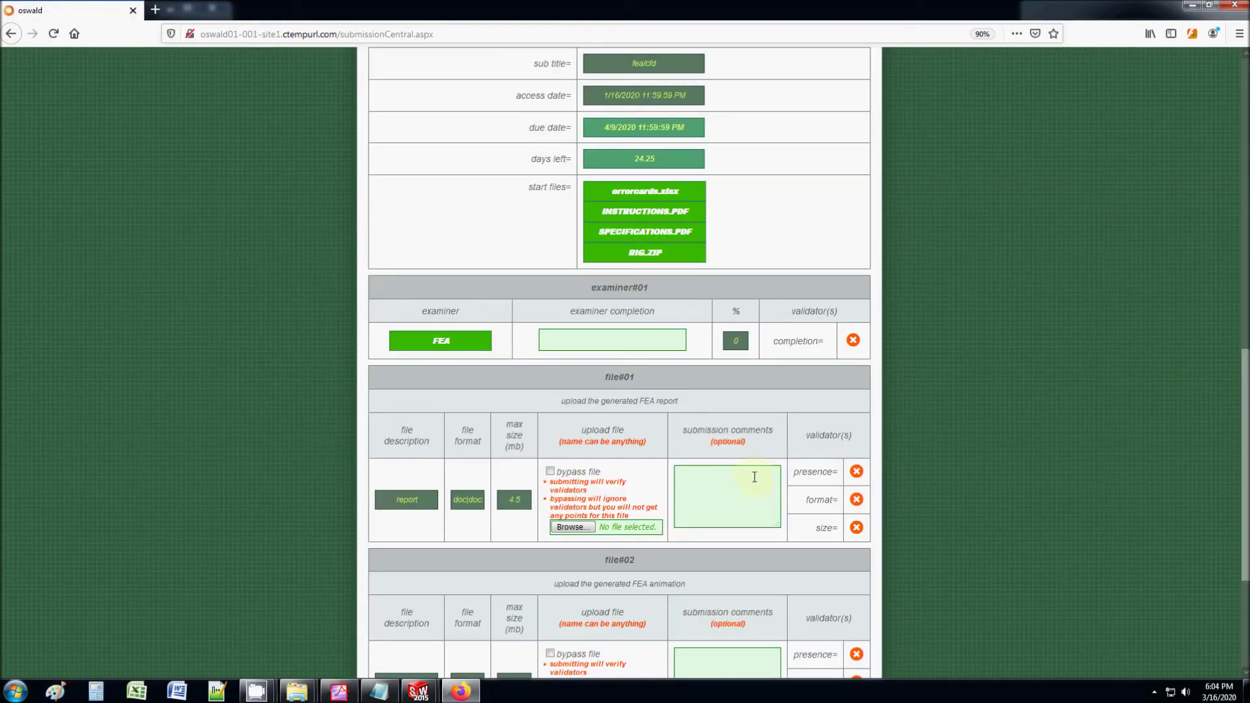
scroll(752, 476, down, 3)
scroll(748, 466, up, 2)
scroll(720, 455, down, 3)
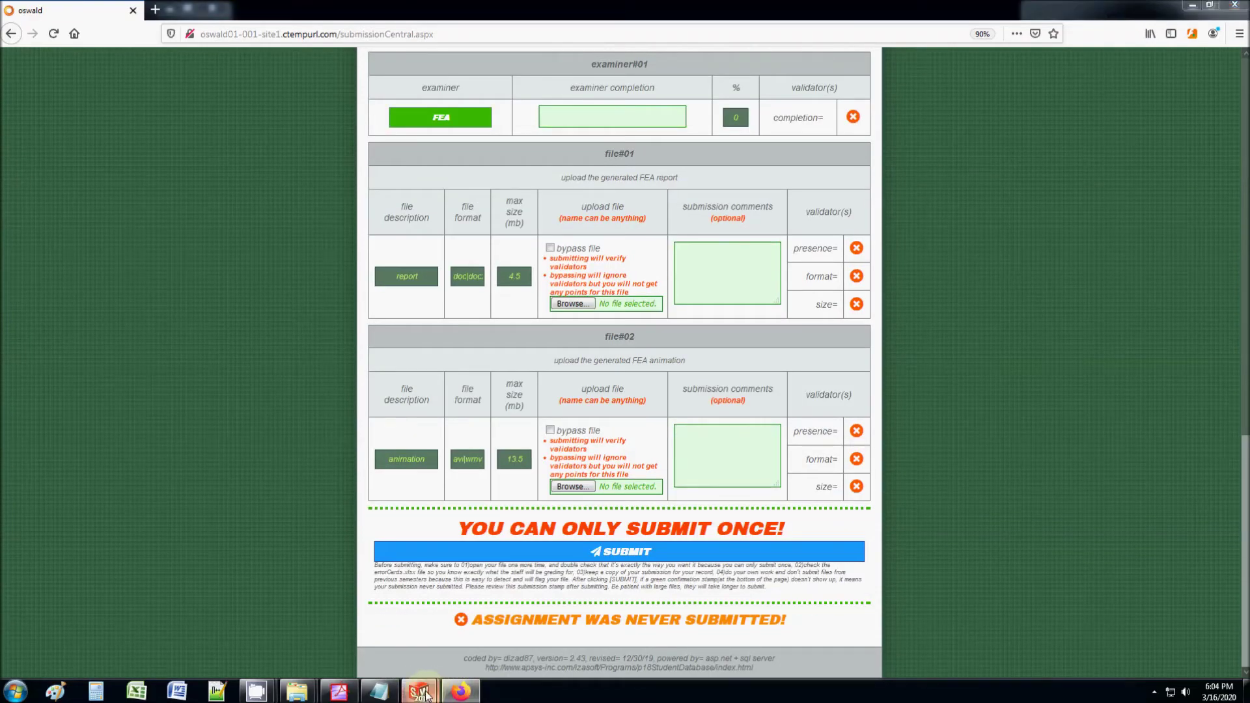
mouse_move(419, 691)
click(476, 640)
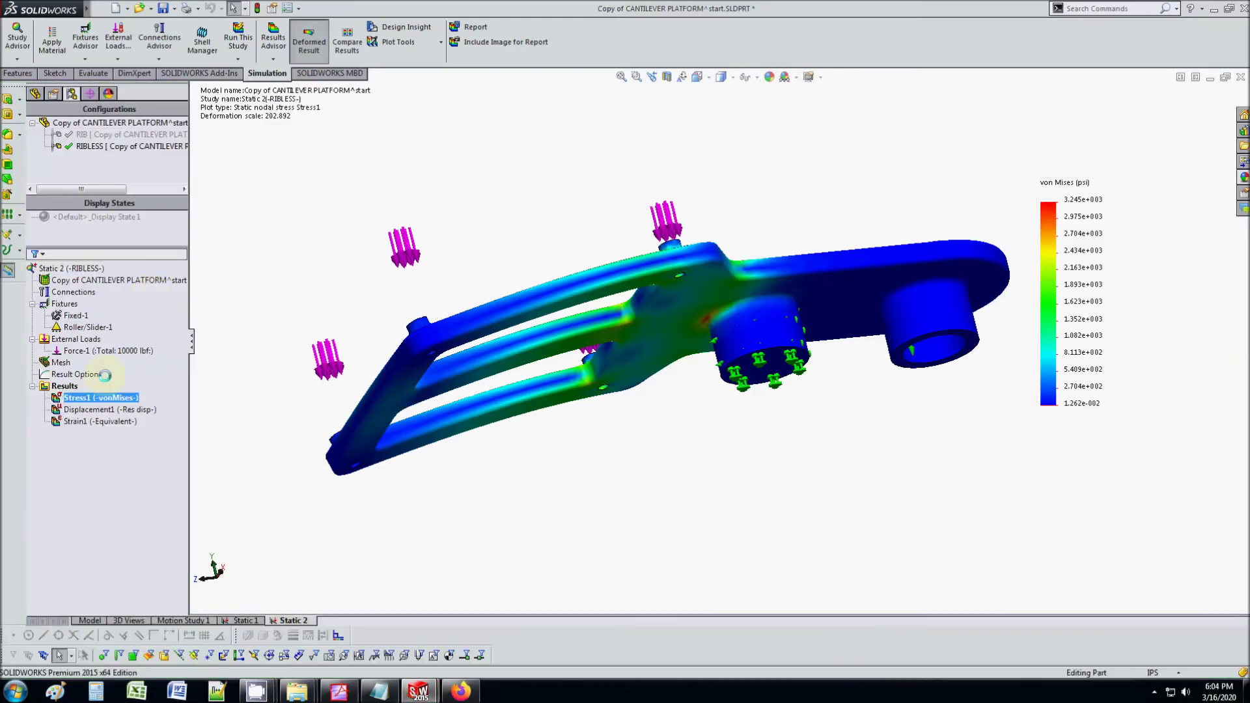
right_click(106, 397)
click(130, 451)
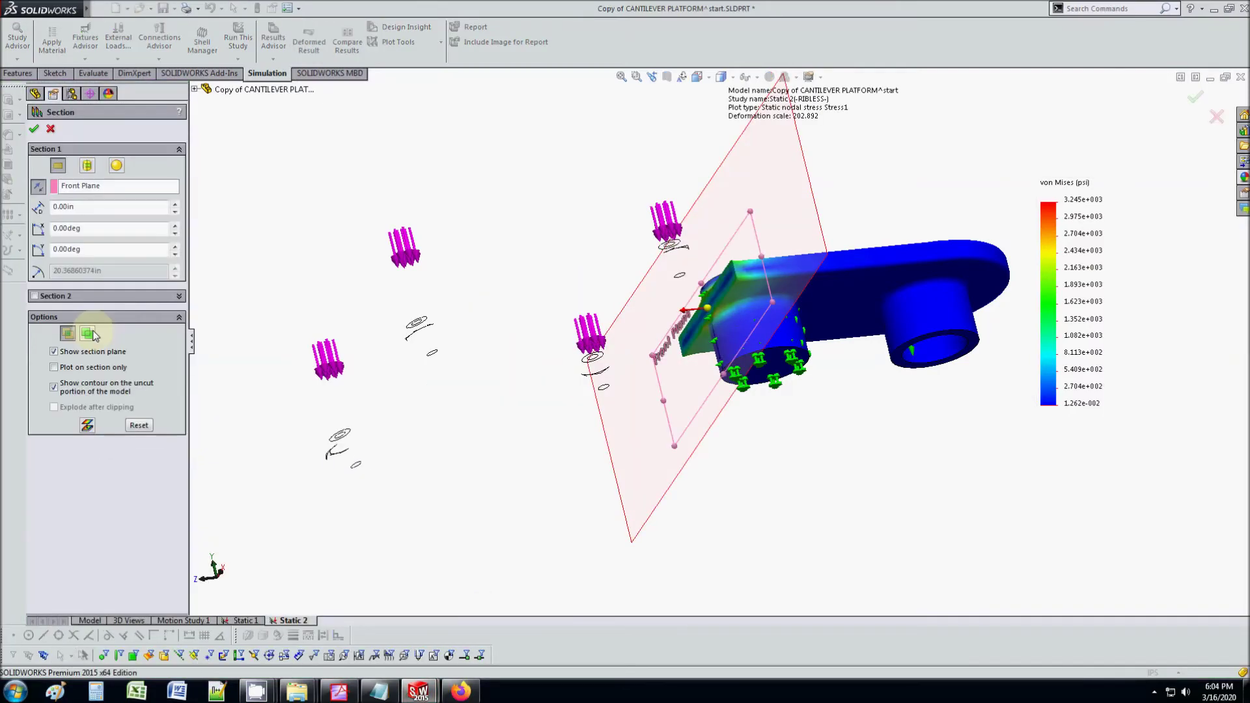
click(88, 333)
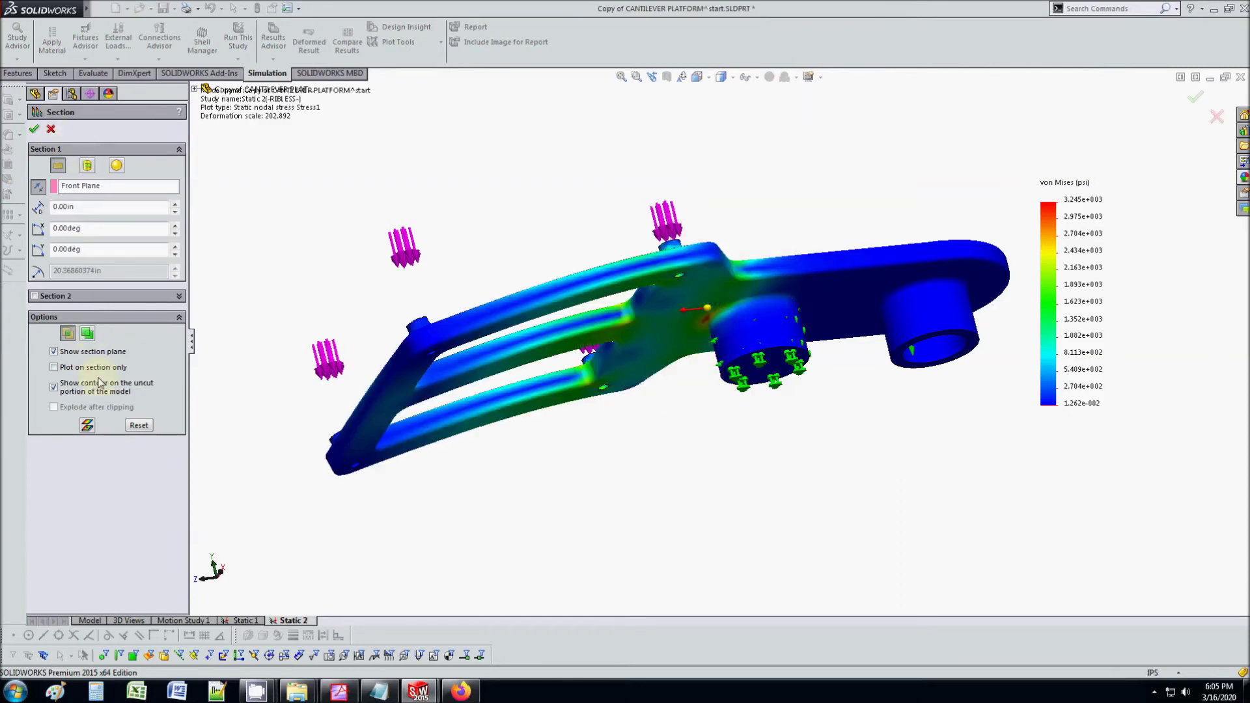
key(Return)
Open the animation settings for the ribless study's Stress1 plot and close them
right_click(98, 397)
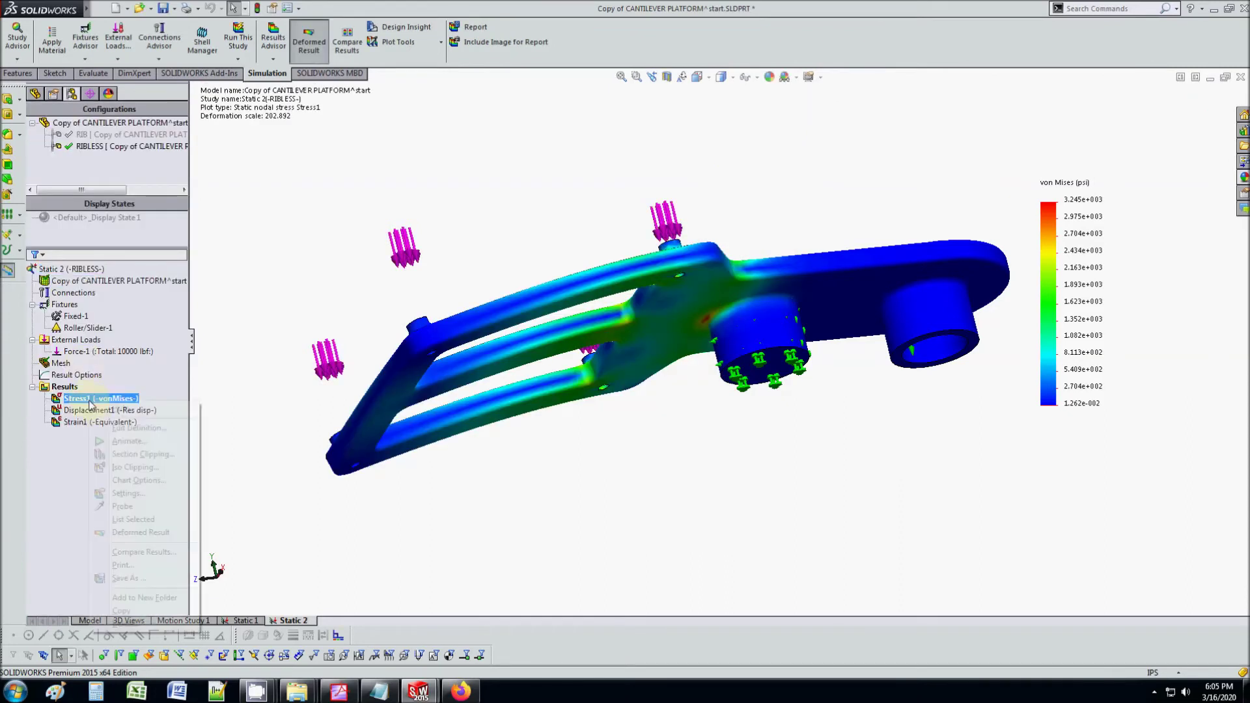
click(125, 443)
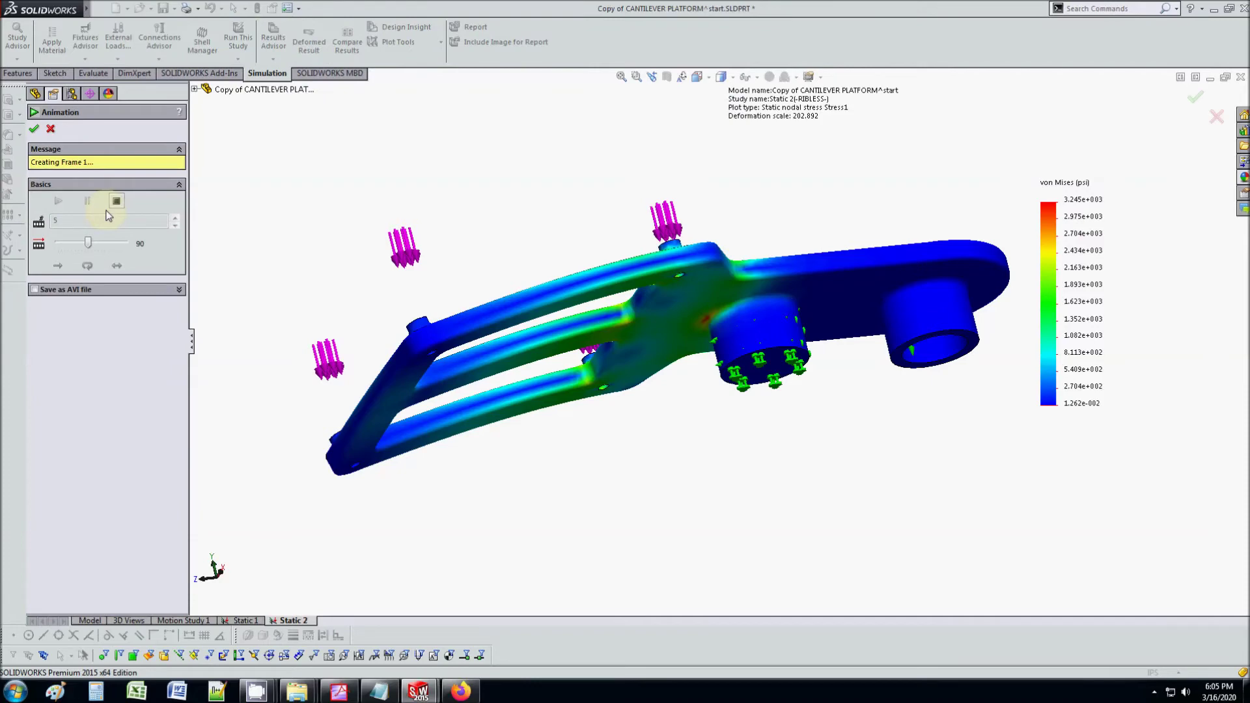
click(51, 130)
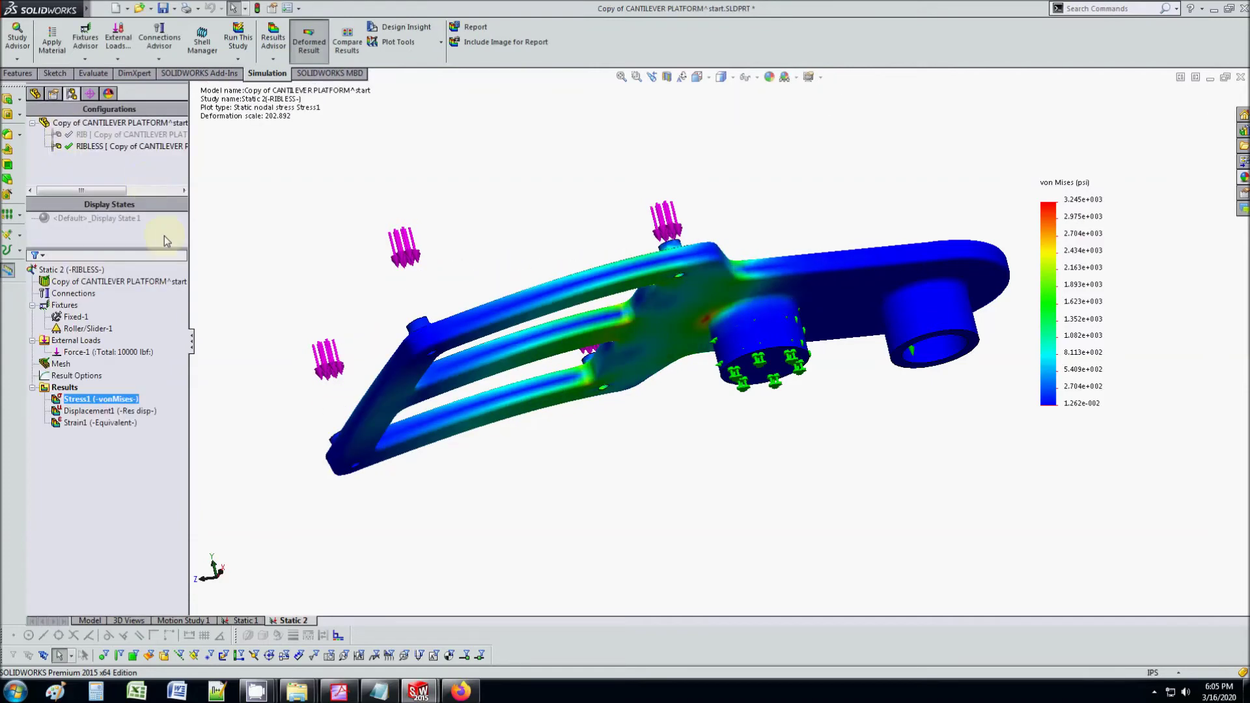
Open the ribless study's report options and look through the report sections, then switch to the instructions PDF in Adobe Acrobat
click(476, 28)
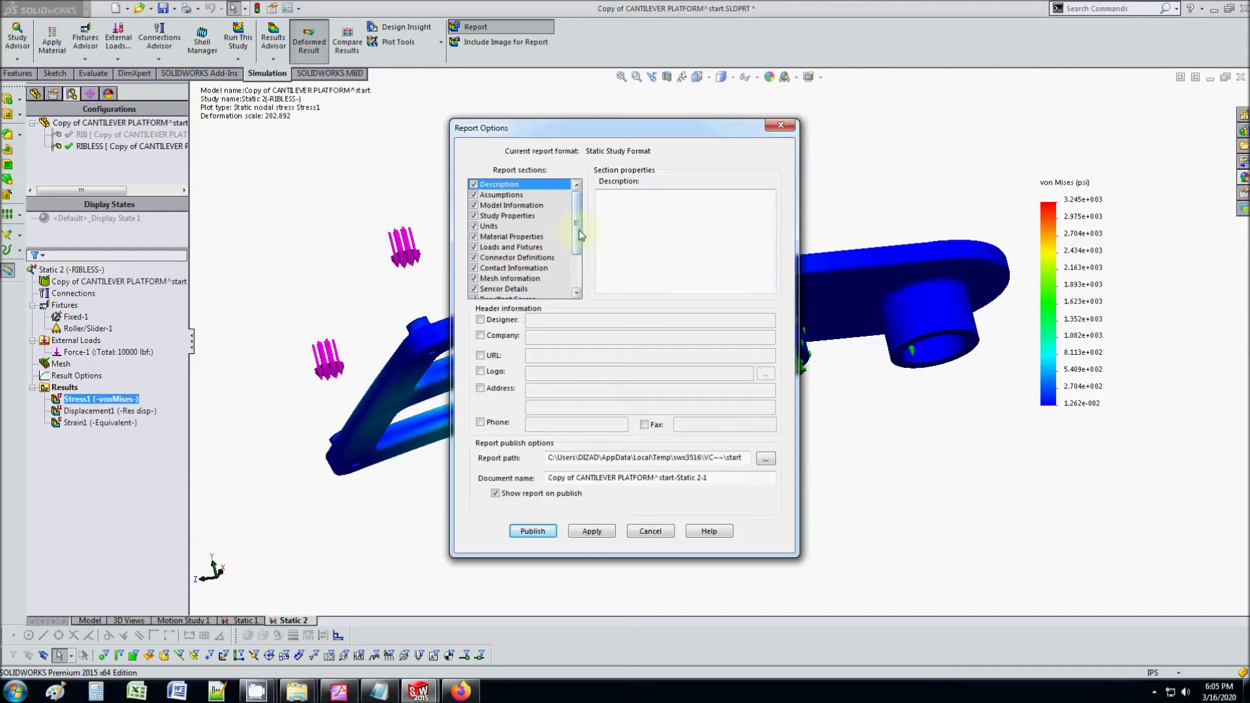
scroll(580, 250, down, 2)
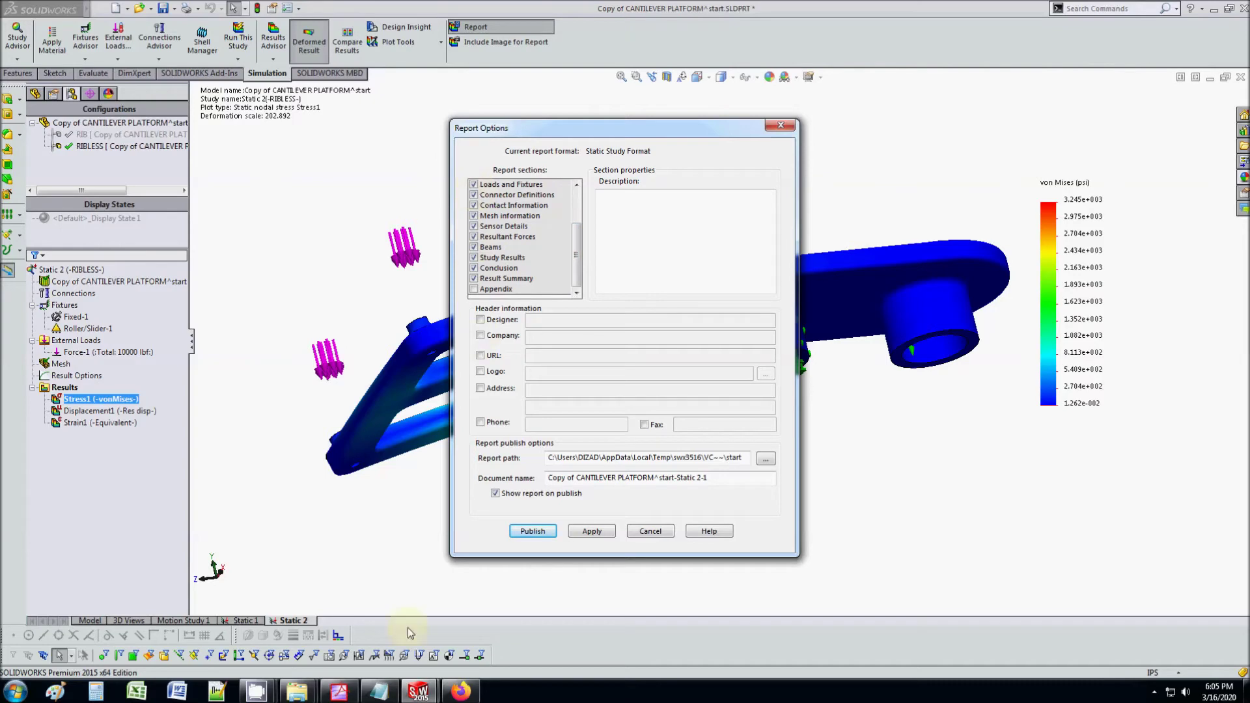
click(337, 691)
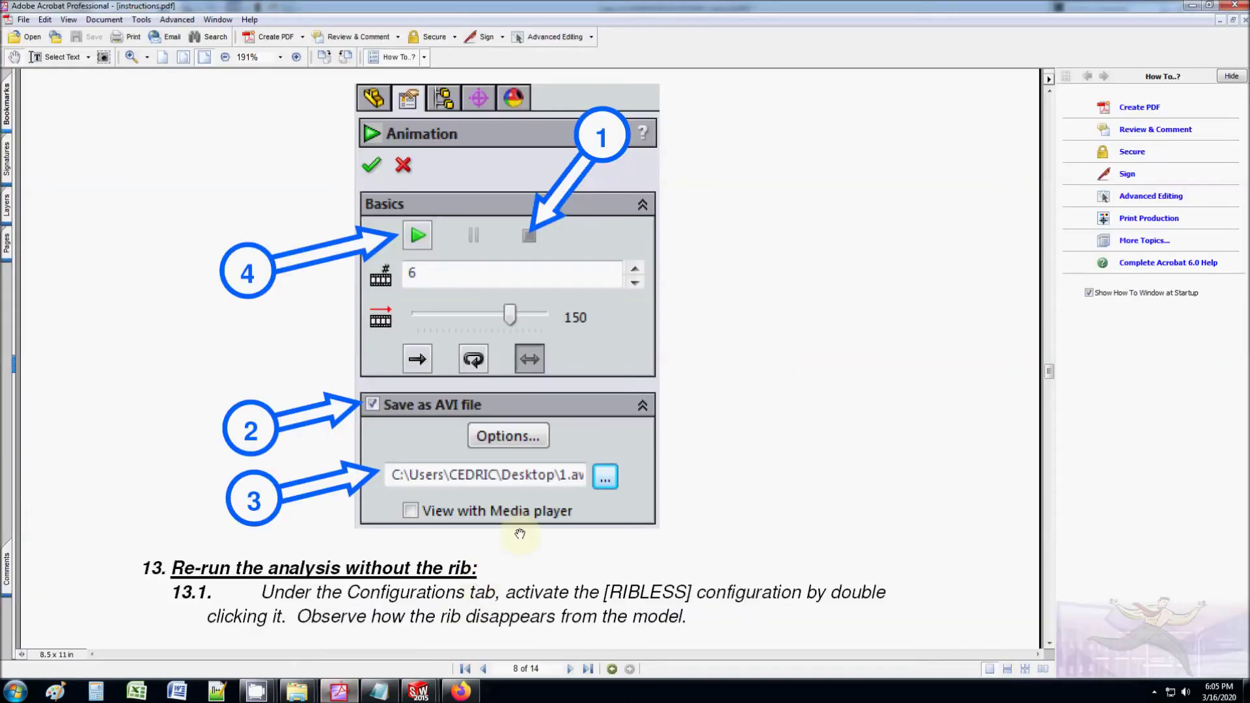
Following the report instructions in the PDF, fill in the Designer header field in SOLIDWORKS and publish the ribless study's report
scroll(632, 511, down, 5)
scroll(631, 510, down, 10)
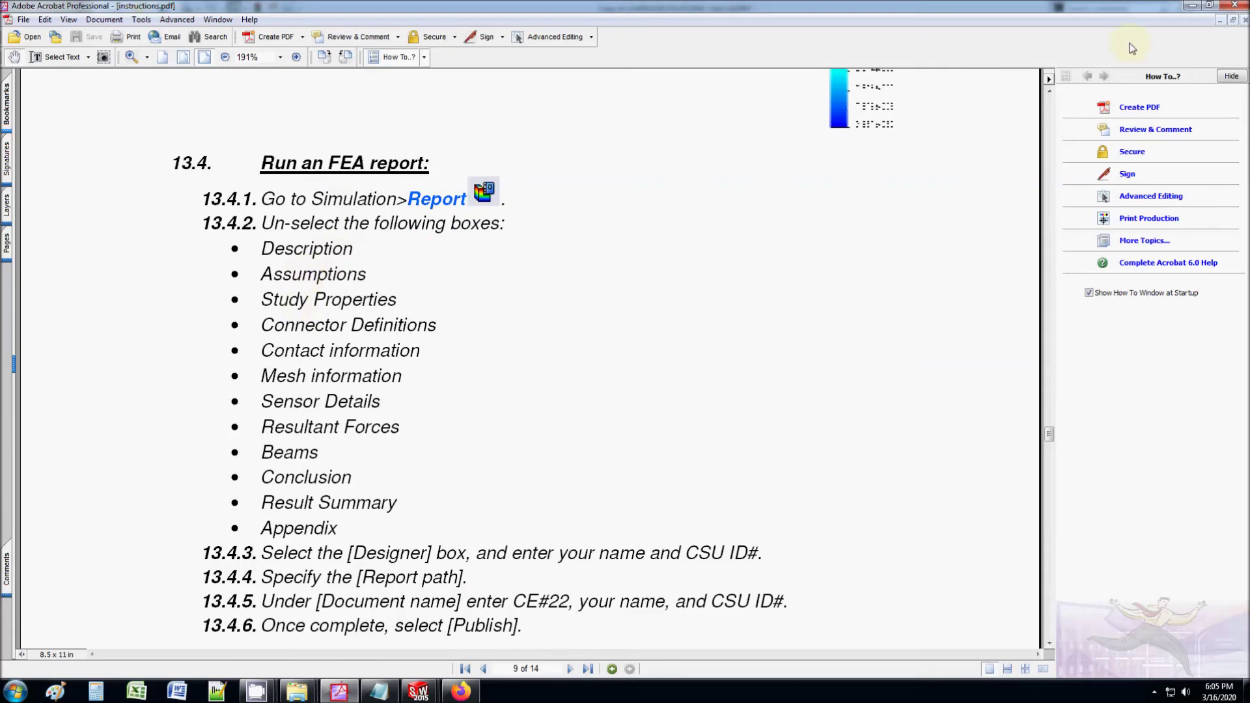
click(1191, 6)
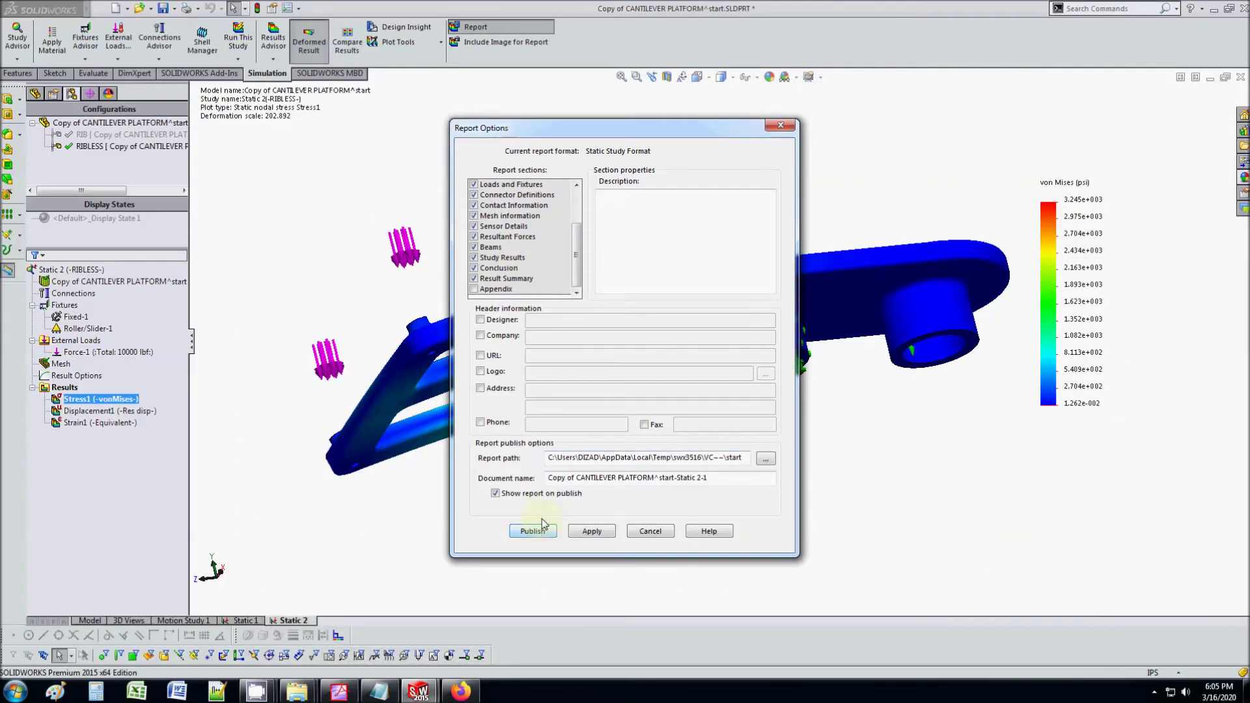
click(481, 320)
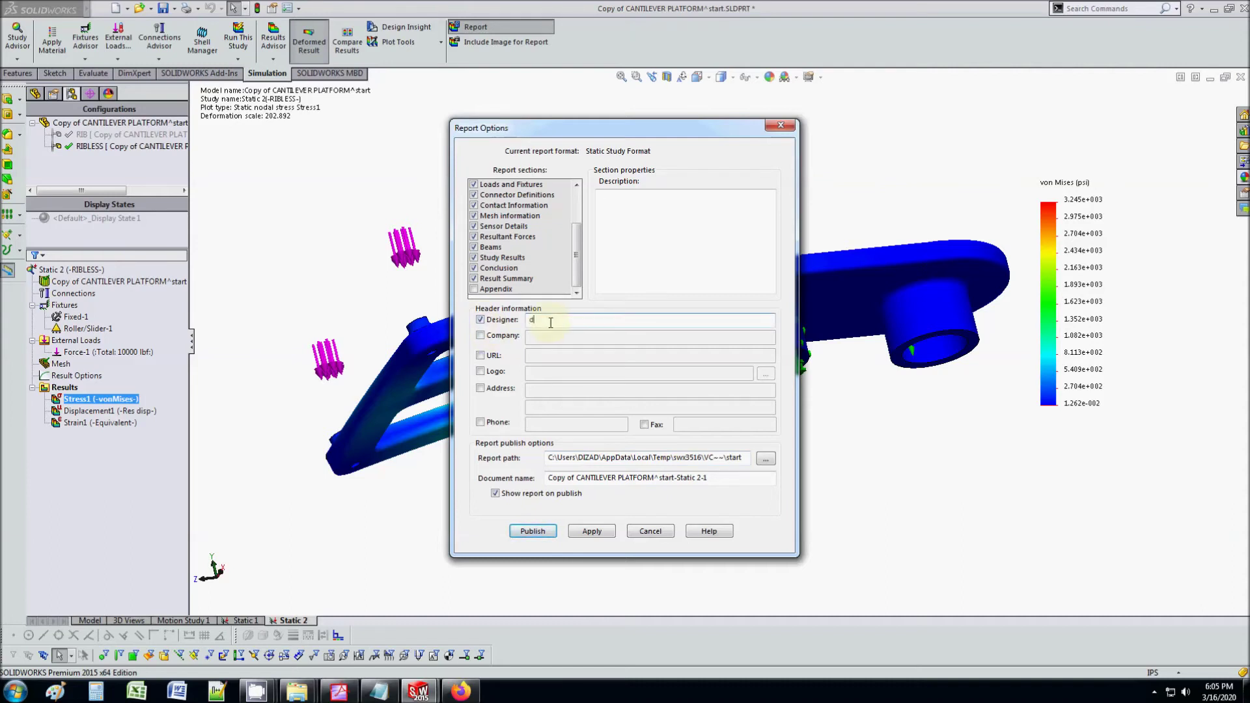
click(530, 531)
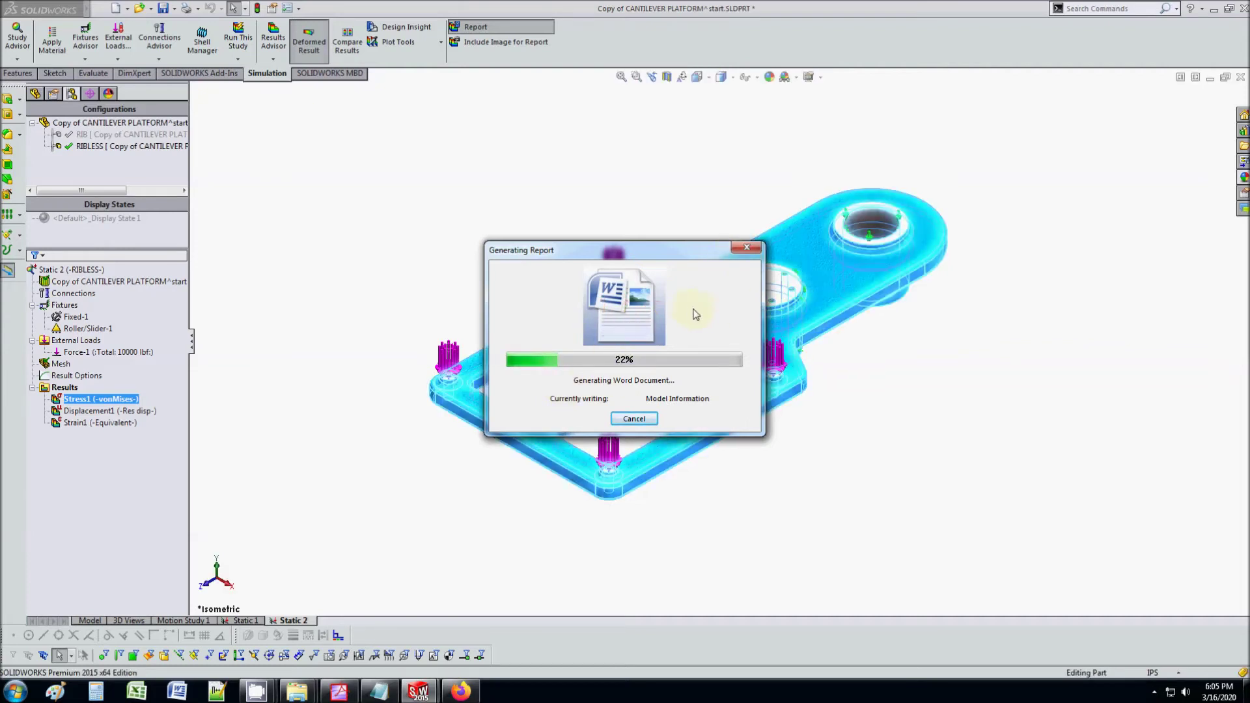
Open the sample report end.docx from the ce22-fea project folder and look through its model, fixture, load and study results sections
mouse_move(300, 696)
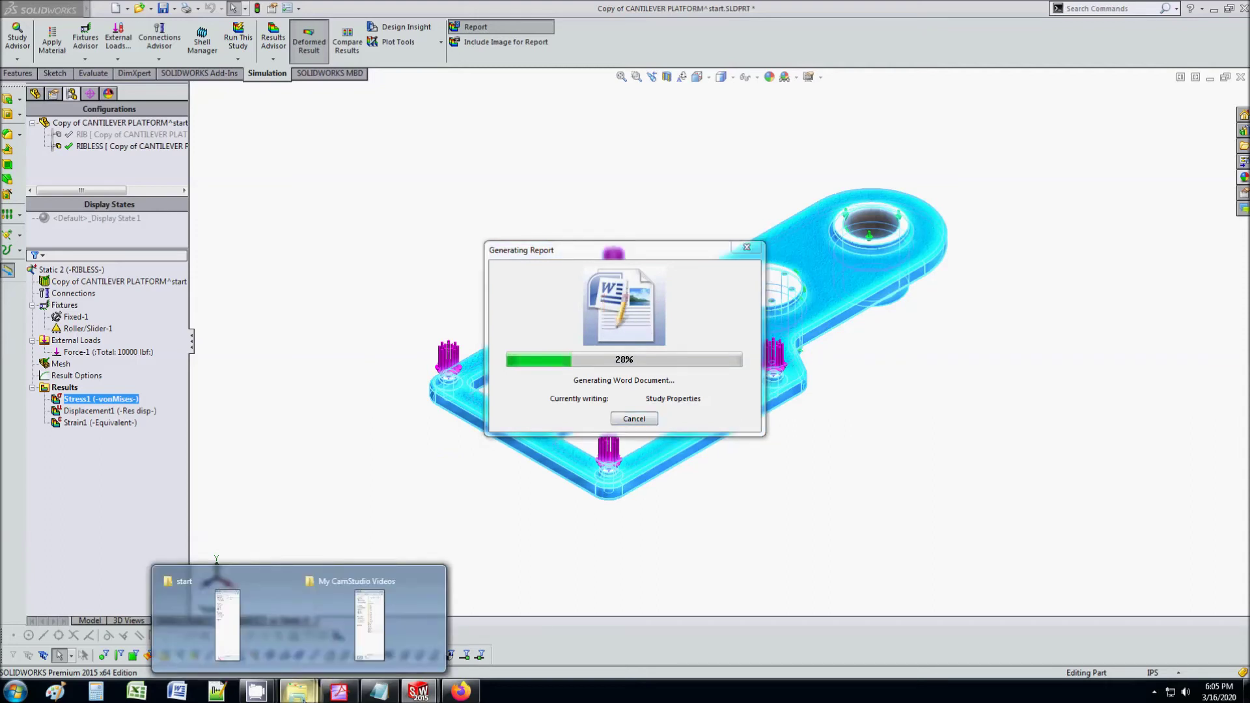
click(239, 629)
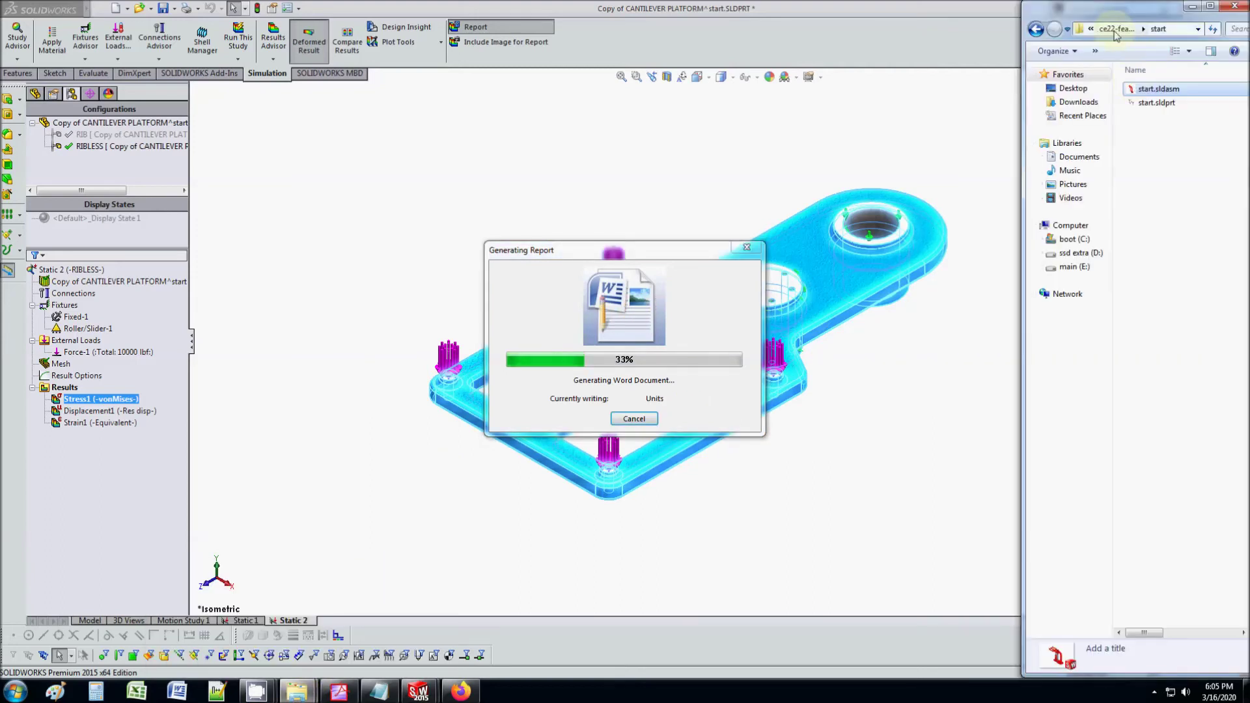
click(1115, 32)
double_click(1156, 89)
double_click(1158, 188)
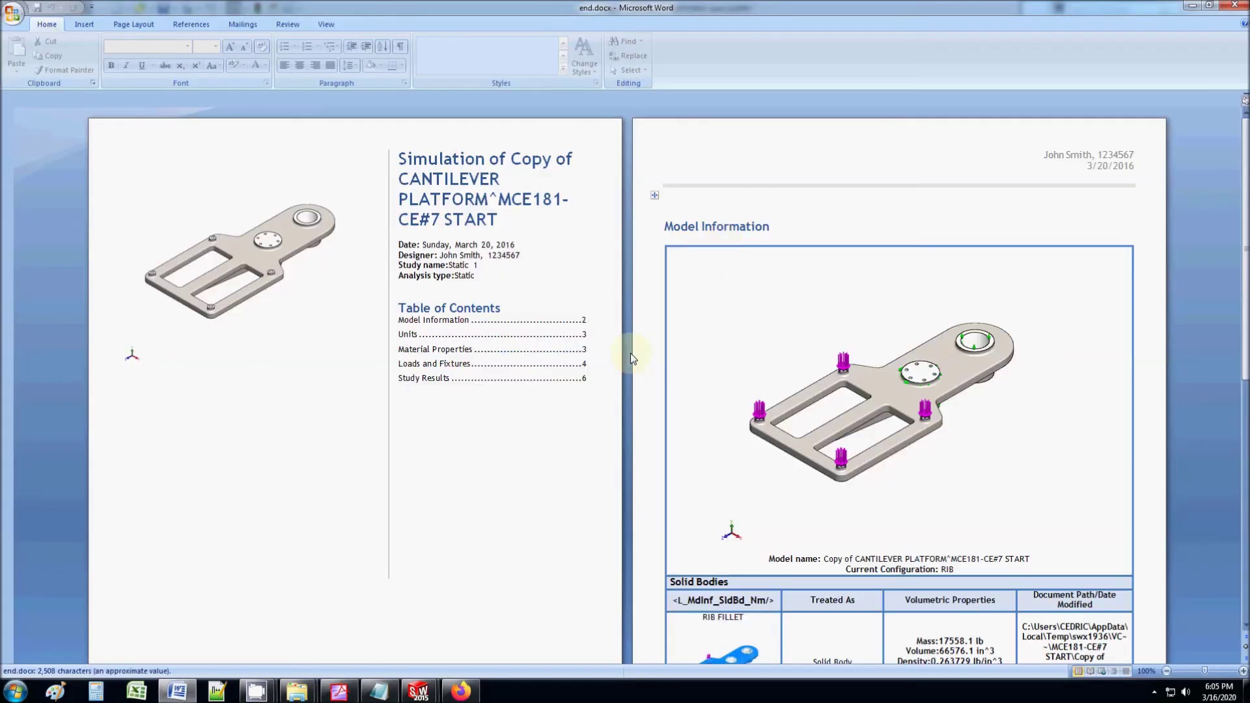
scroll(630, 353, down, 20)
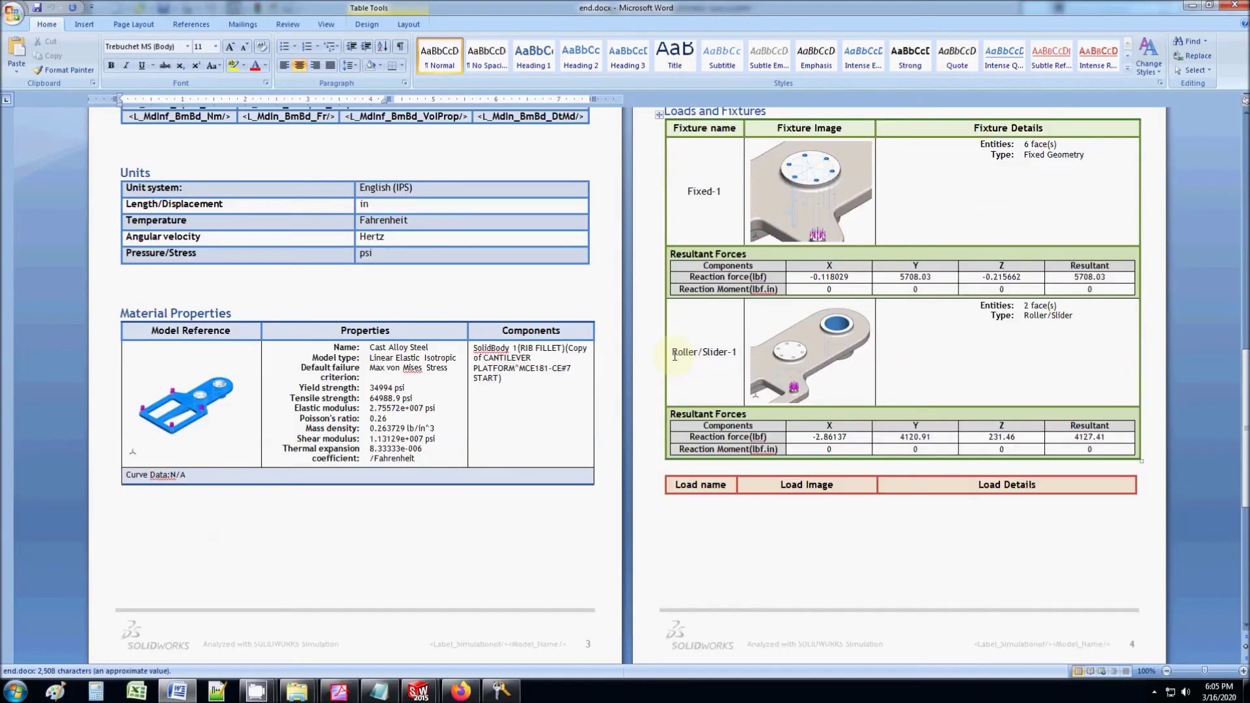
scroll(674, 355, down, 10)
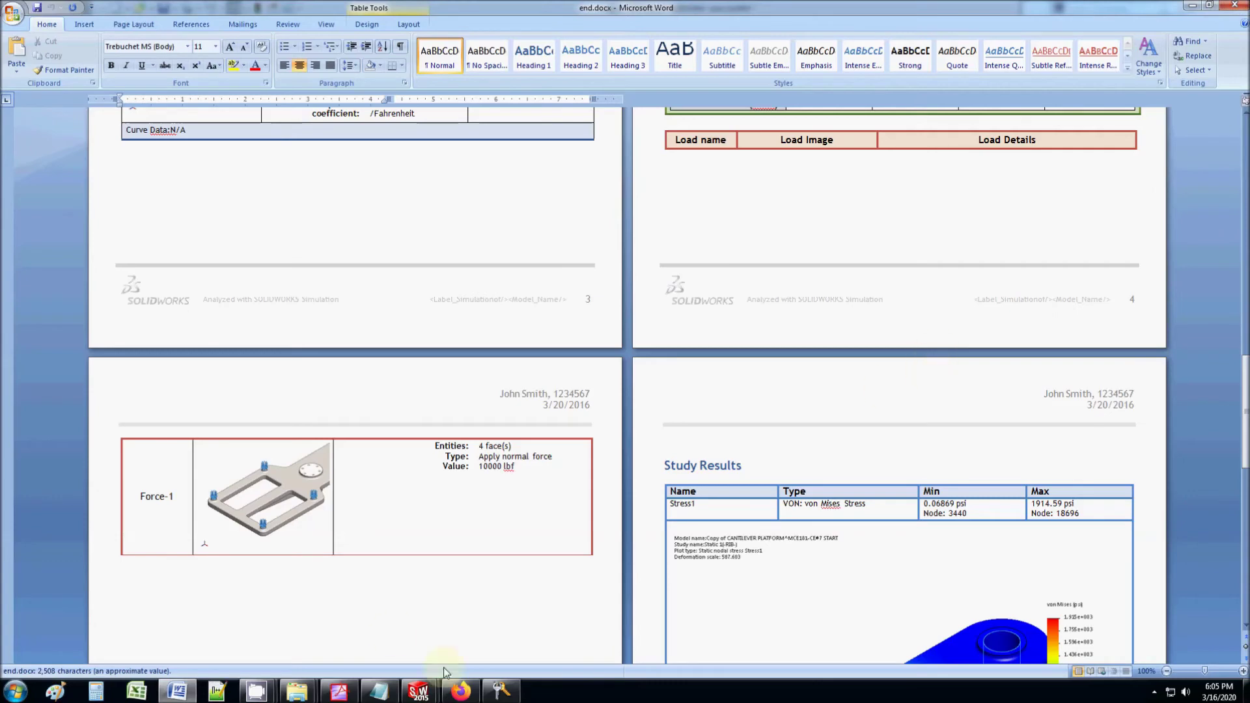
Switch to the submission page in Firefox, check the FEA report file chooser without selecting a file, and review the upload sections
click(460, 690)
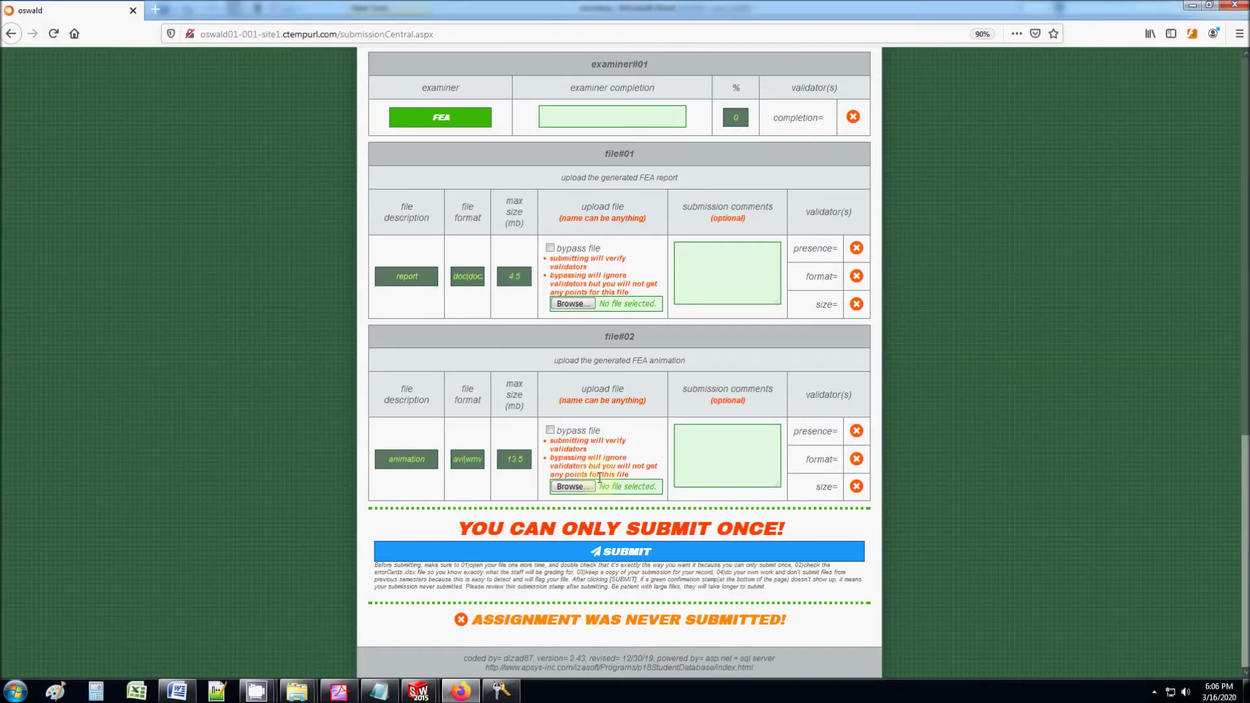
click(573, 304)
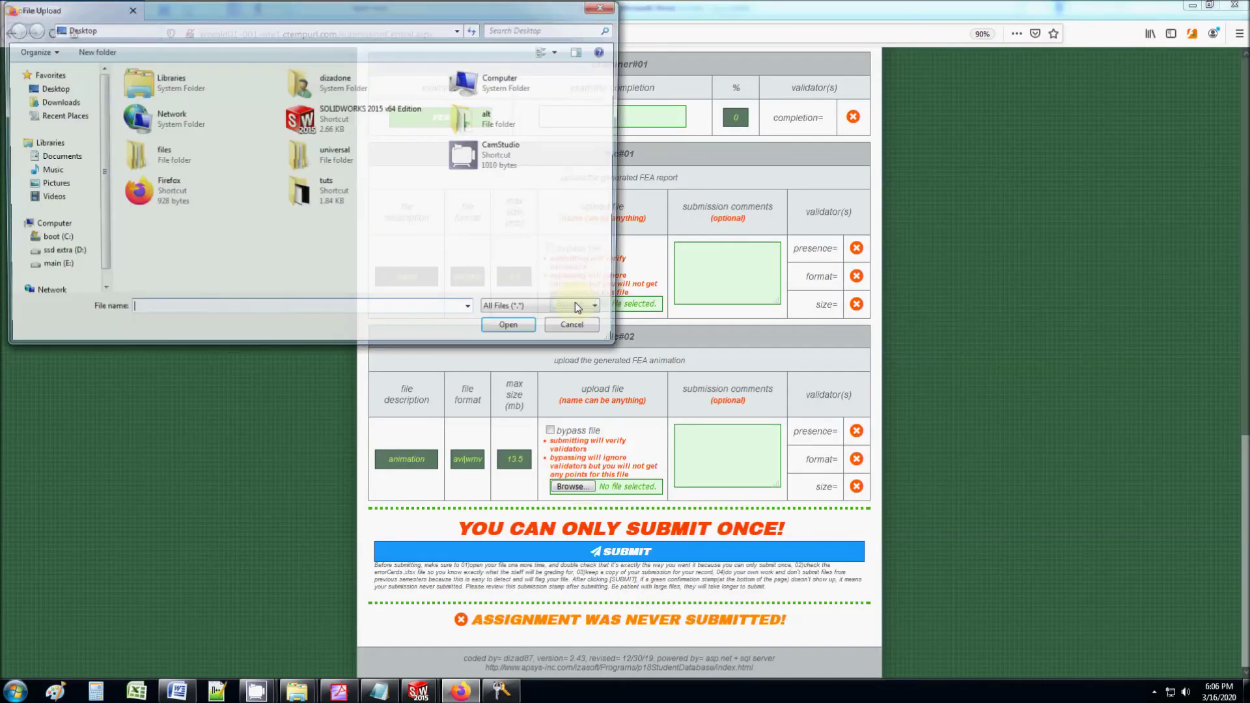
click(578, 326)
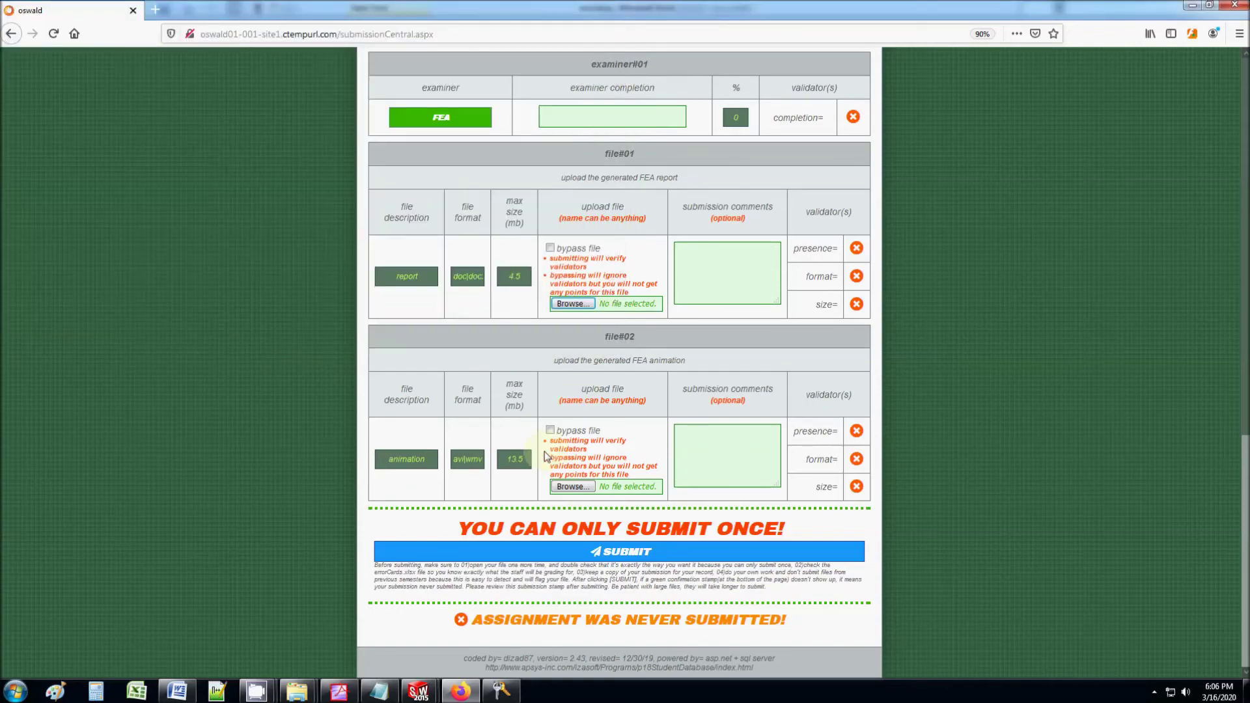
scroll(547, 459, up, 4)
scroll(462, 519, down, 3)
scroll(462, 519, down, 1)
scroll(517, 459, up, 1)
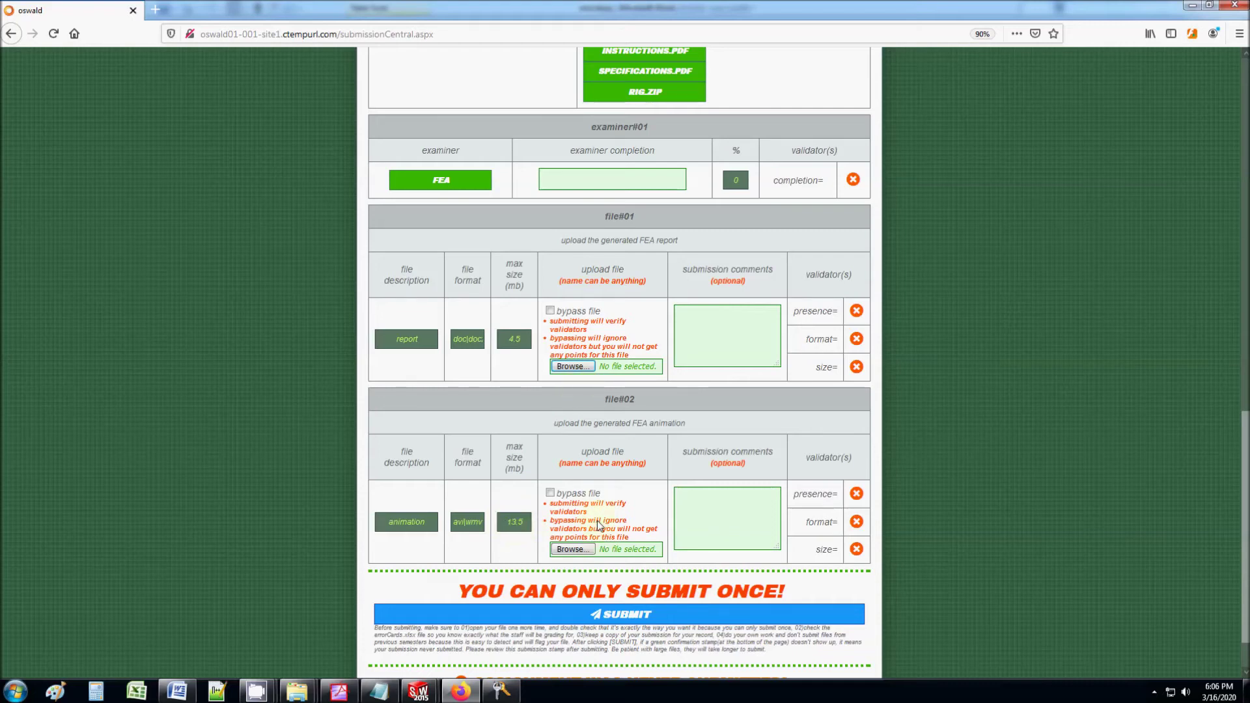
Review section 13.4 on running an FEA report and its annotated report options in the instructions PDF in Adobe Acrobat
click(339, 691)
scroll(604, 537, up, 10)
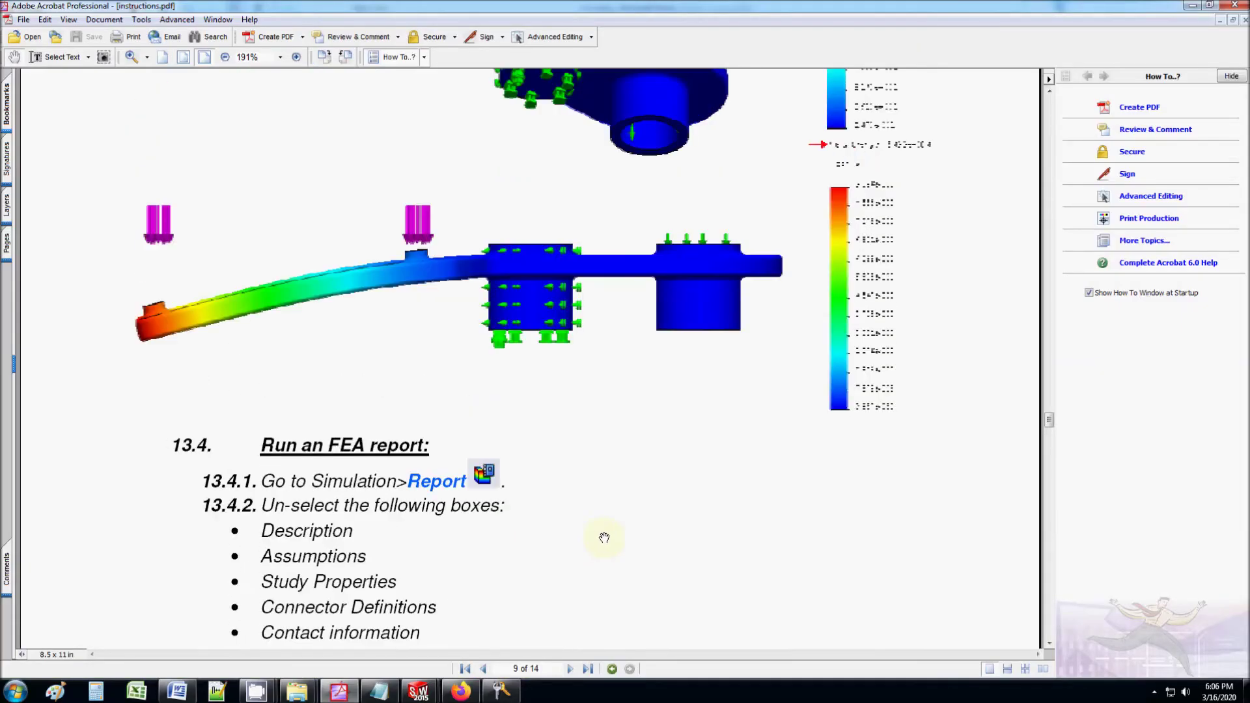
scroll(604, 541, down, 10)
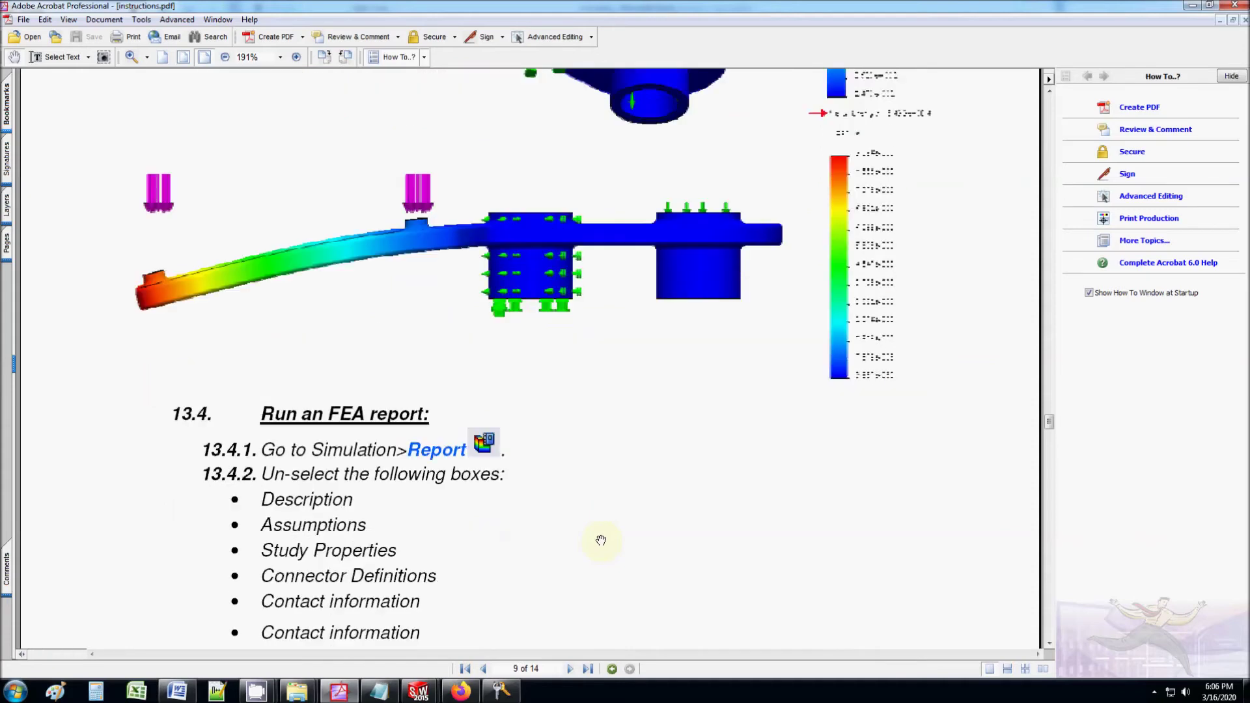
scroll(600, 532, down, 6)
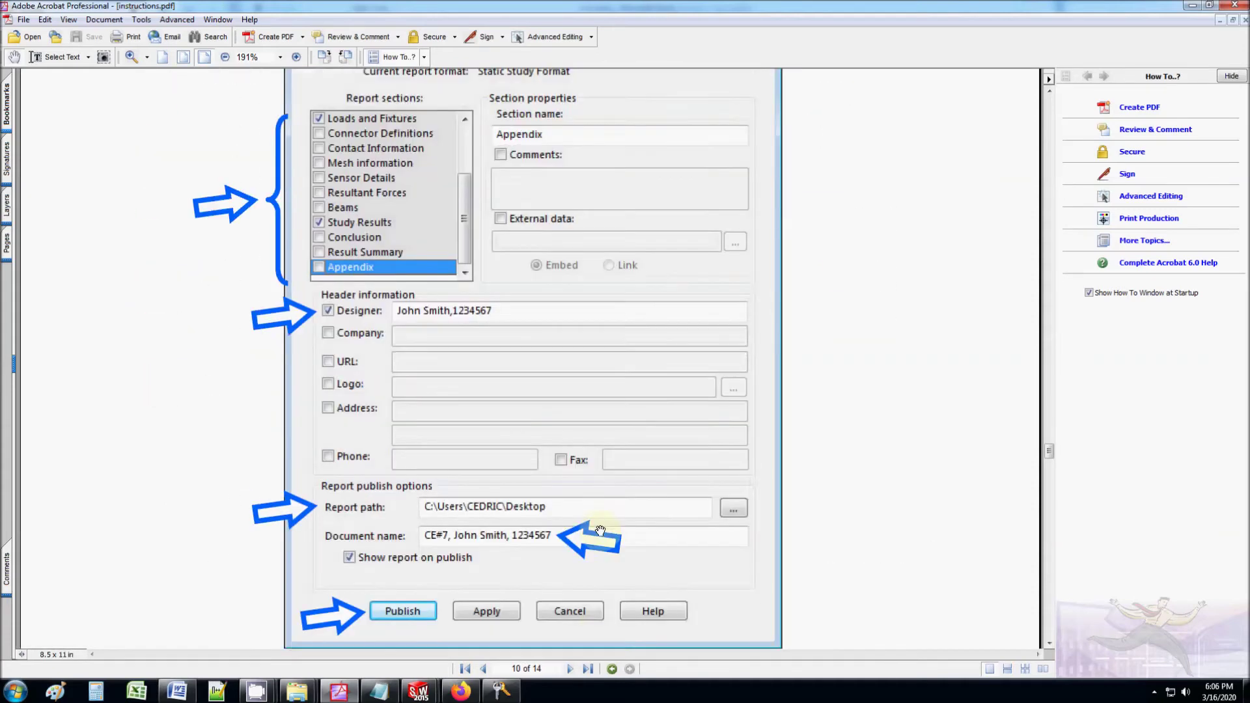
click(224, 58)
click(224, 57)
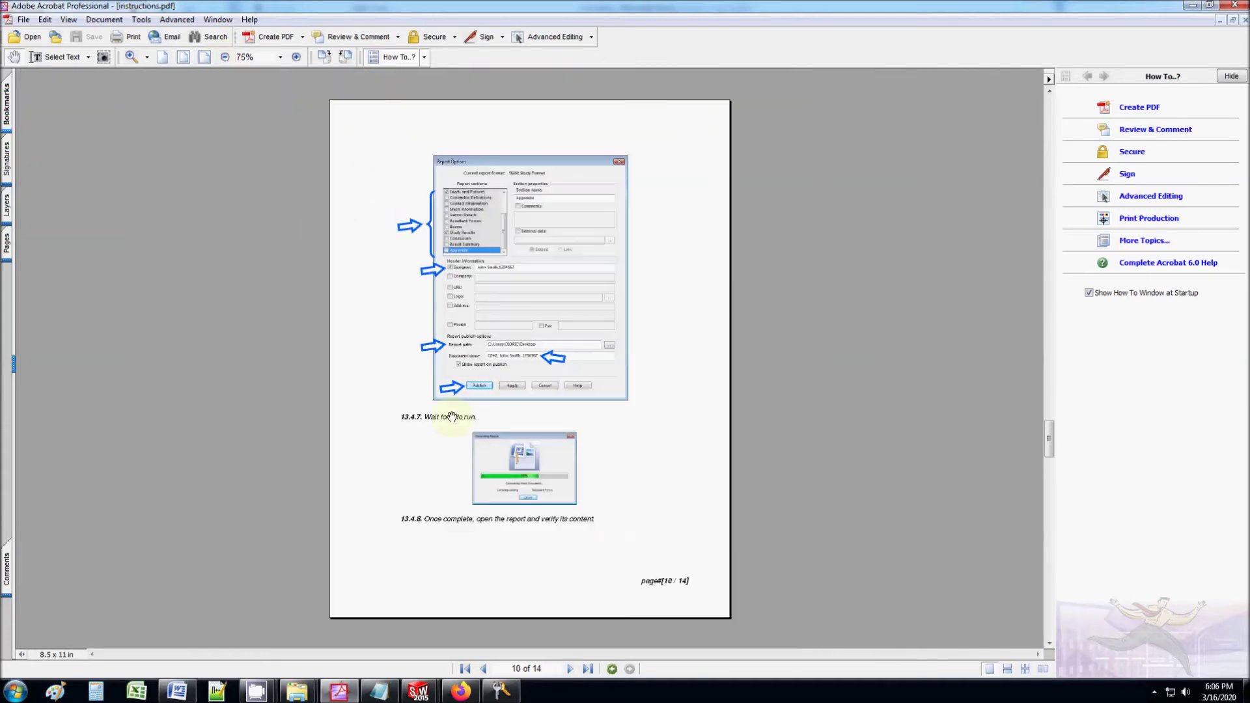
scroll(452, 416, down, 10)
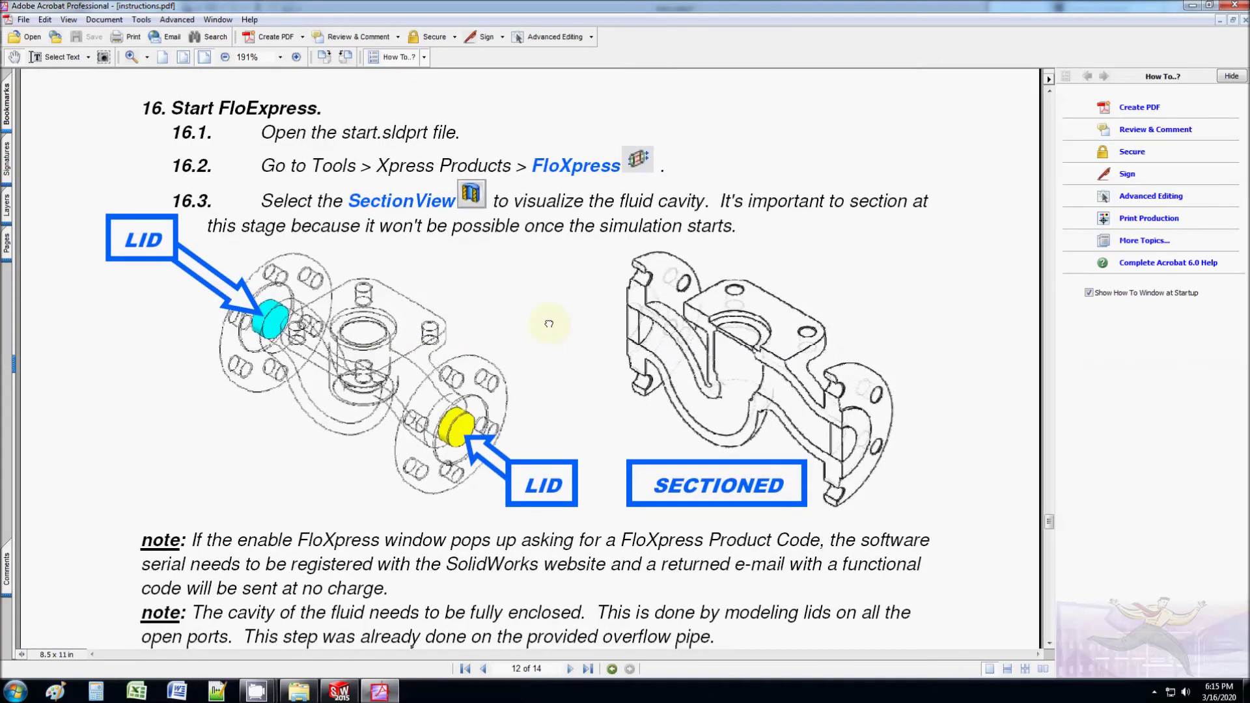
Read the section 16 FloXpress instructions in the PDF, then switch to SOLIDWORKS and locate the FloXpress command among the Xpress Products
drag(549, 321, 553, 349)
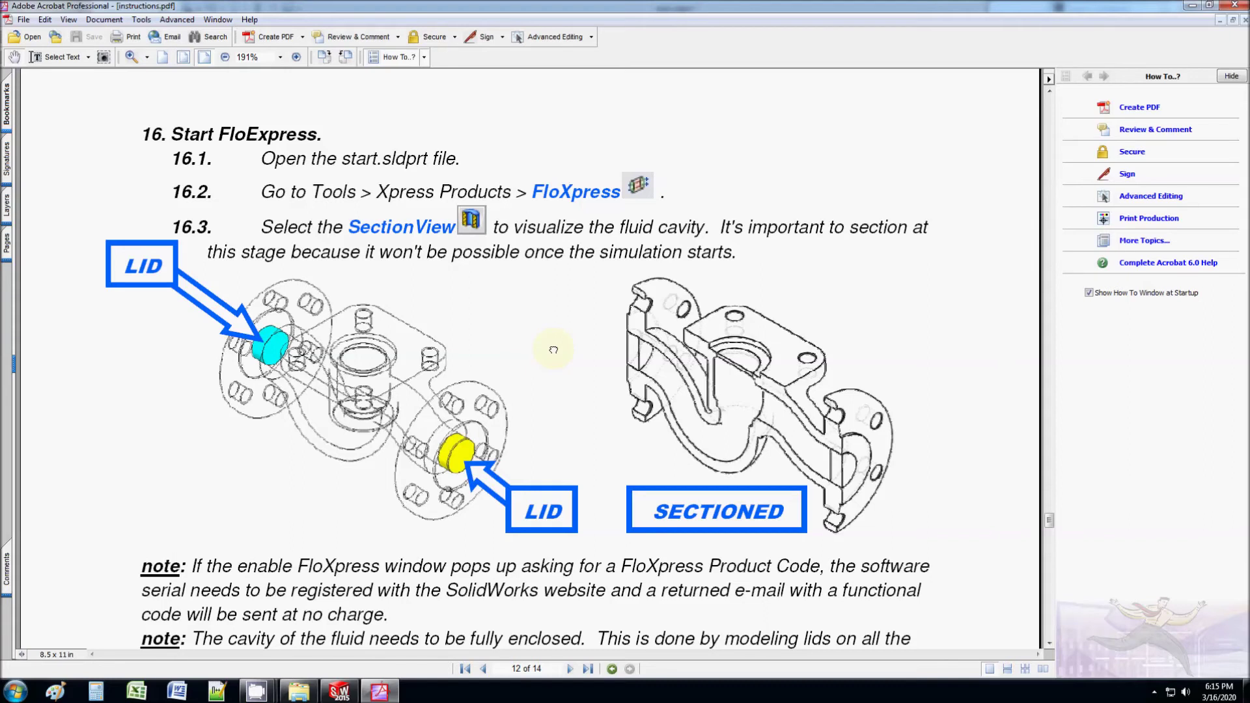
click(282, 339)
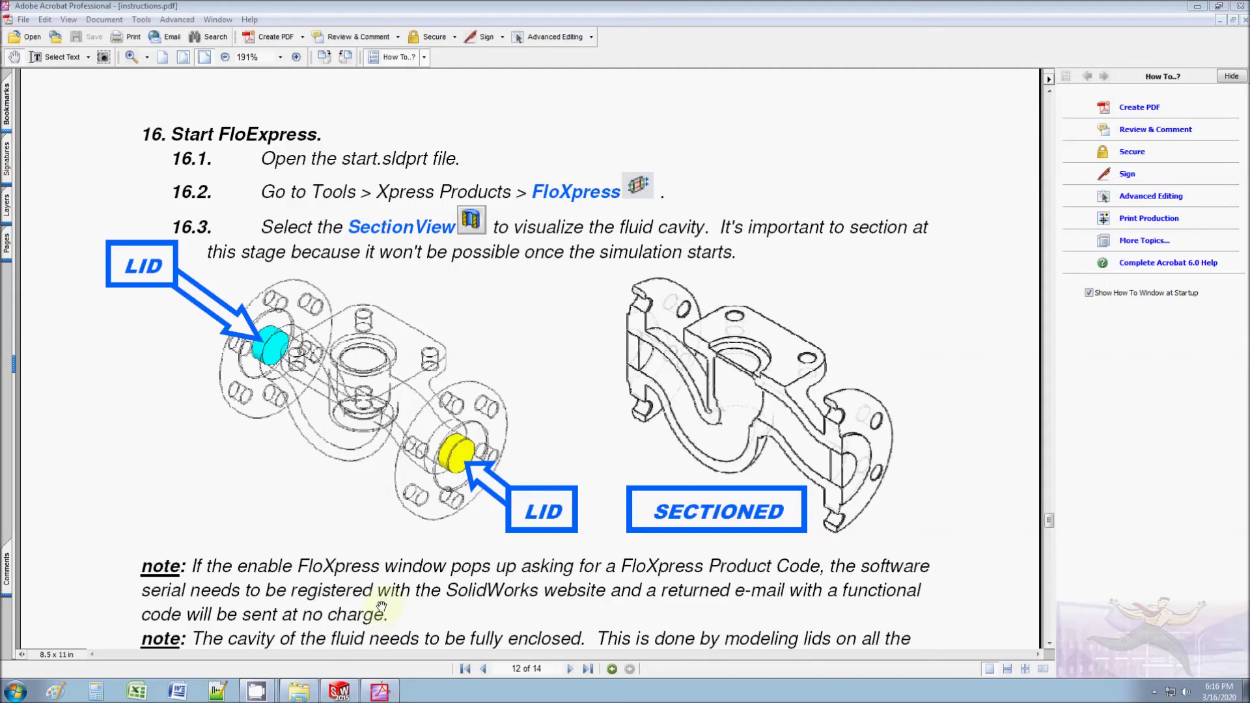
click(339, 691)
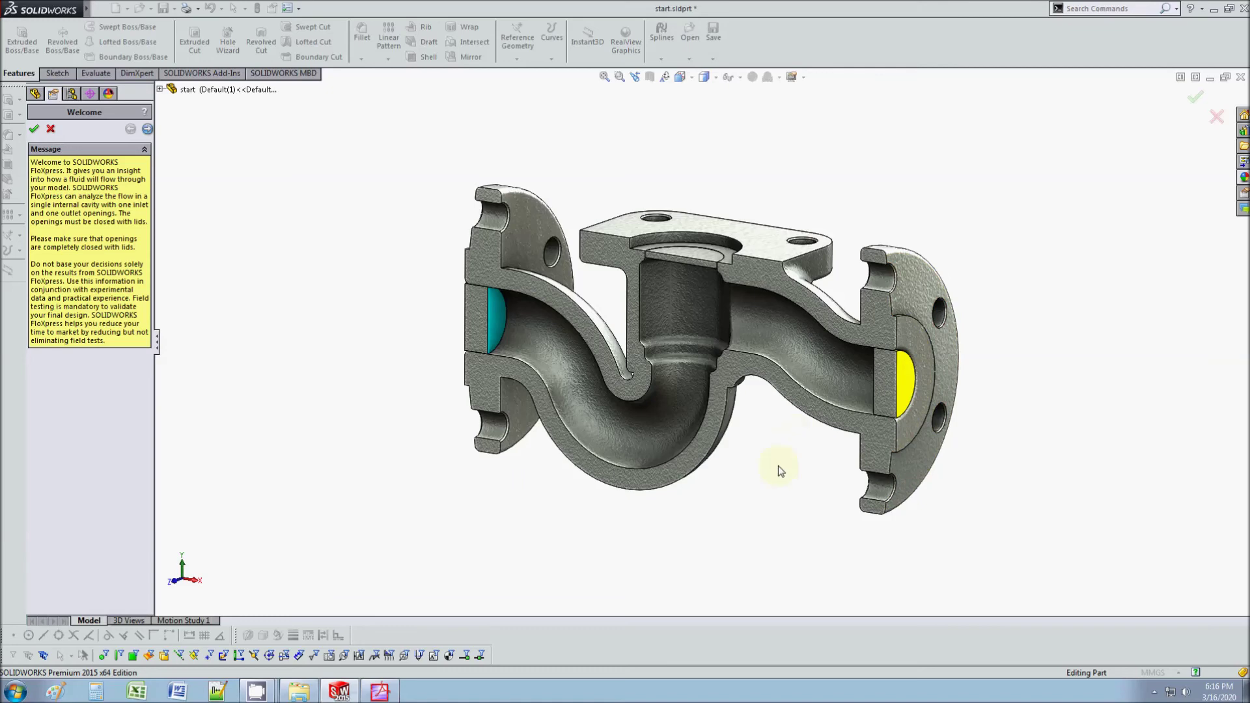
middle_drag(779, 466, 773, 477)
mouse_move(86, 8)
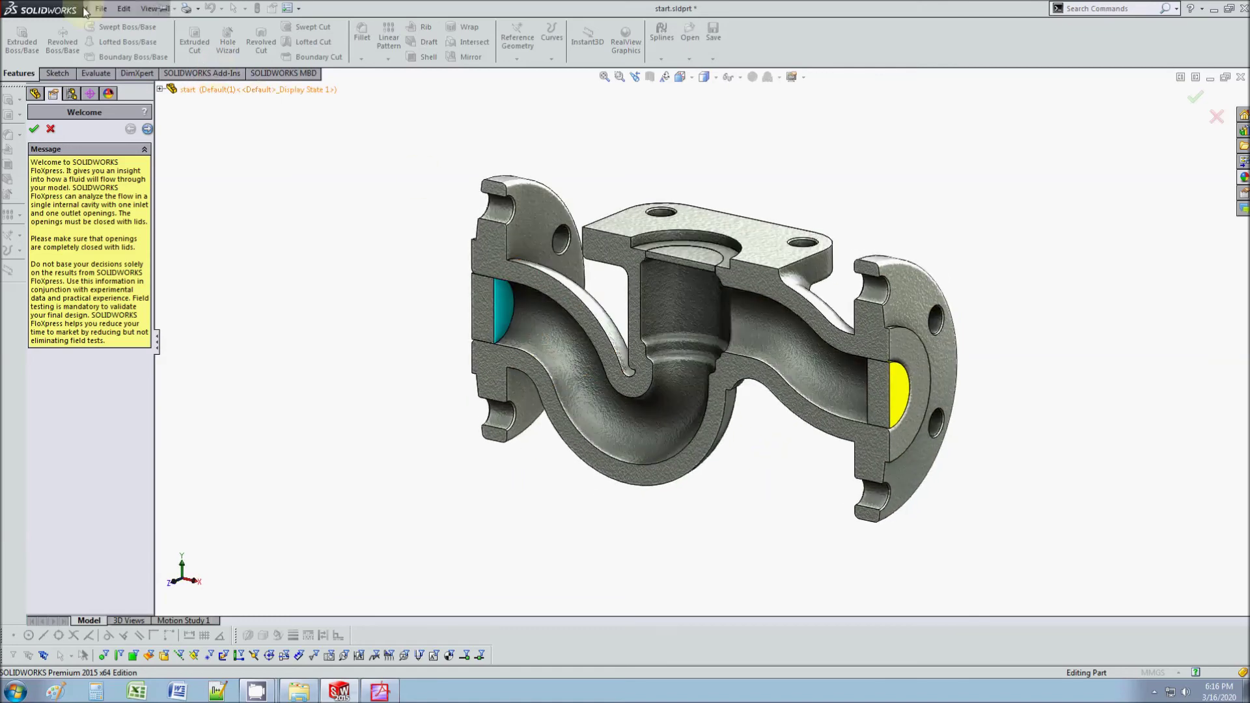
click(175, 8)
mouse_move(205, 8)
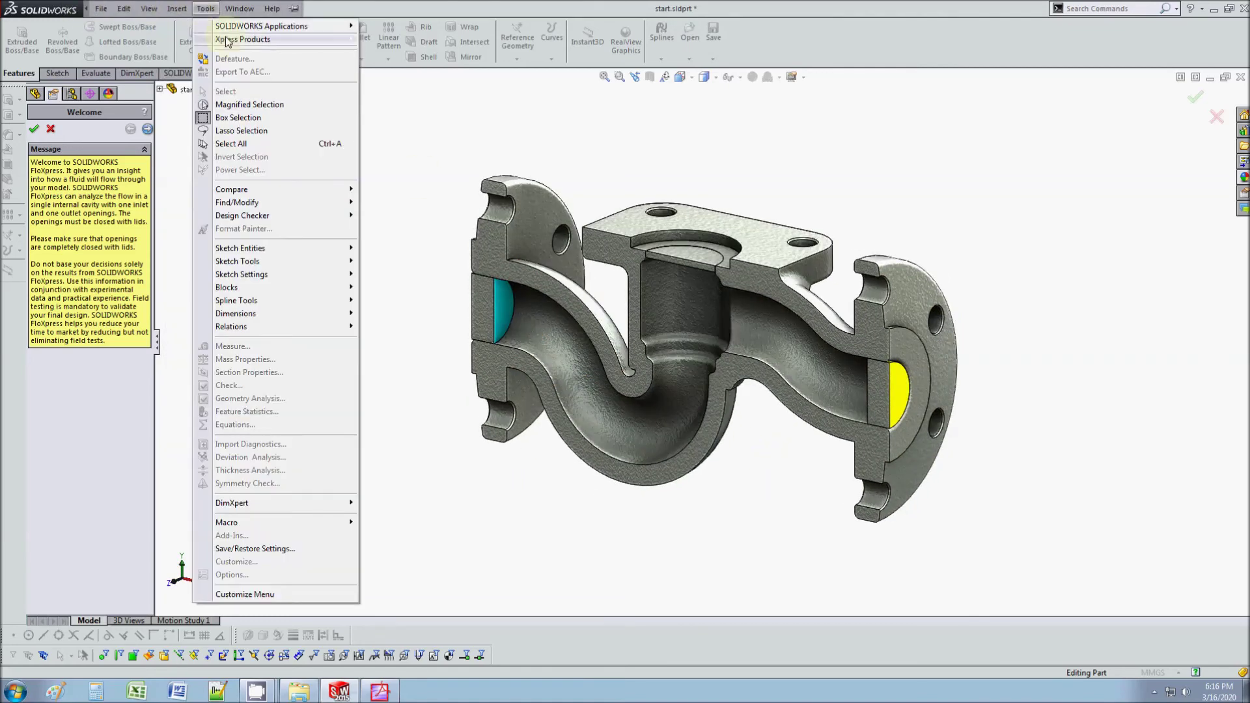
mouse_move(299, 39)
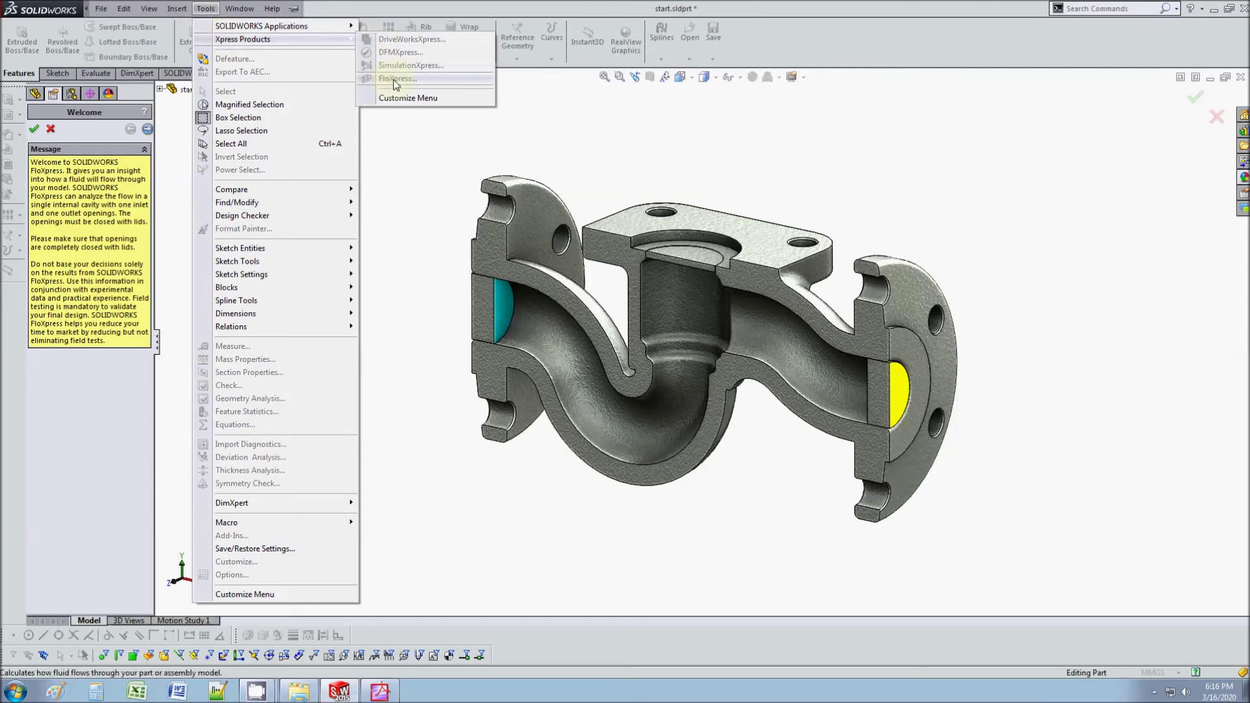
click(387, 6)
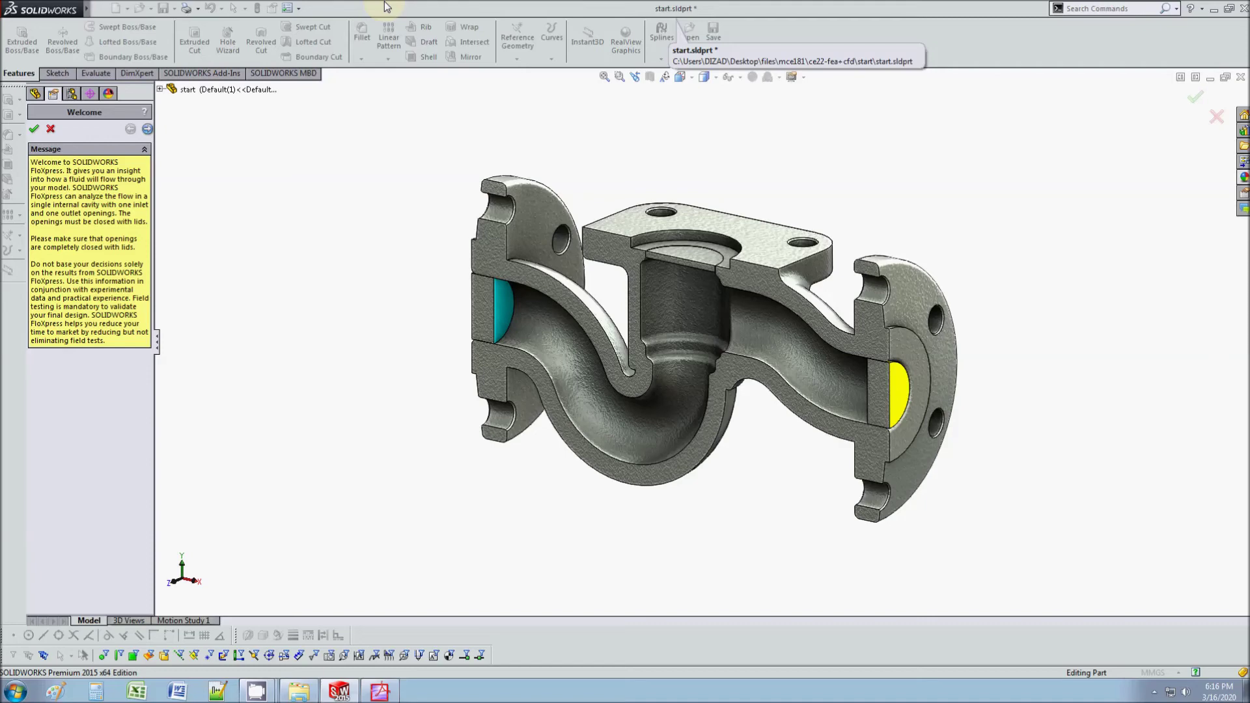
Advance FloXpress to the geometry check and display the fluid volume inside the sectioned pipe
scroll(748, 377, down, 3)
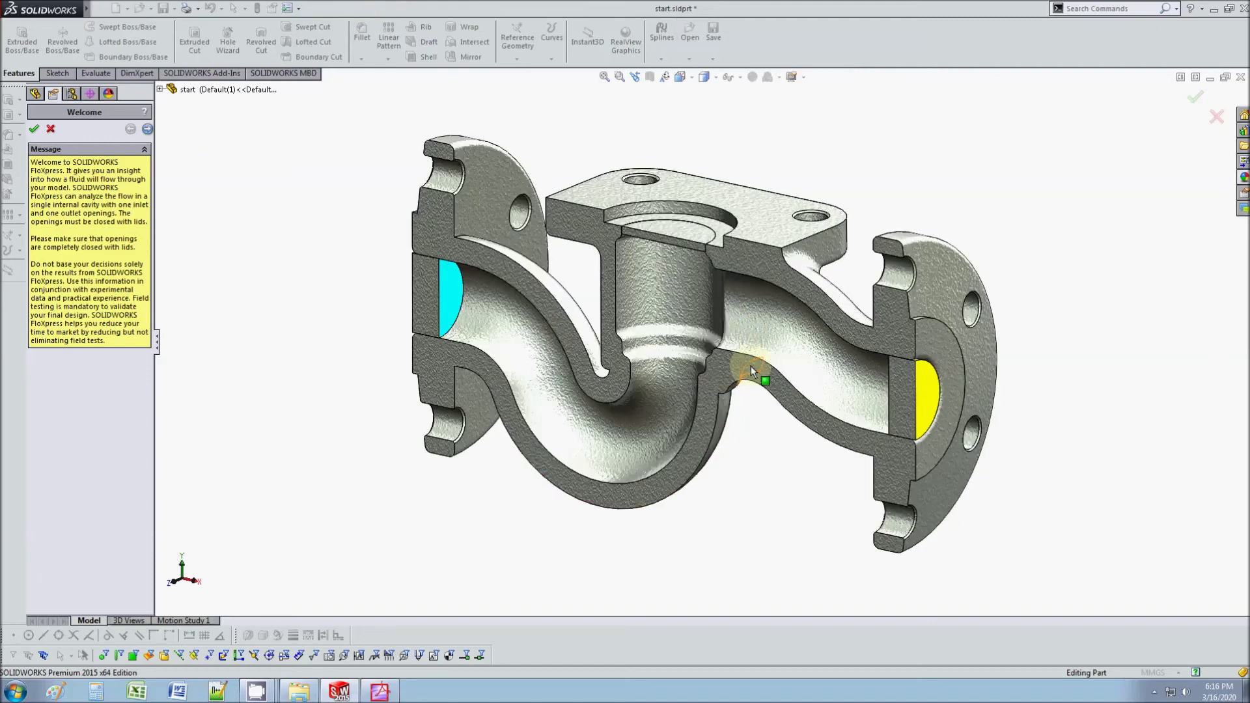
click(147, 129)
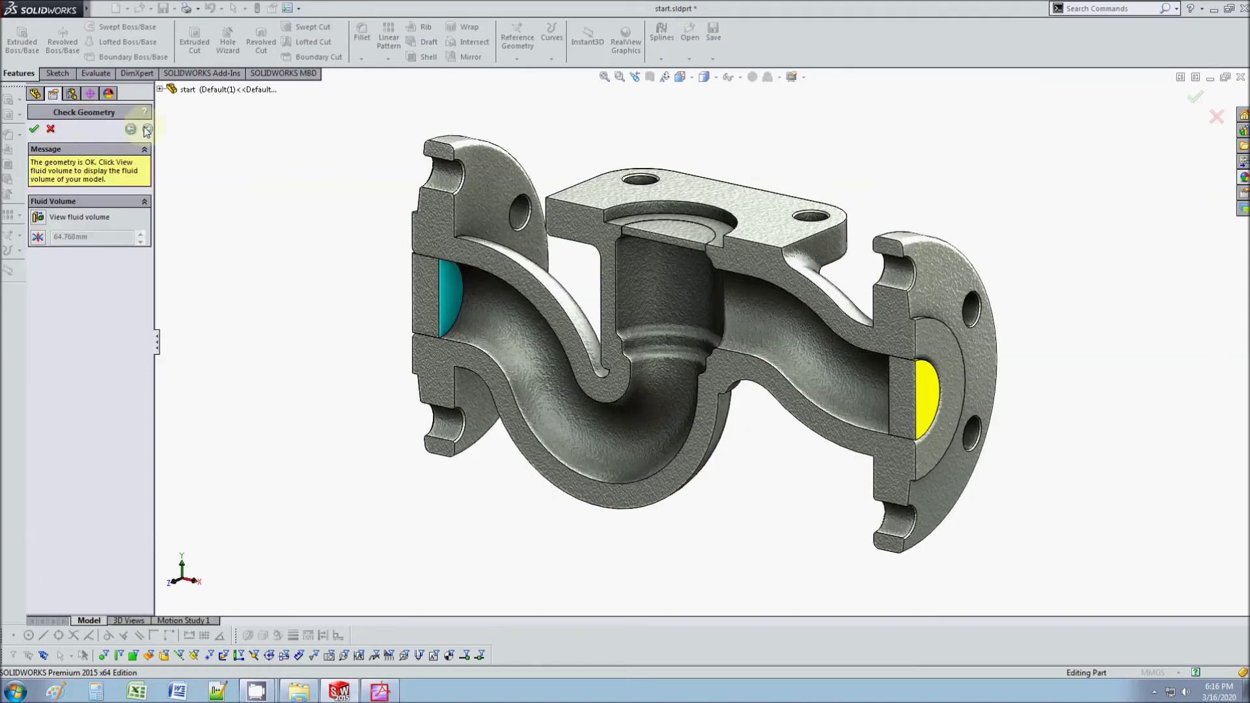
click(37, 217)
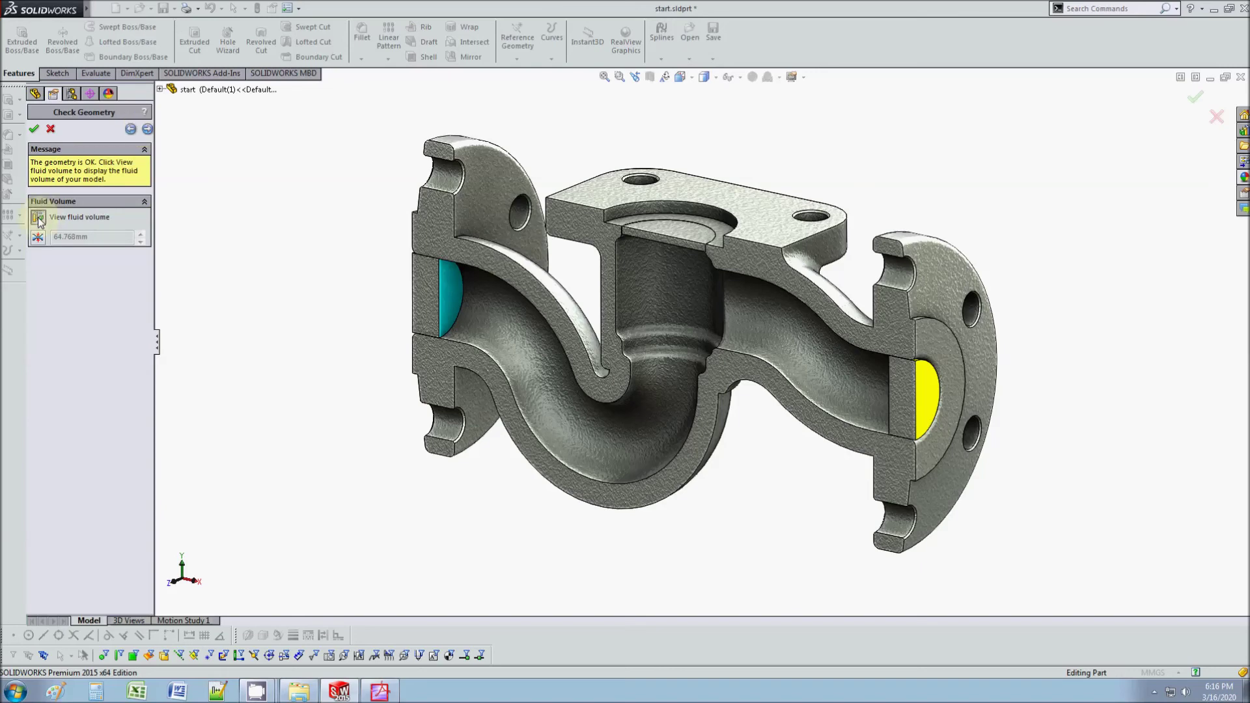
middle_drag(678, 395, 797, 388)
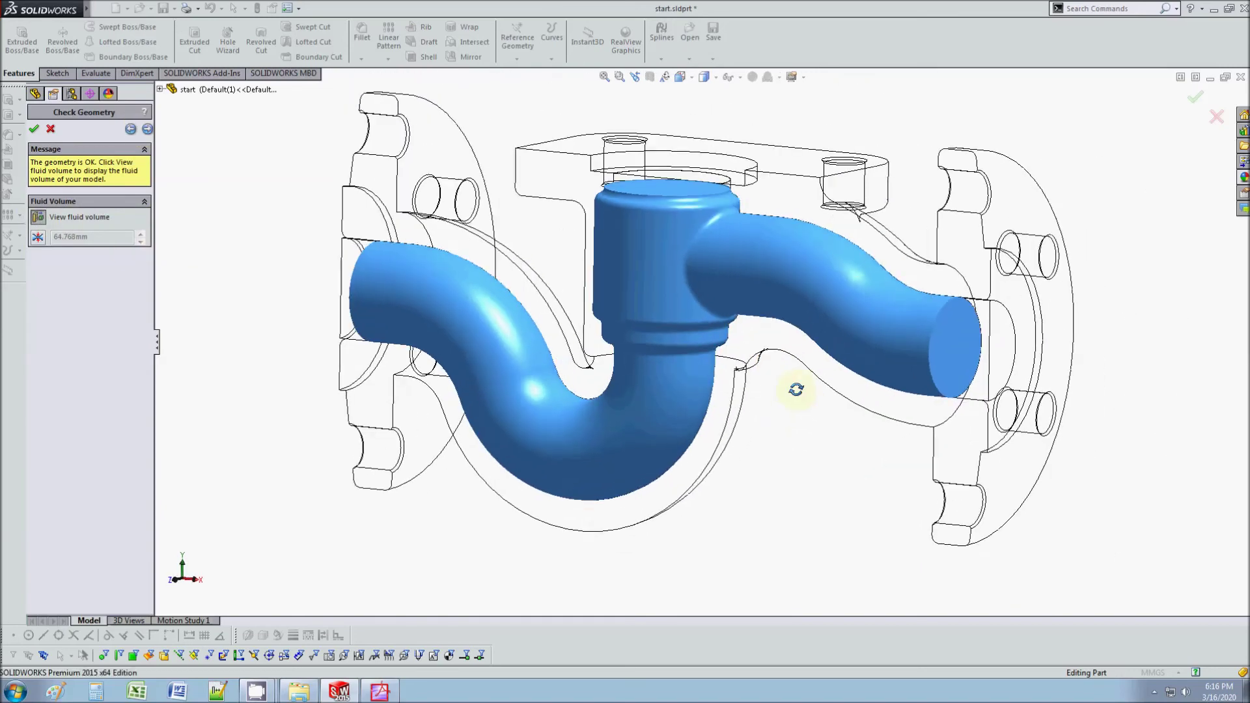
Accept Water as the fluid and the 0.15 m^3/s volume flow rate at the inlet face, advancing to the flow outlet conditions
click(148, 129)
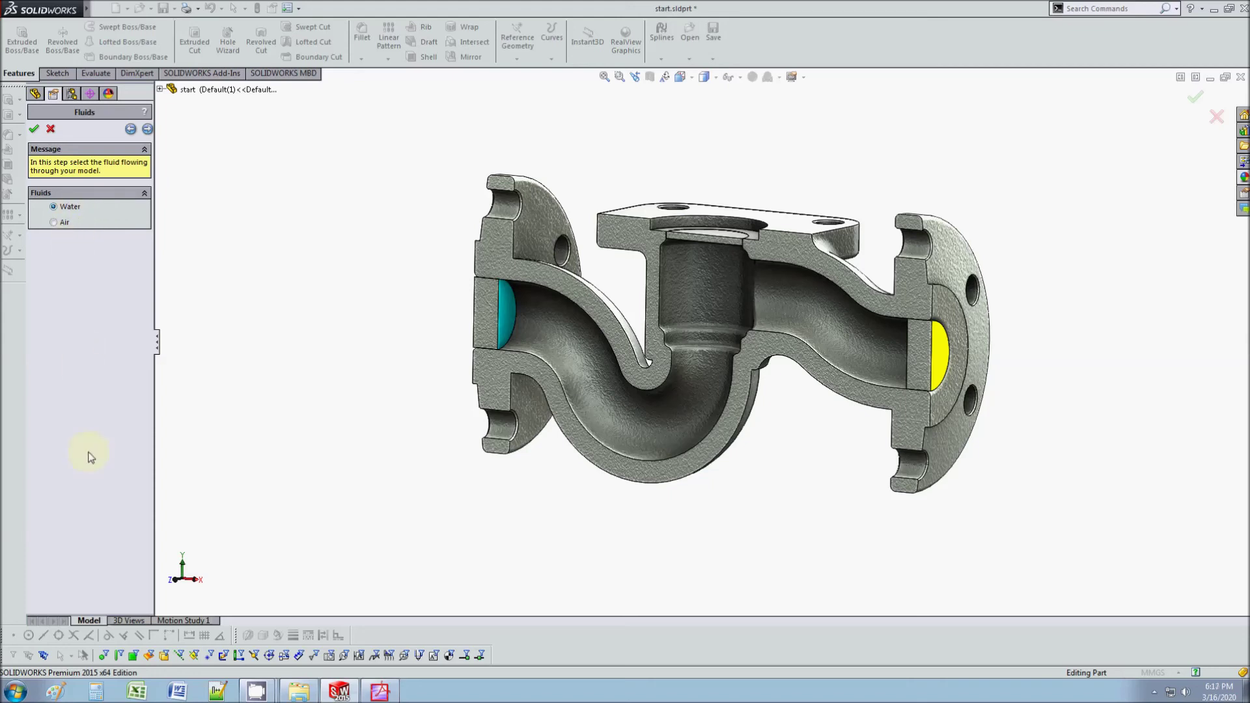
click(147, 130)
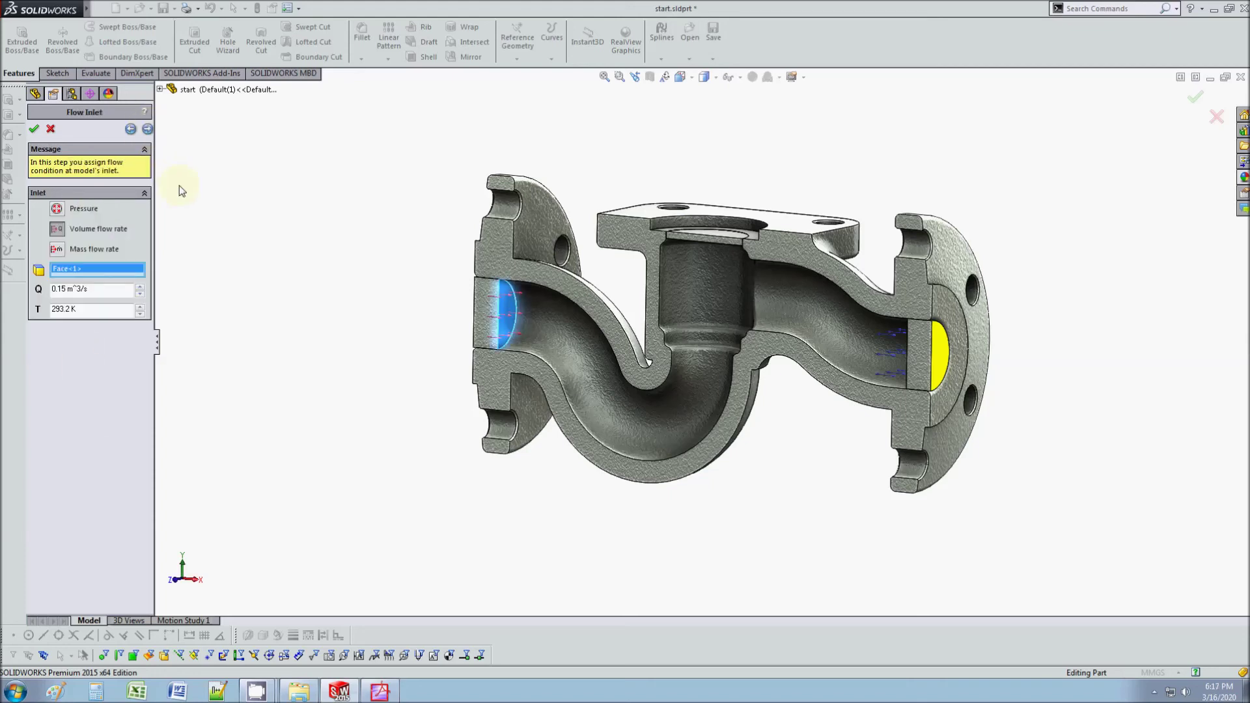
scroll(517, 332, down, 2)
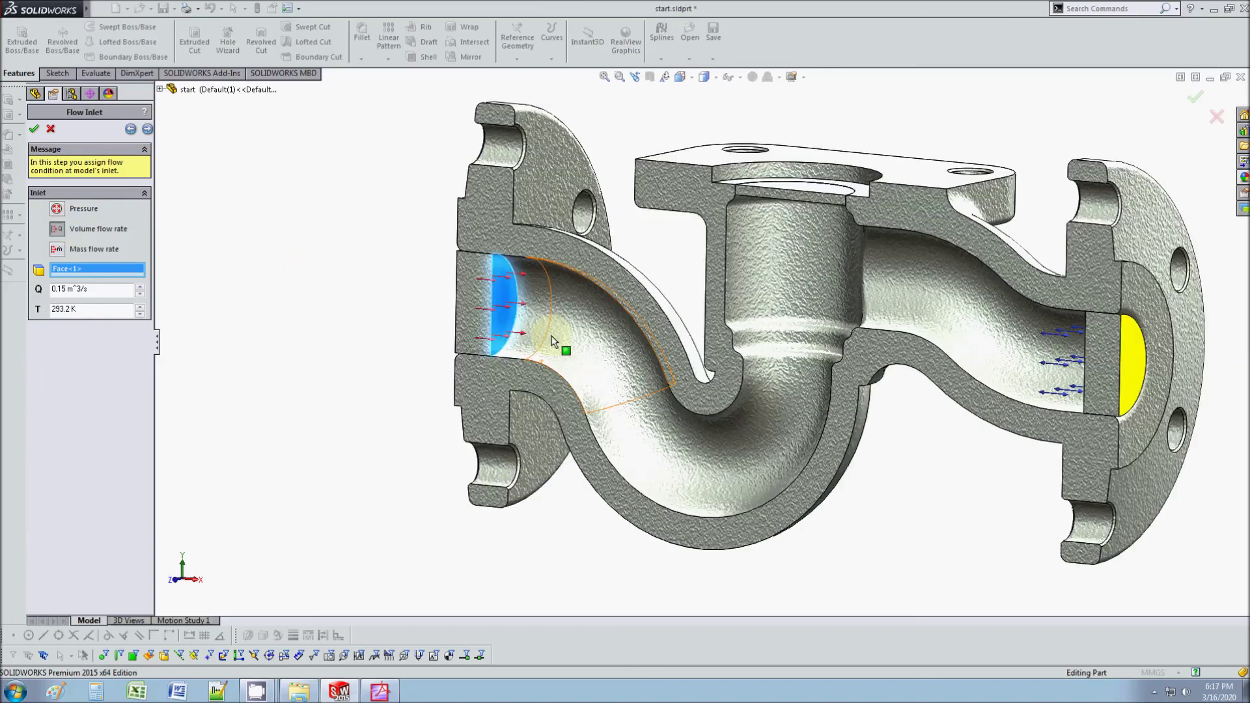
scroll(517, 293, down, 3)
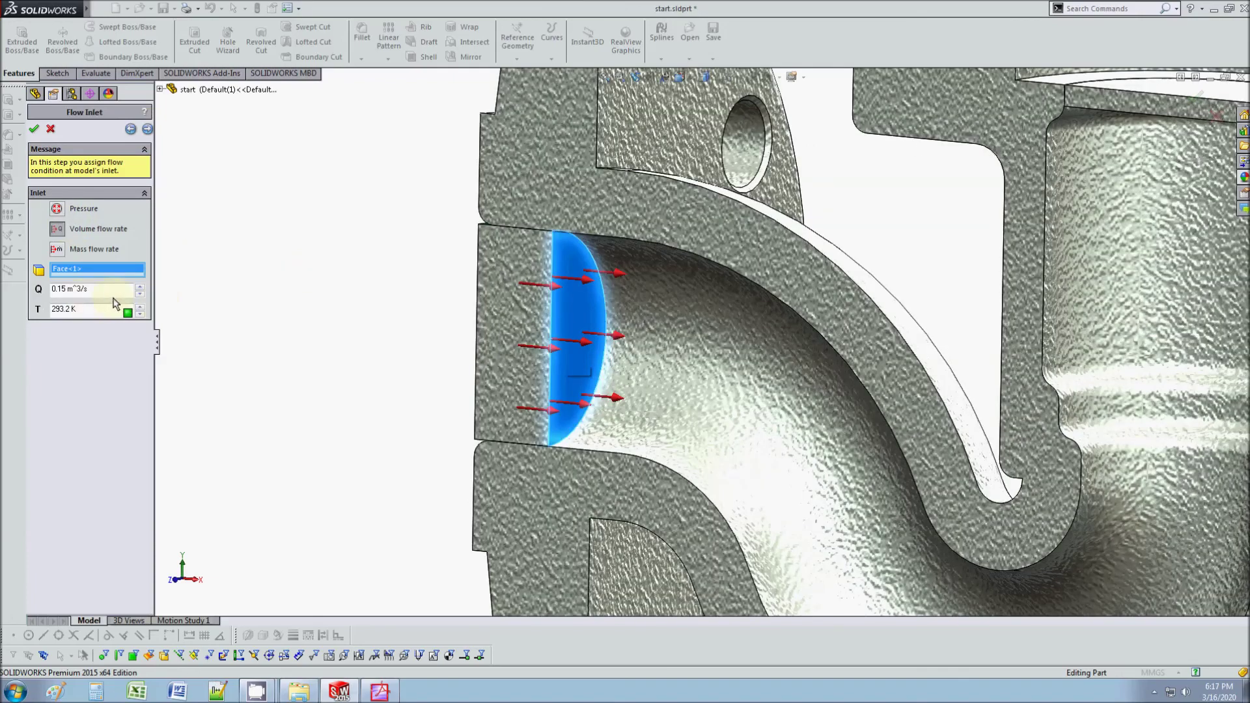
scroll(814, 440, up, 4)
scroll(541, 306, down, 2)
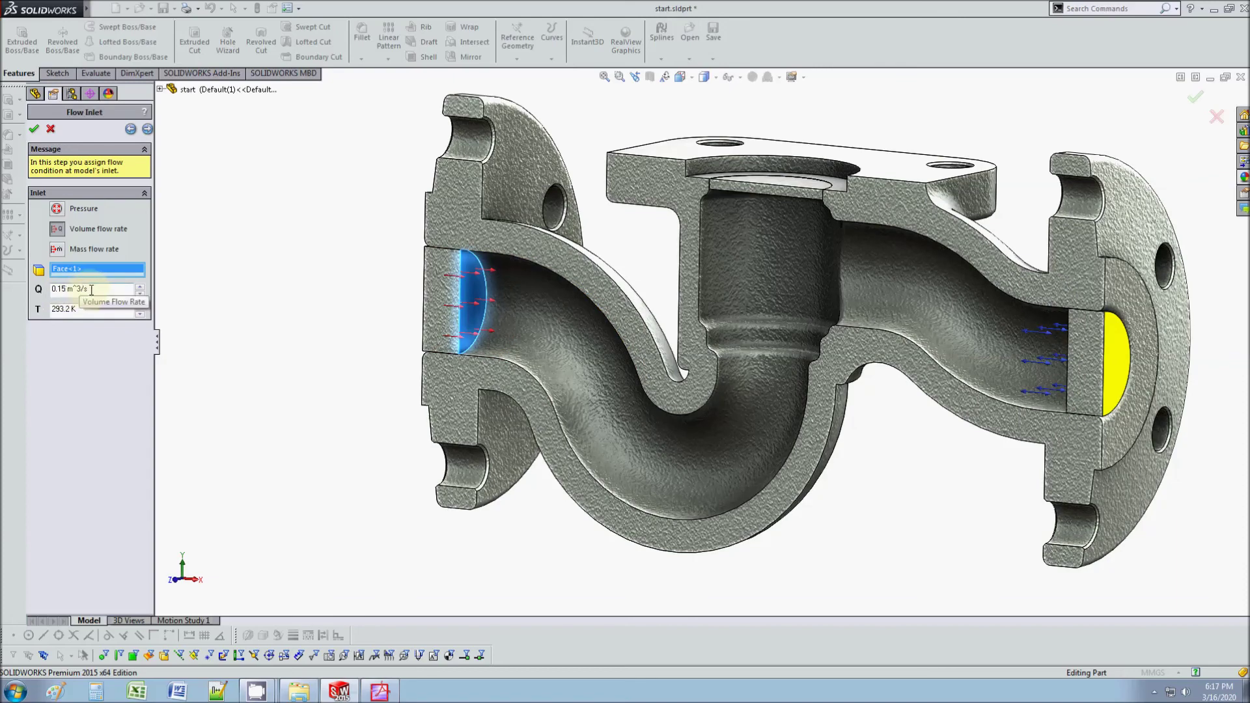
click(147, 129)
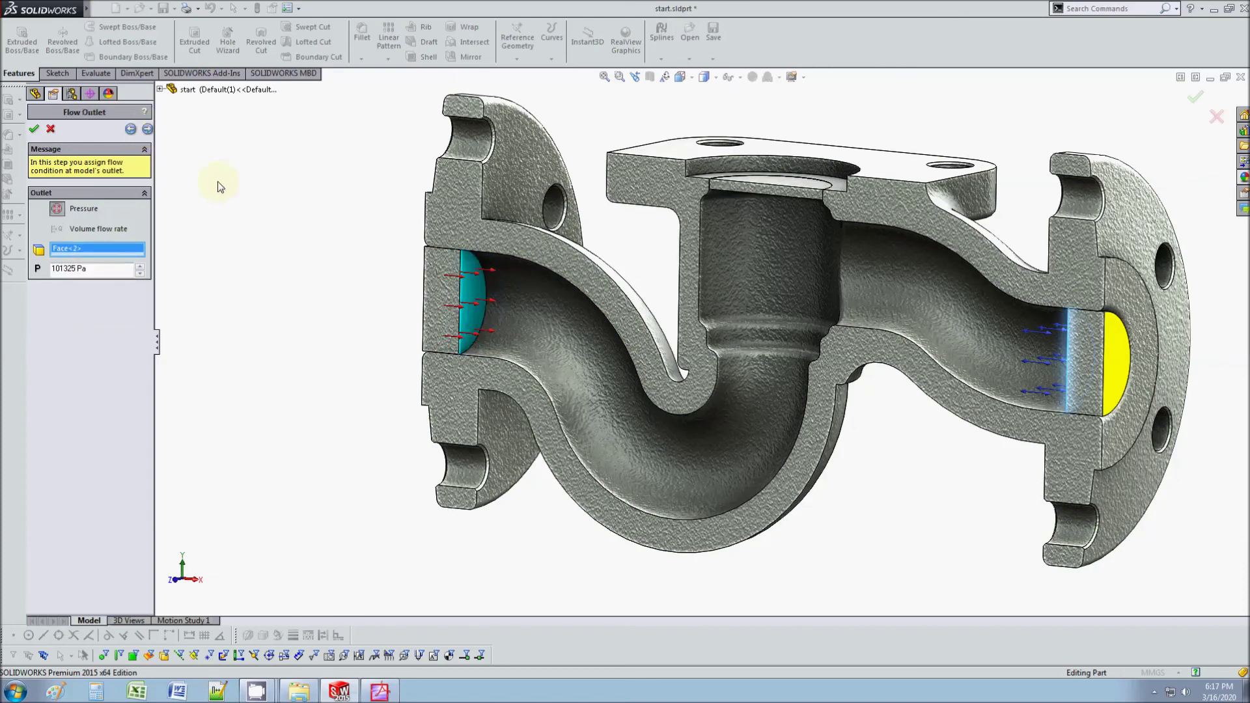
Accept the 101325 Pa environment pressure on the outlet face and solve the flow analysis
middle_drag(948, 433, 1072, 303)
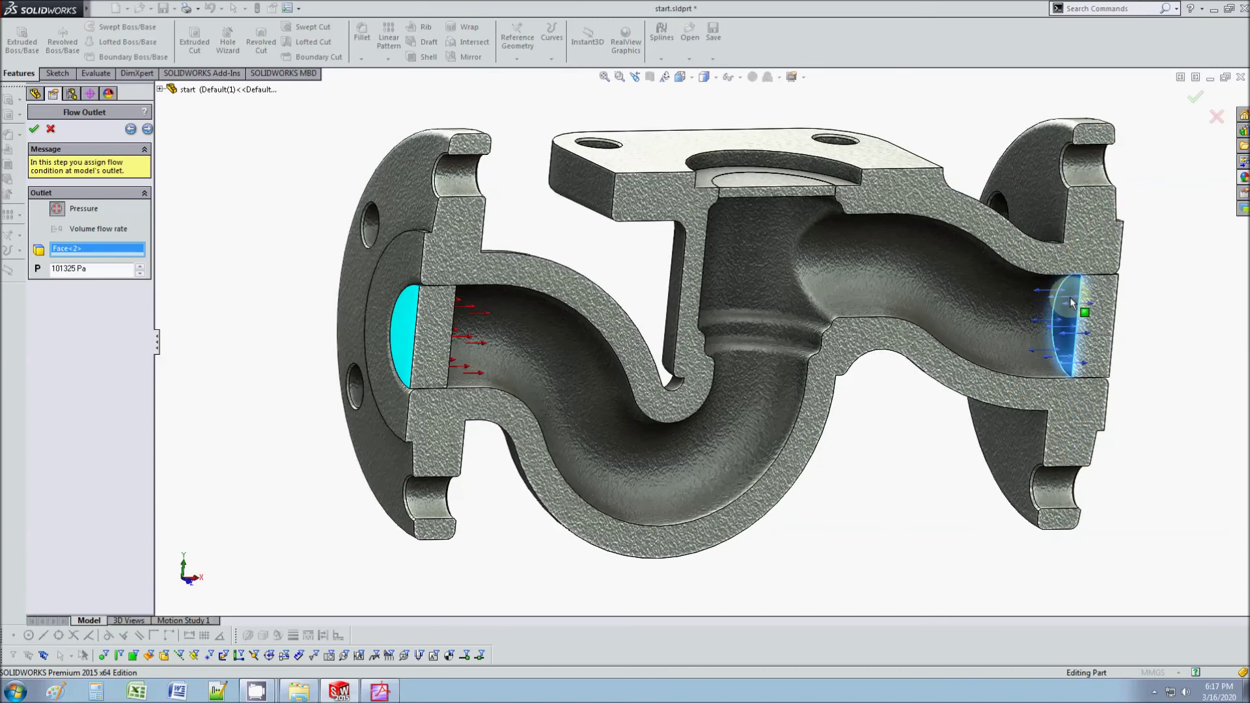
click(147, 129)
click(58, 200)
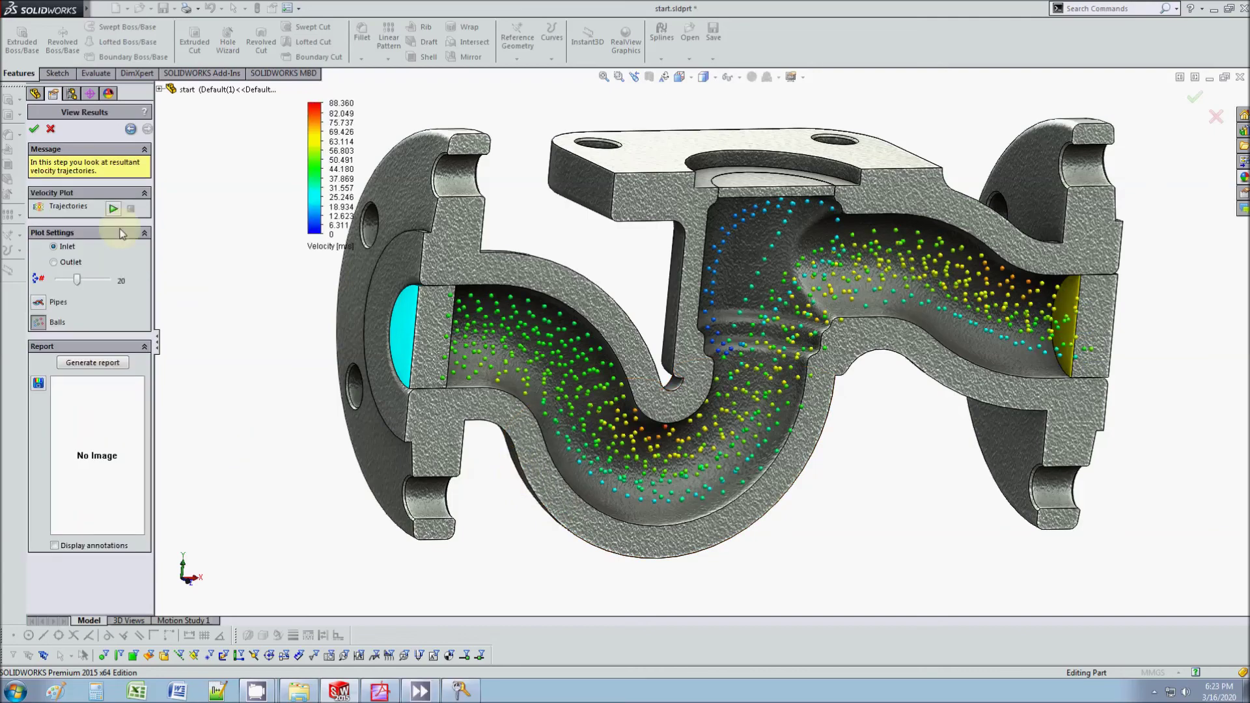
Play the velocity trajectory animation with balls, view it from another angle, and stop it
click(113, 210)
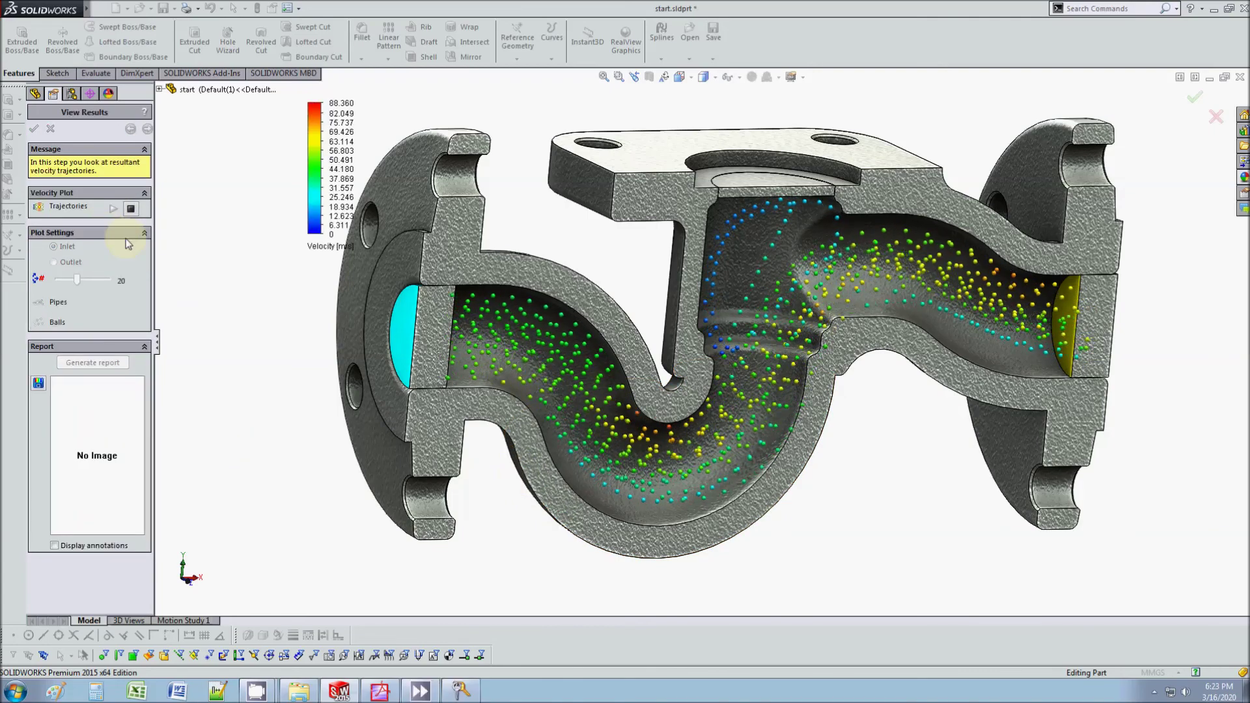
key(ctrl+1)
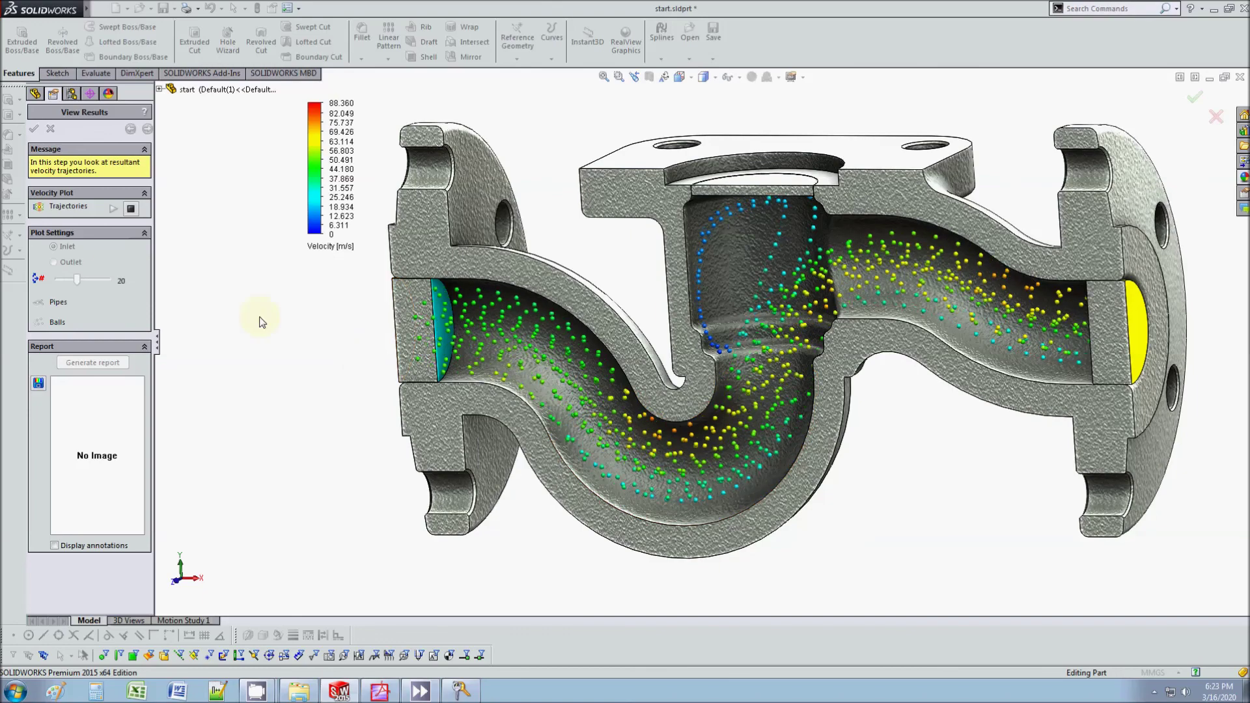
click(131, 209)
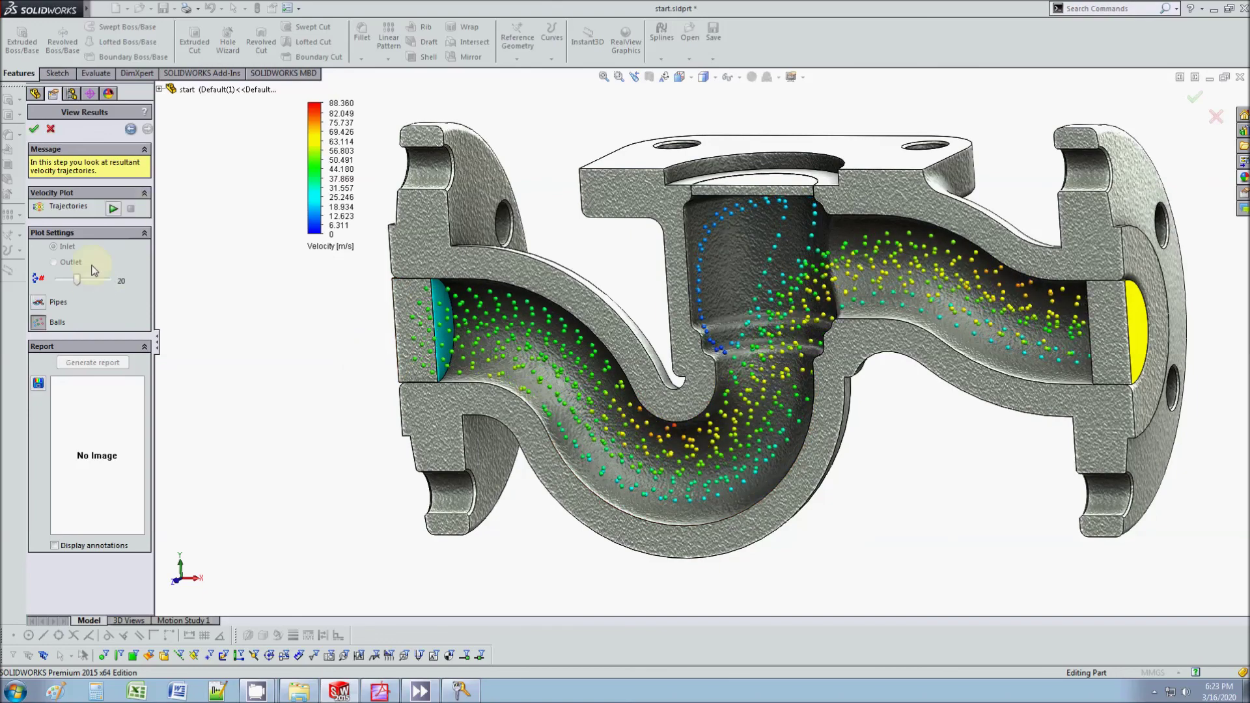
Set the number of trajectories to 50 and replay the ball animation, inspecting the flow from the front and at an angle
click(121, 209)
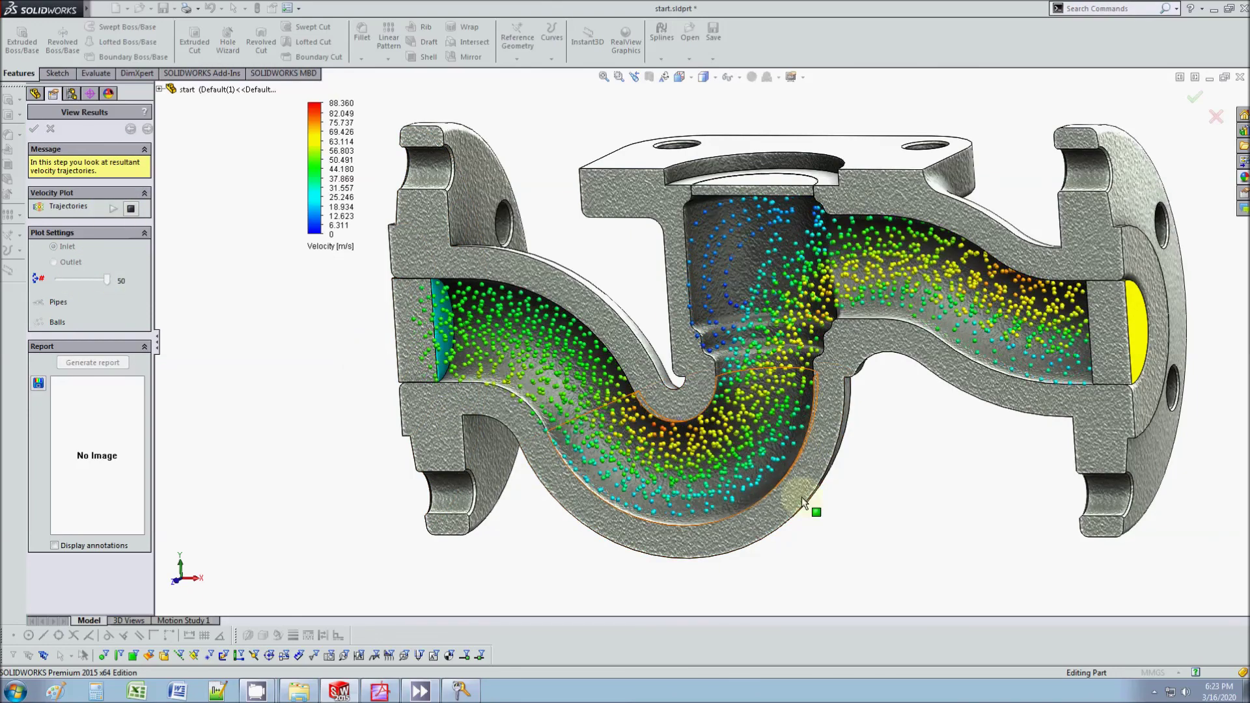
key(ctrl+1)
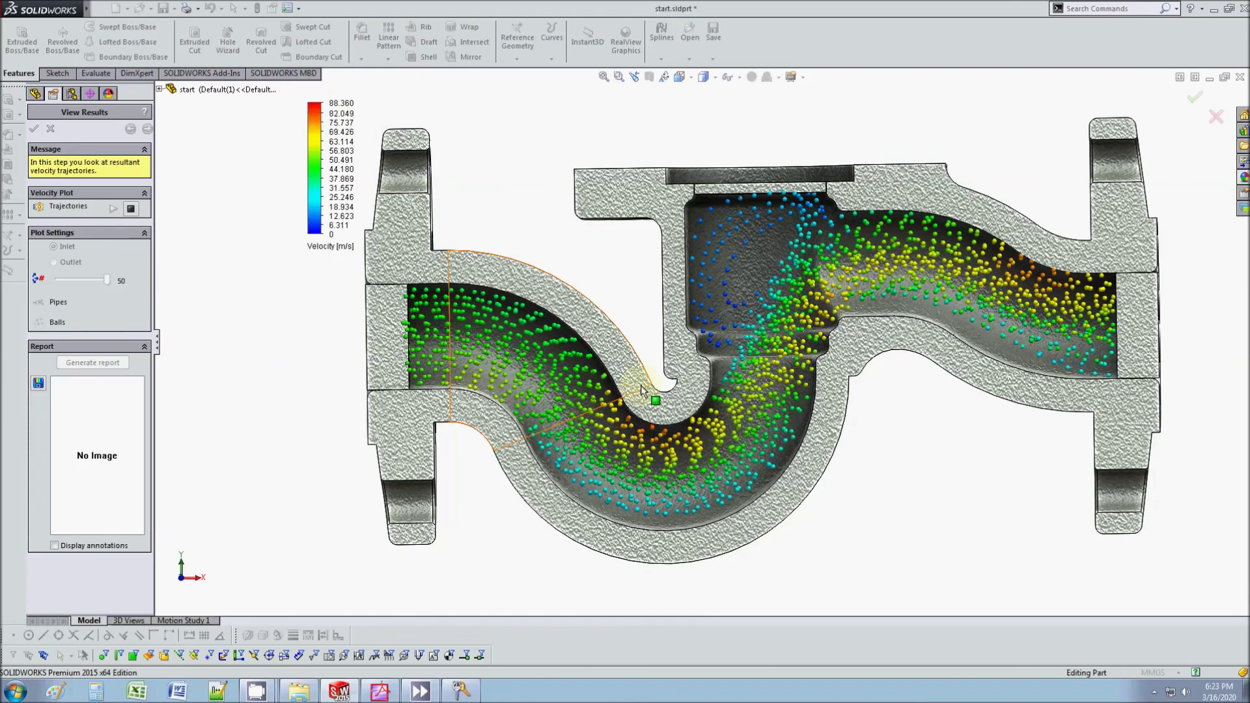
scroll(640, 385, down, 2)
scroll(708, 450, up, 2)
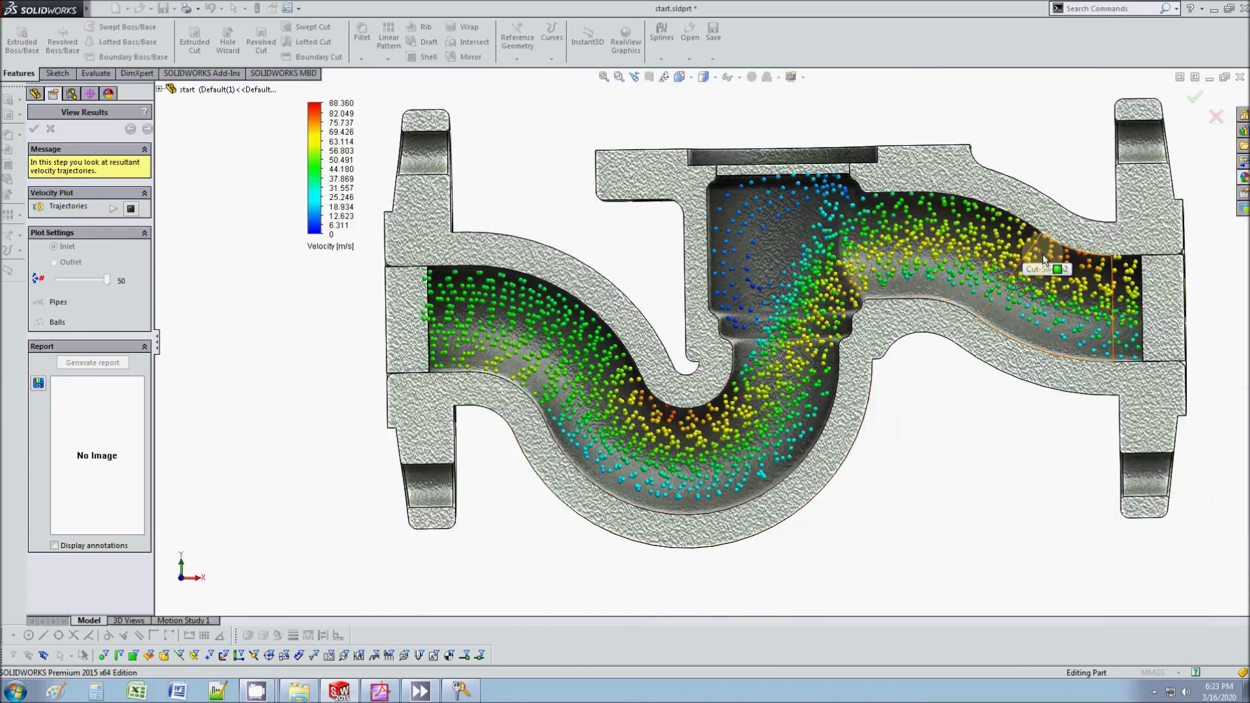
click(783, 228)
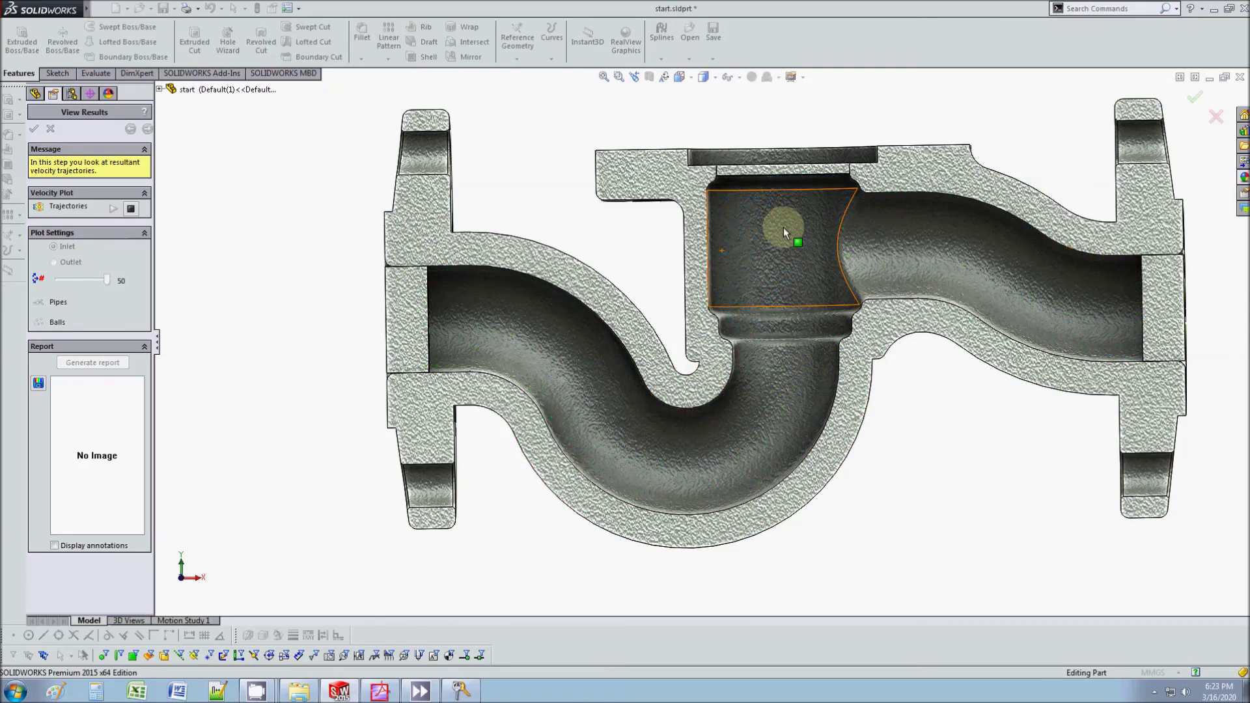
middle_drag(740, 282, 802, 336)
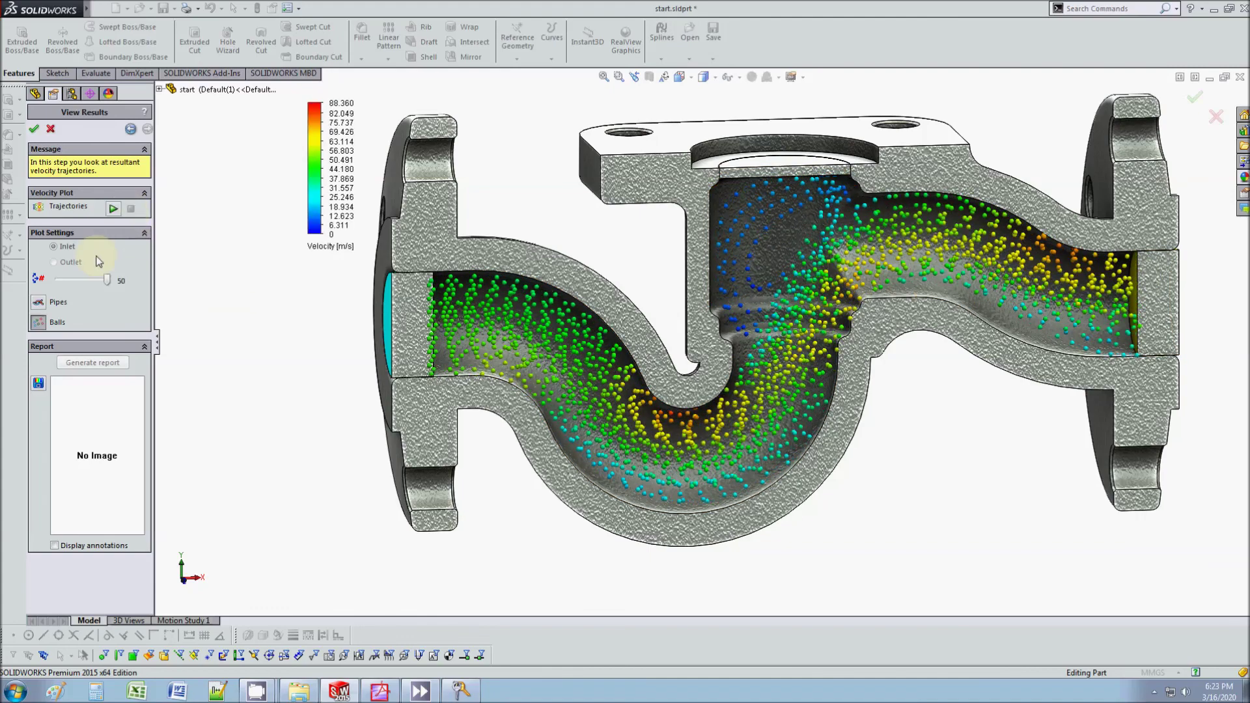
Display the trajectories as pipes, play the animation, and inspect the flow through the lower bend up close
click(39, 301)
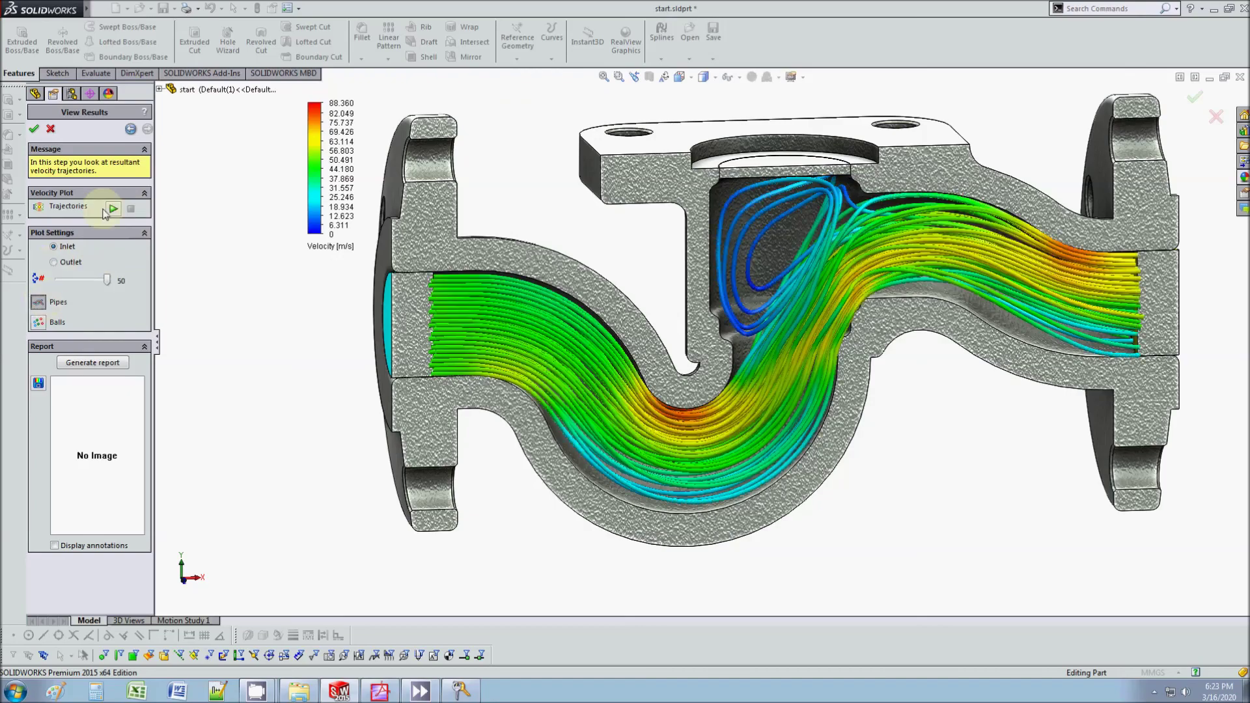
middle_drag(782, 485, 731, 470)
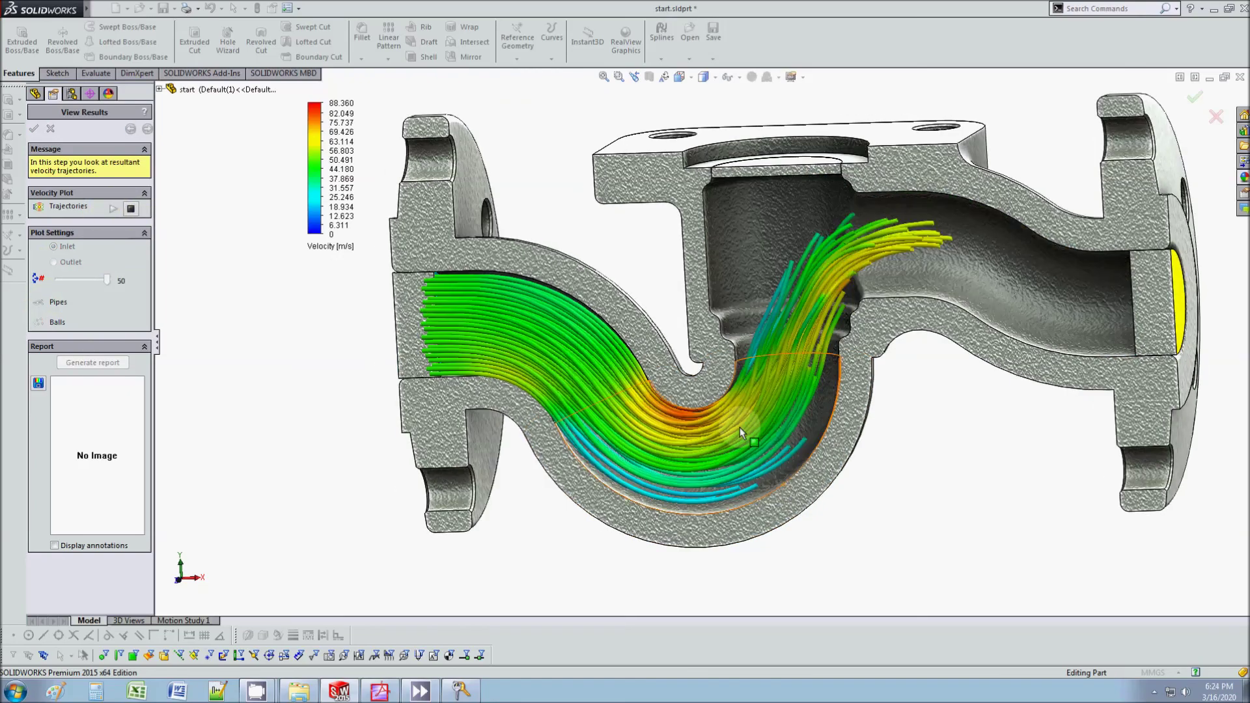
scroll(730, 470, down, 5)
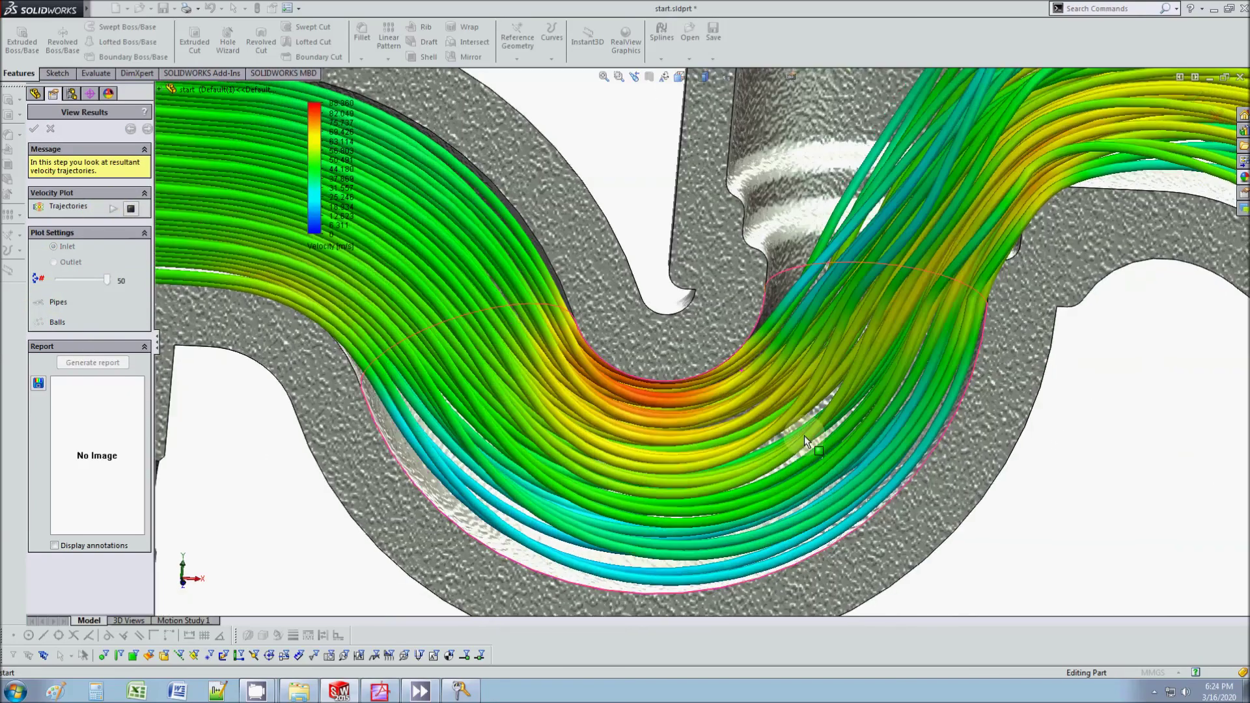
scroll(803, 436, up, 8)
scroll(813, 270, down, 2)
scroll(763, 288, up, 2)
Examine the animated pipe trajectories from the inlet side and across the whole sectioned body
middle_drag(713, 295, 707, 374)
scroll(744, 295, down, 5)
scroll(717, 389, down, 6)
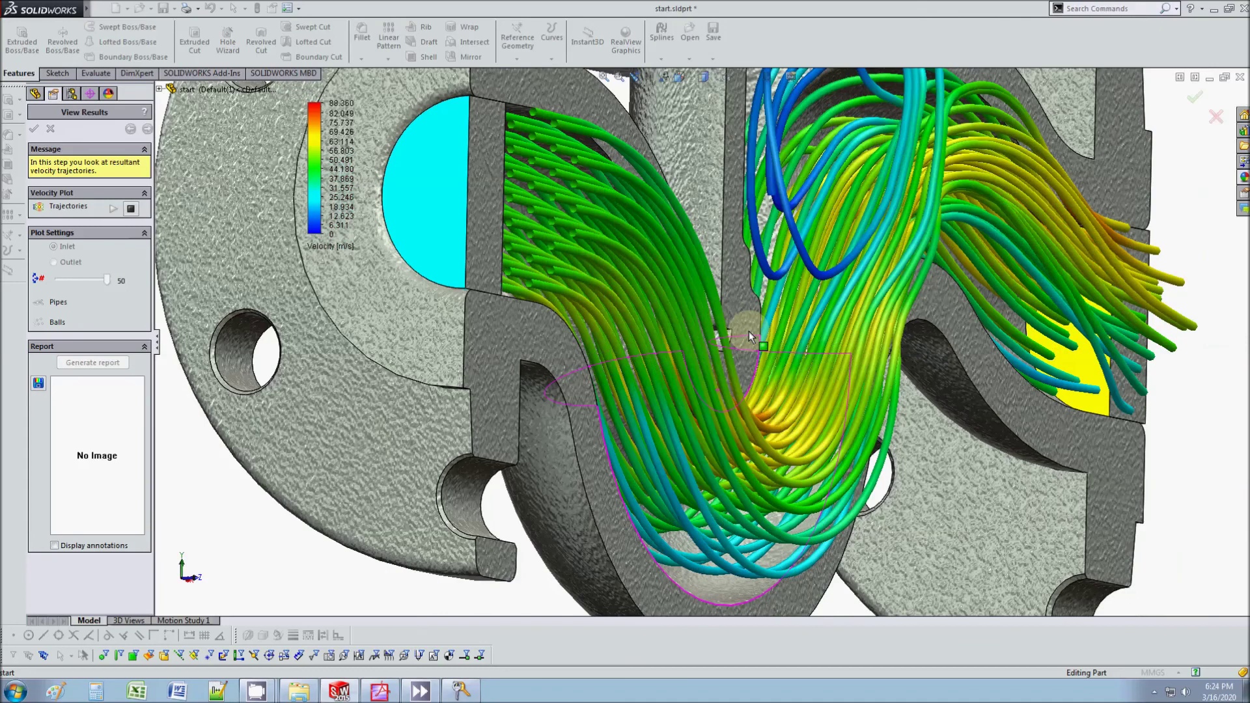
right_click(748, 331)
click(581, 498)
scroll(670, 416, up, 6)
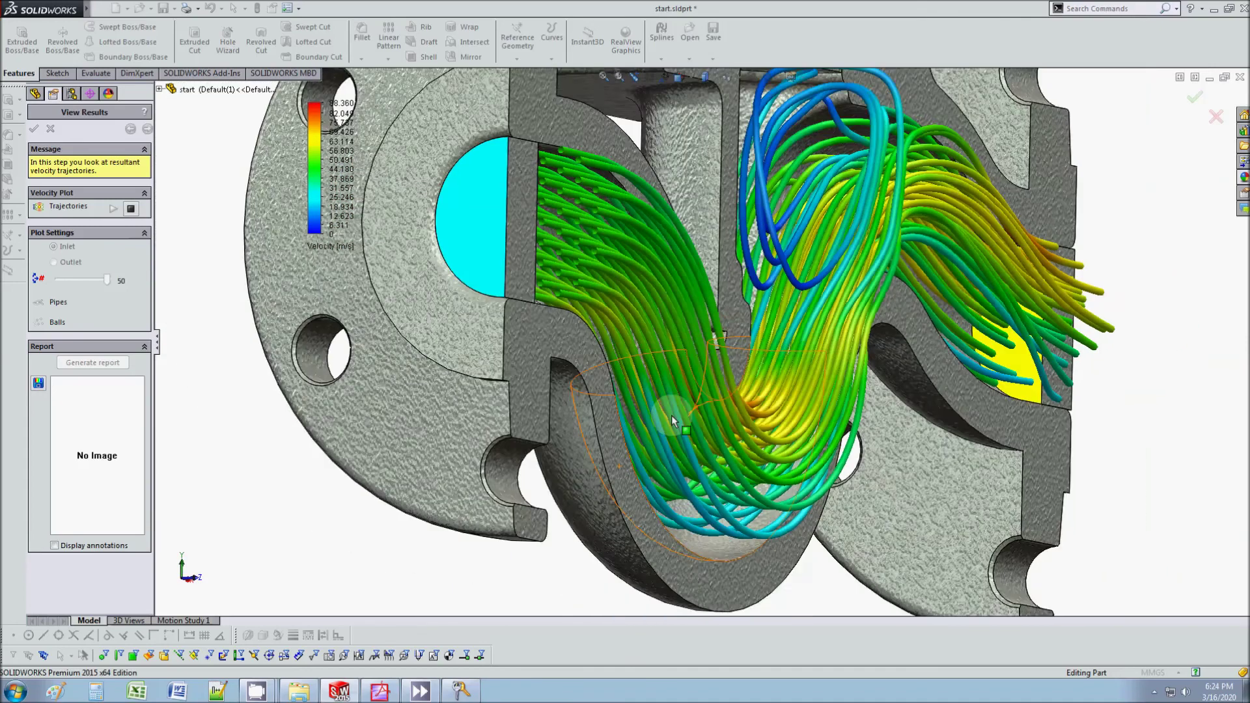
middle_drag(746, 349, 716, 420)
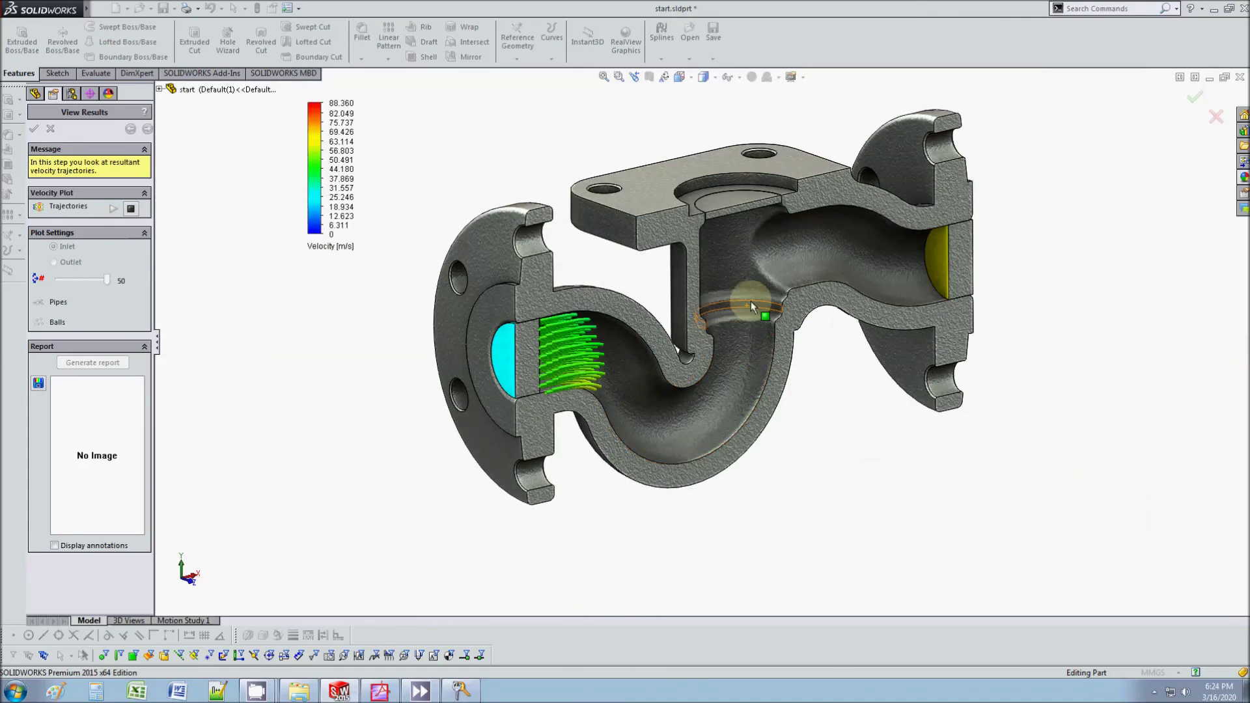
scroll(752, 301, down, 5)
middle_drag(732, 278, 660, 252)
scroll(666, 324, up, 4)
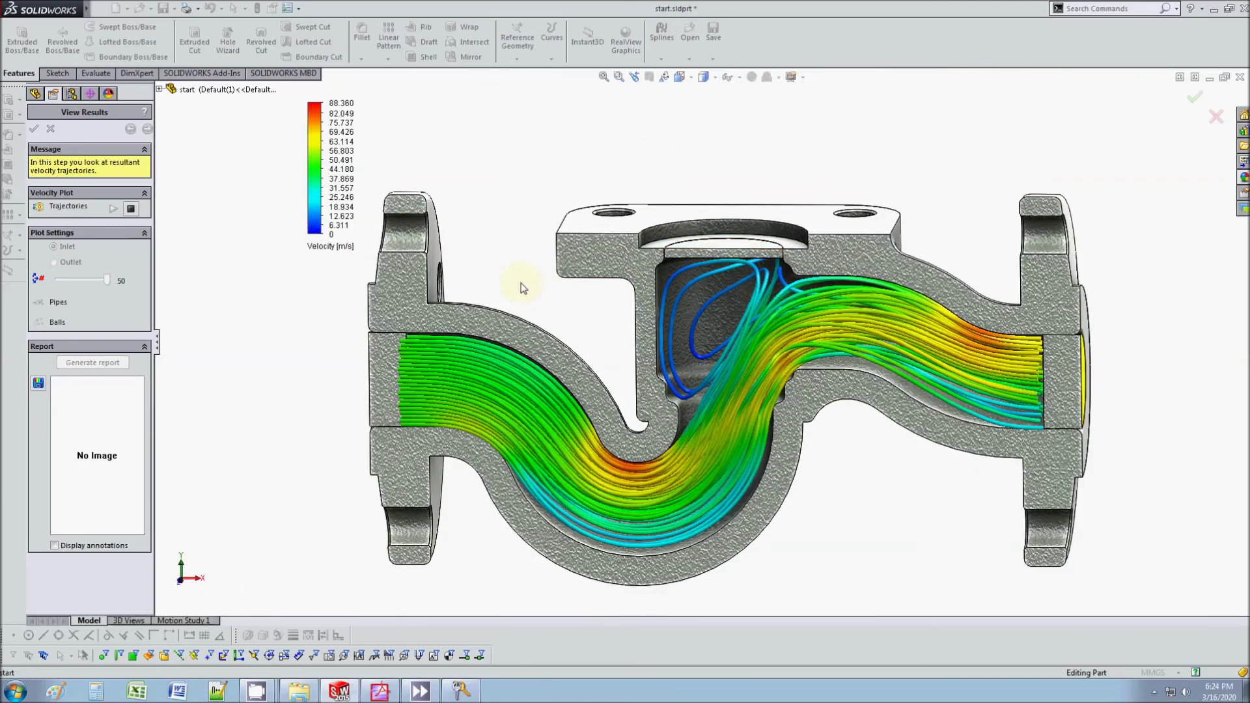